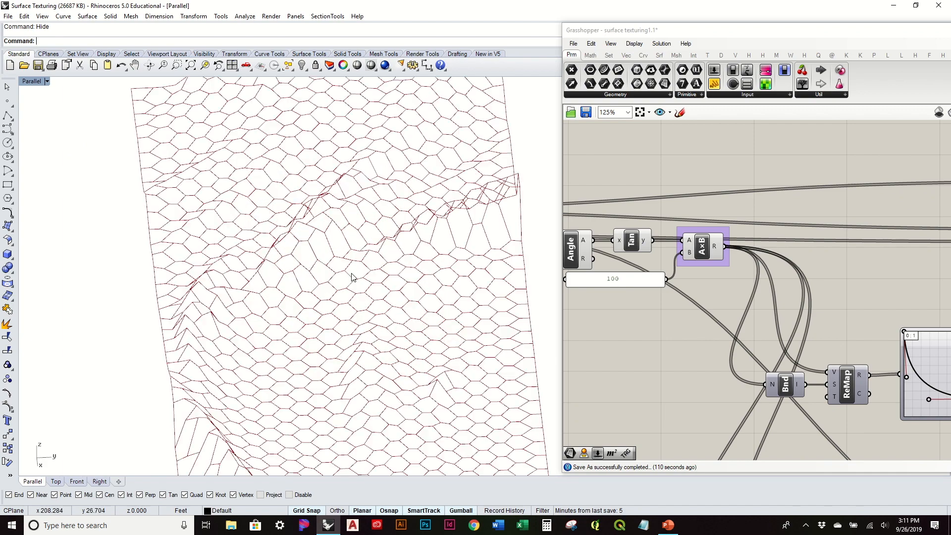
Show the preview of the Srf parameter, compare the source surface with the hexagonal cells, and hide the preview again.
right_click_drag(318, 272, 327, 222)
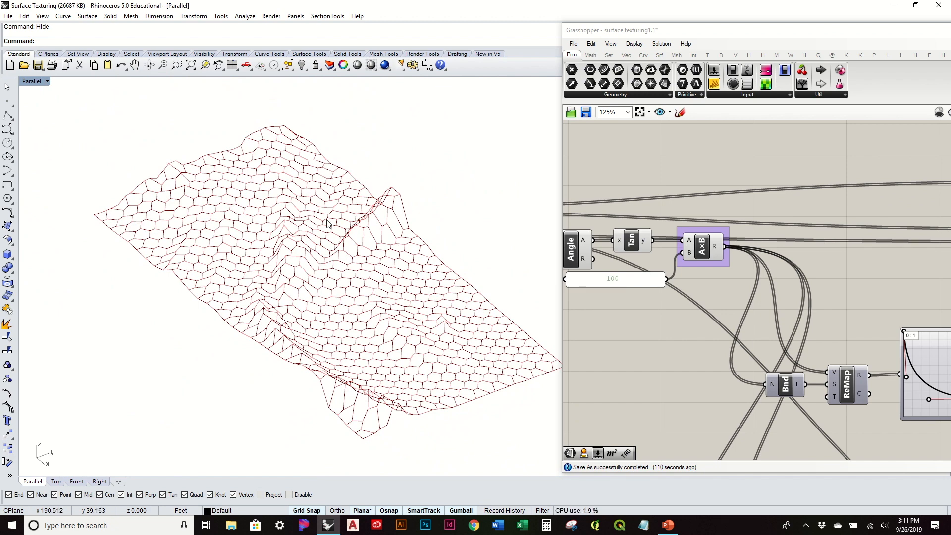
mouse_move(326, 223)
right_mouse_down()
mouse_move(327, 302)
mouse_move(325, 250)
mouse_move(228, 221)
mouse_move(310, 201)
mouse_move(323, 189)
mouse_move(313, 231)
right_mouse_up()
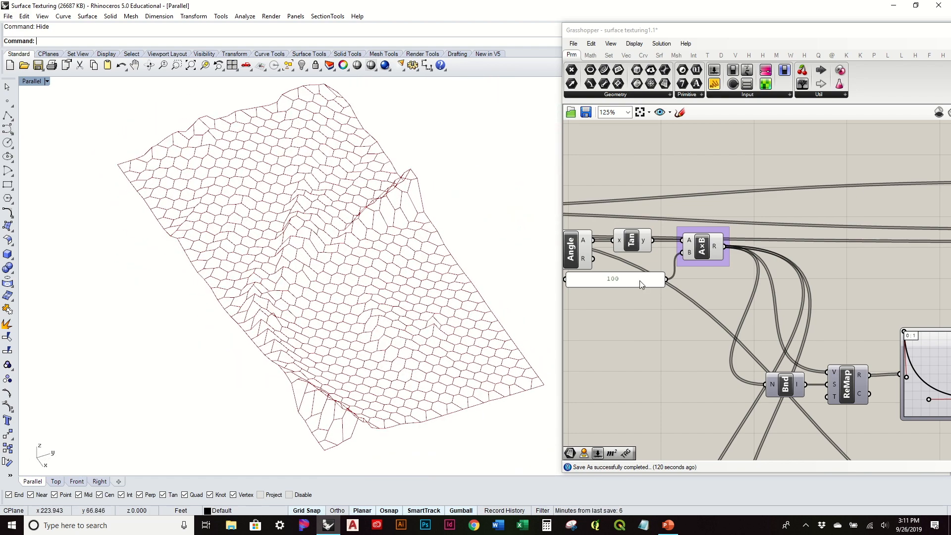
scroll(640, 280, "down", 3)
right_click_drag(640, 290, 777, 311)
right_click_drag(665, 242, 835, 246)
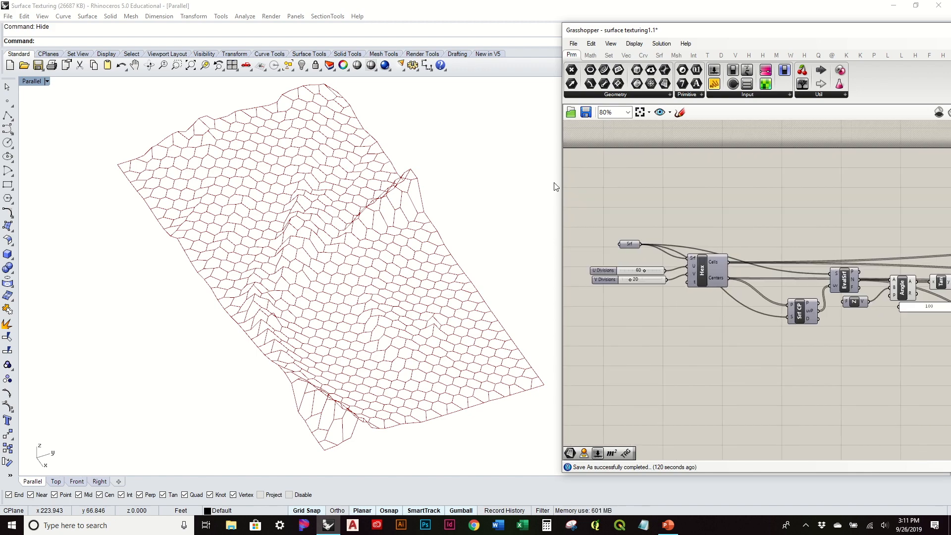
scroll(629, 228, "up", 1)
right_click(640, 253)
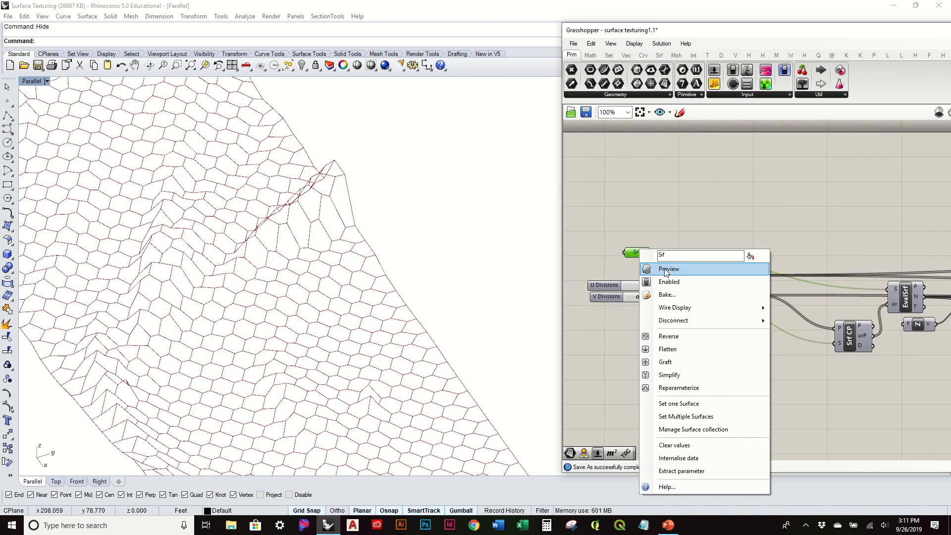
left_click(659, 269)
mouse_move(480, 325)
right_mouse_down()
mouse_move(452, 250)
mouse_move(430, 269)
mouse_move(439, 314)
mouse_move(479, 303)
mouse_move(478, 312)
mouse_move(496, 265)
right_mouse_up()
scroll(473, 285, "down", 7)
right_click(642, 254)
left_click(659, 268)
Set the U Divisions slider of the hexagon grid to 32.
mouse_move(495, 312)
right_mouse_down()
mouse_move(468, 357)
mouse_move(476, 308)
mouse_move(528, 315)
right_mouse_up()
right_click_drag(778, 356, 643, 336)
right_click_drag(398, 335, 406, 277)
scroll(742, 281, "down", 2)
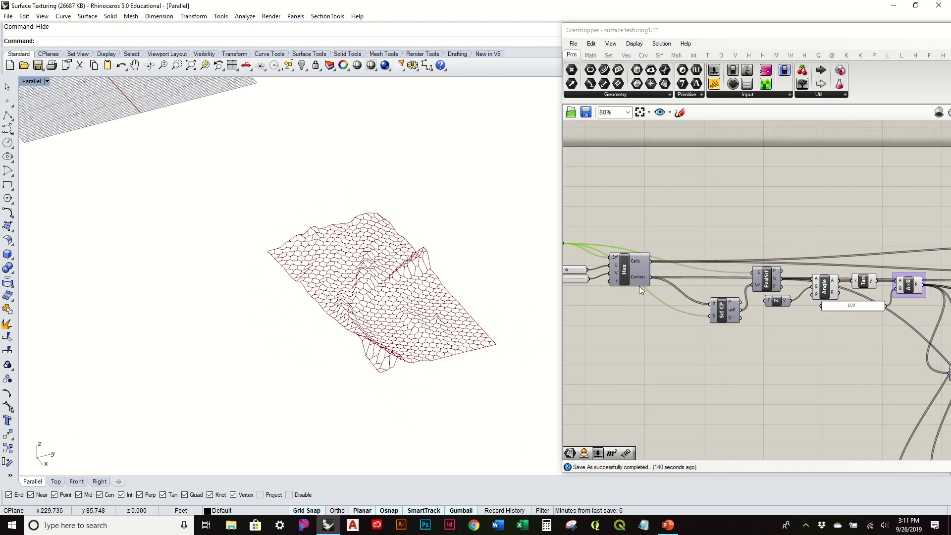
right_click_drag(639, 286, 735, 280)
scroll(679, 269, "up", 4)
right_click_drag(465, 280, 454, 310)
right_click_drag(344, 218, 424, 259)
scroll(423, 260, "up", 5)
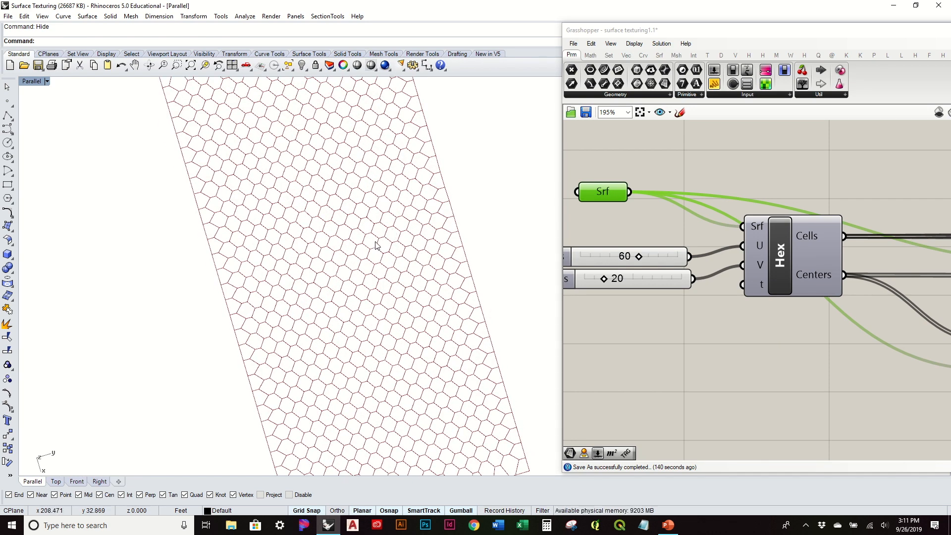
left_click(637, 254)
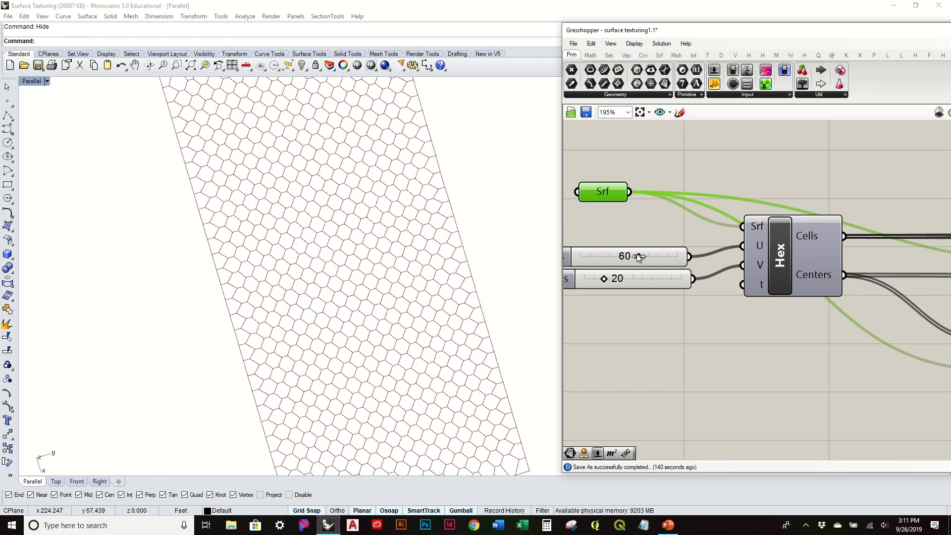
left_click_drag(636, 254, 611, 258)
right_click_drag(394, 276, 338, 270)
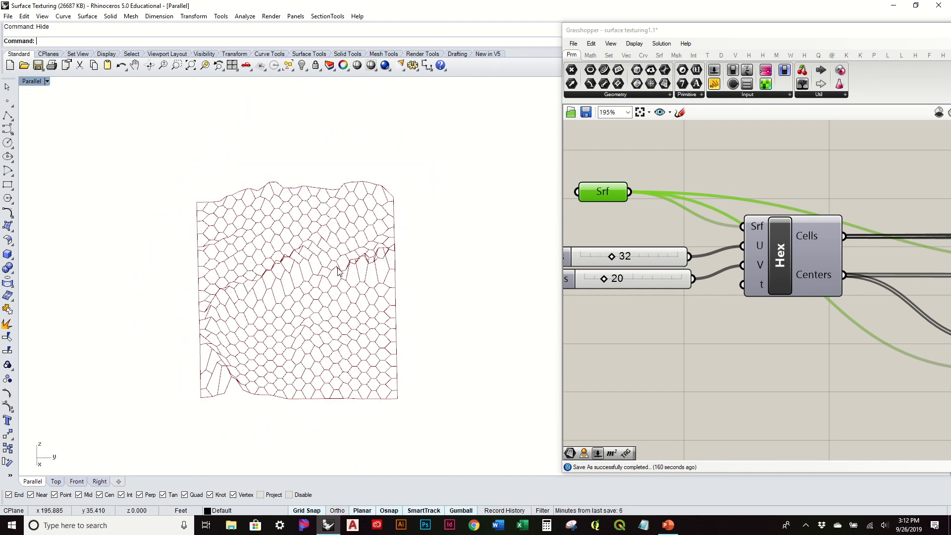
Show the preview of the Scale component, examine the scaled cells on the surface, and hide the preview again.
scroll(624, 233, "down", 3)
right_click_drag(854, 299, 731, 337)
scroll(731, 337, "down", 2)
right_click_drag(875, 340, 754, 337)
scroll(741, 313, "up", 4)
right_click_drag(689, 255, 724, 286)
scroll(788, 260, "down", 2)
right_click_drag(439, 300, 409, 342)
right_click_drag(773, 291, 688, 242)
left_click_drag(874, 232, 838, 232)
right_click(822, 231)
left_click(849, 251)
right_click_drag(344, 340, 342, 302)
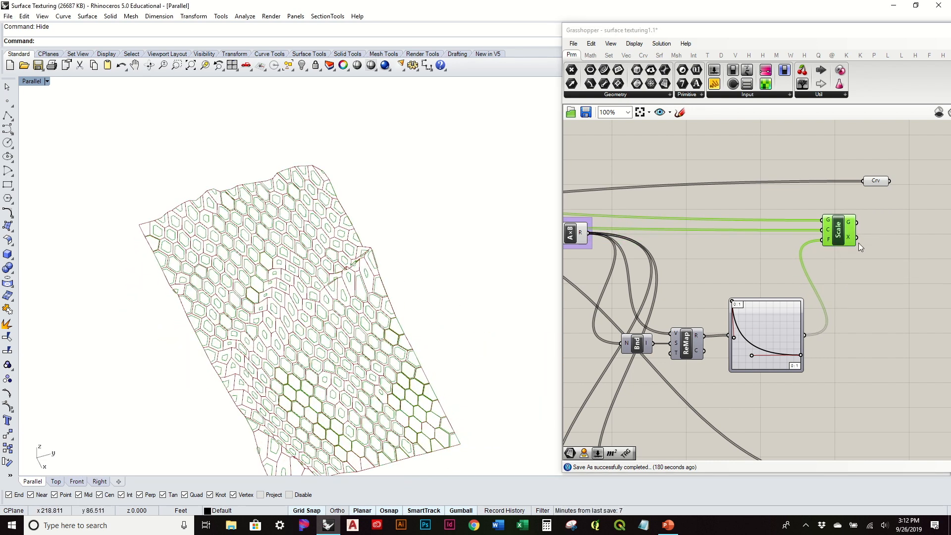
right_click(837, 231)
left_click(847, 245)
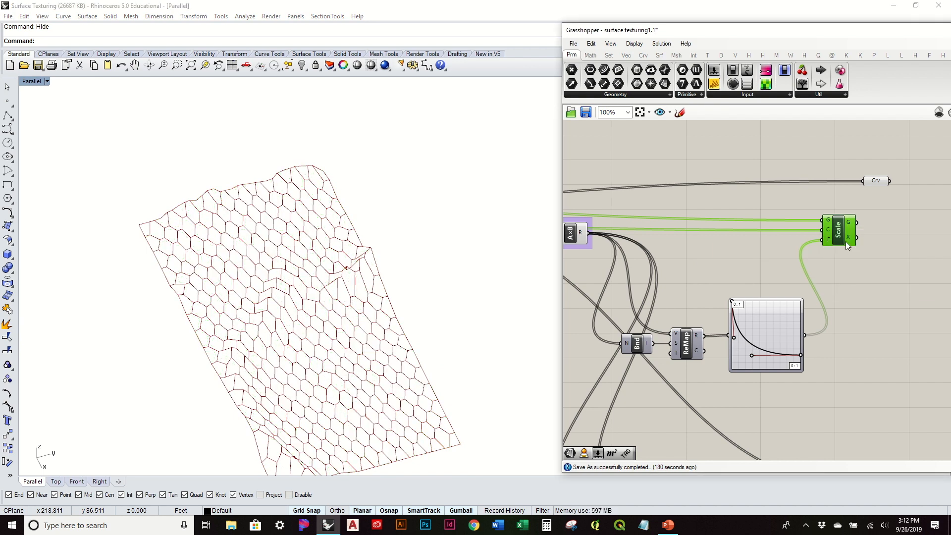
Move the Crv parameter so it sits directly above the Scale component.
left_click_drag(871, 185, 839, 184)
left_click(856, 335)
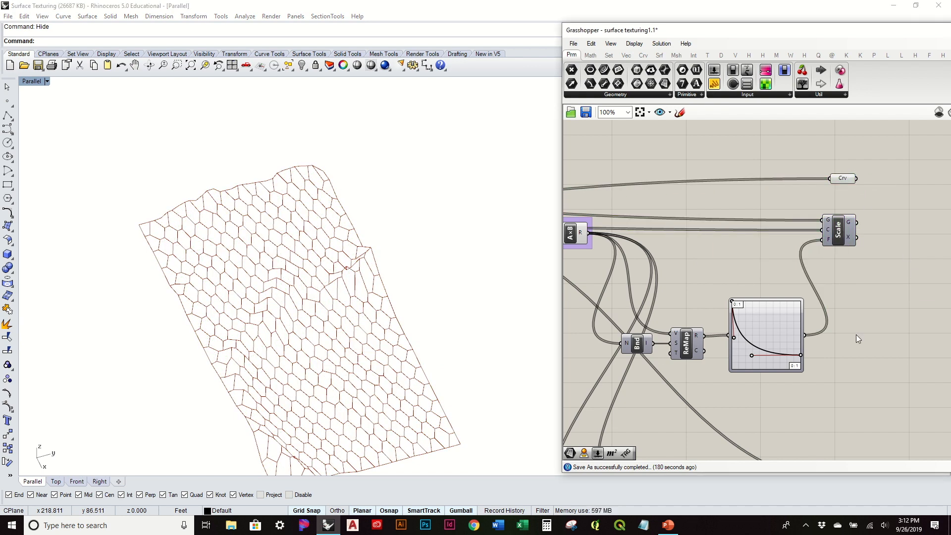
Examine the Amplitude component and the graph mapper and multiplication that feed it, together with the surface cells.
right_click_drag(845, 351, 795, 226)
right_click_drag(847, 373, 888, 313)
left_click(887, 309)
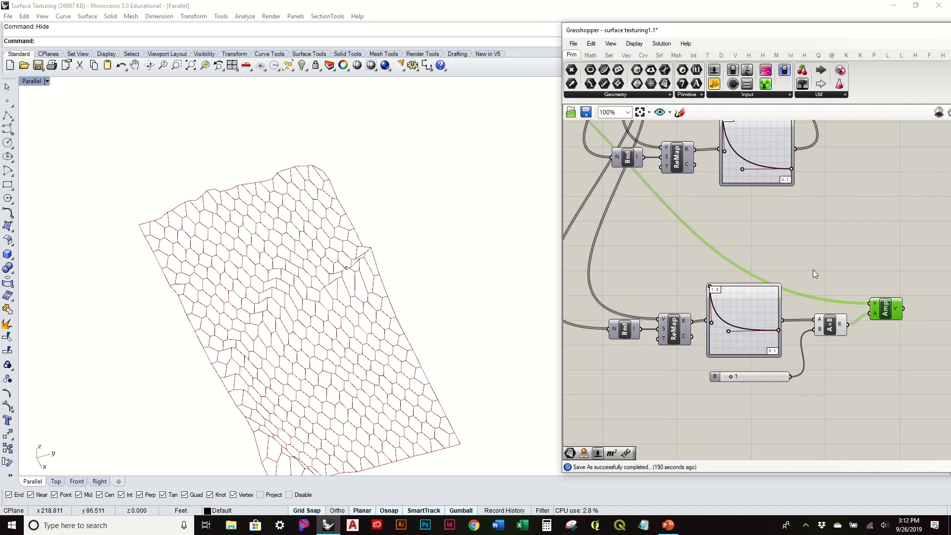
mouse_move(752, 313)
right_click_drag(328, 340, 388, 290)
right_click_drag(813, 272, 800, 273)
right_click_drag(292, 335, 367, 286)
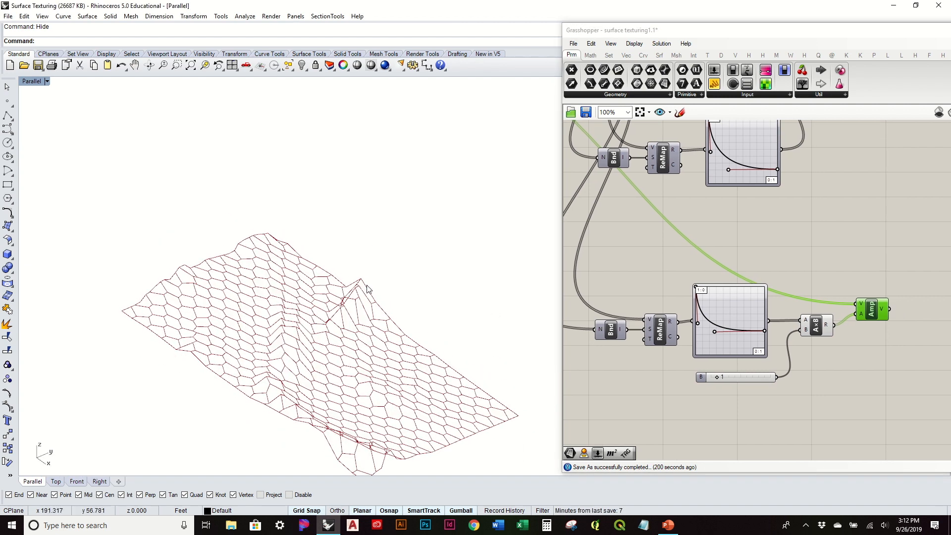
Place a Line component with start, direction and length inputs, and connect the EvalSrf points and normals to its start and direction.
right_click_drag(803, 264, 843, 346)
right_click_drag(569, 186, 717, 248)
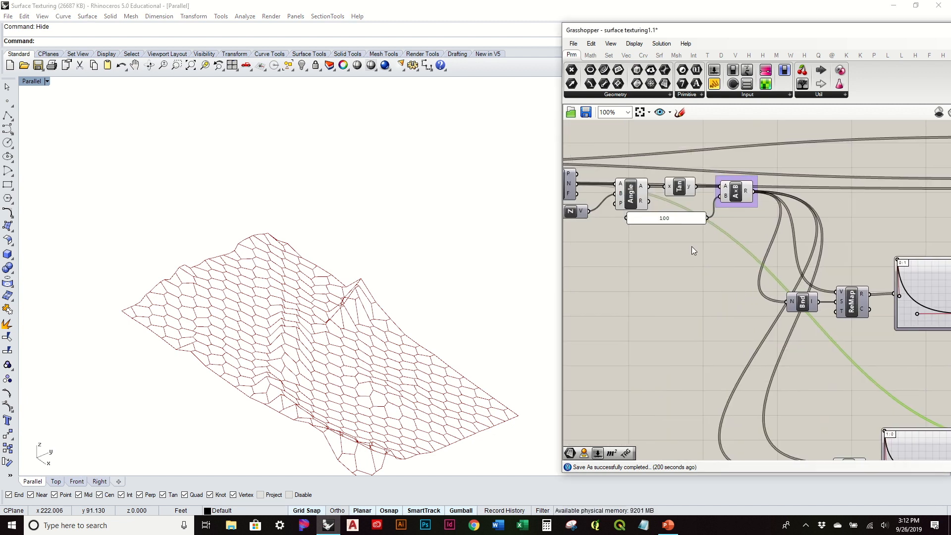
right_click_drag(601, 210, 645, 186)
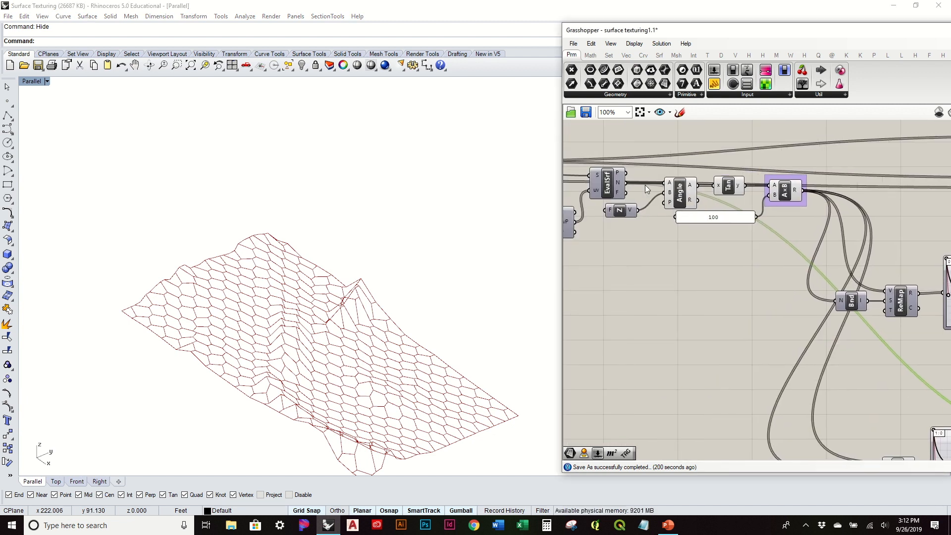
left_click(610, 55)
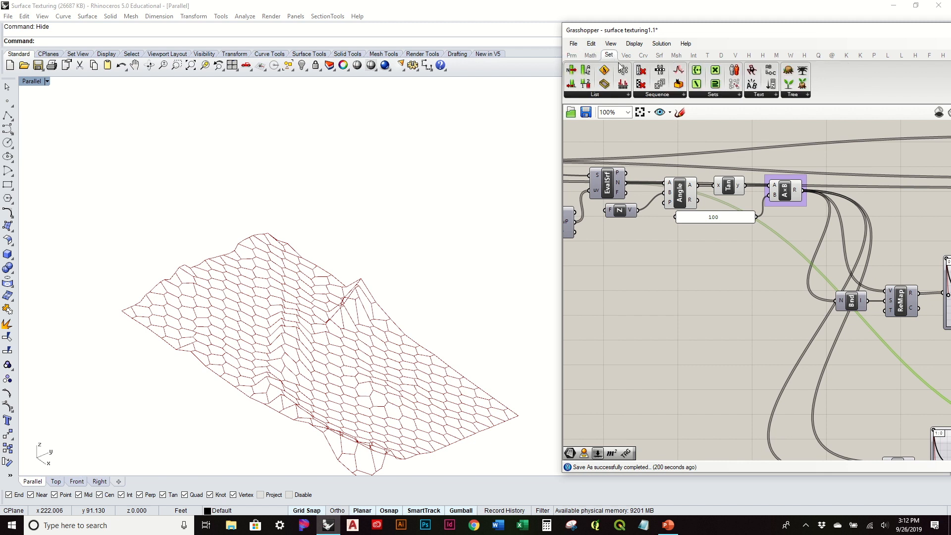
left_click(644, 55)
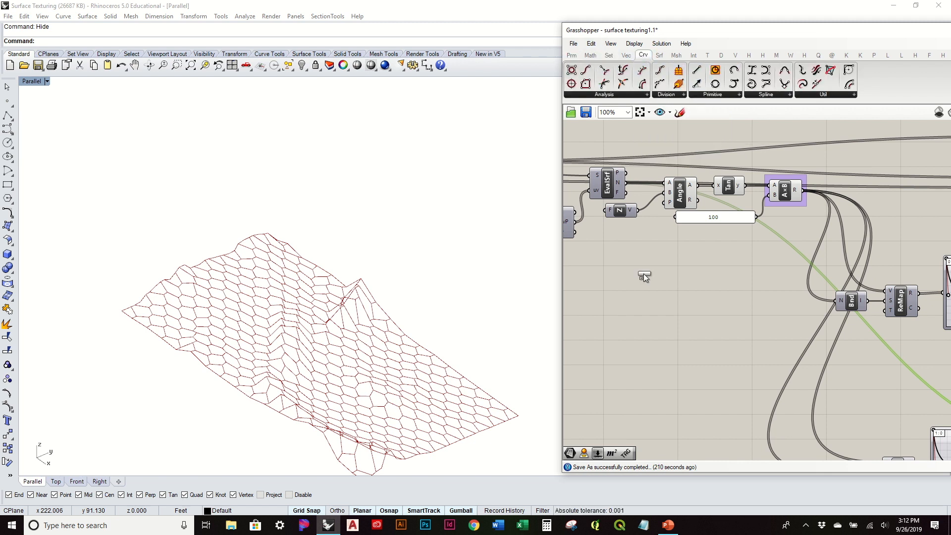
left_click_drag(644, 275, 643, 274)
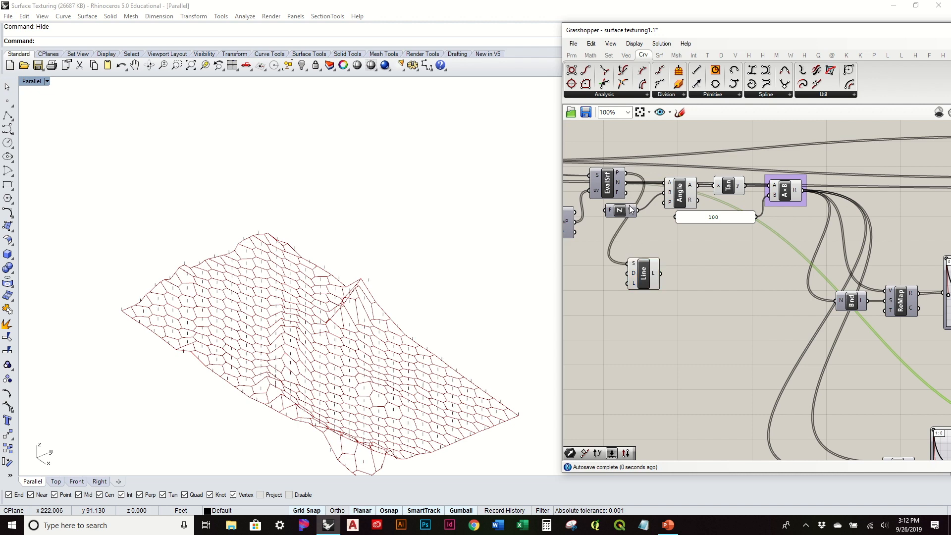
left_click_drag(628, 188, 667, 264)
right_click_drag(452, 329, 451, 299)
Delete the Line component from the definition and the selected line curves from the Rhino model.
left_click(658, 267)
scroll(659, 266, "down", 1)
key("Delete")
right_click_drag(747, 344, 615, 245)
right_click_drag(901, 359, 808, 306)
mouse_move(792, 264)
left_mouse_down()
mouse_move(795, 253)
mouse_move(794, 266)
left_mouse_up()
right_click_drag(240, 300, 278, 316)
scroll(239, 328, "down", 3)
left_click_drag(68, 195, 382, 473)
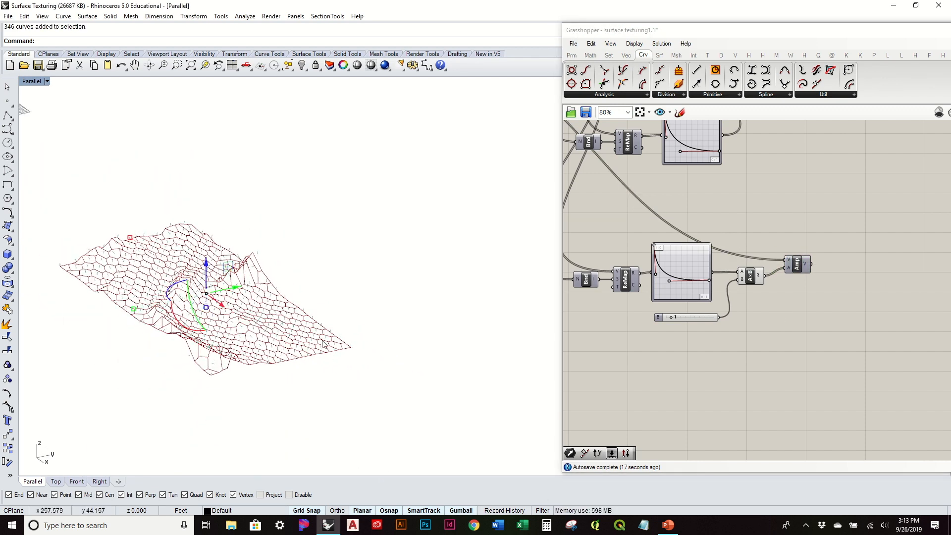
left_click_drag(413, 484, 442, 450)
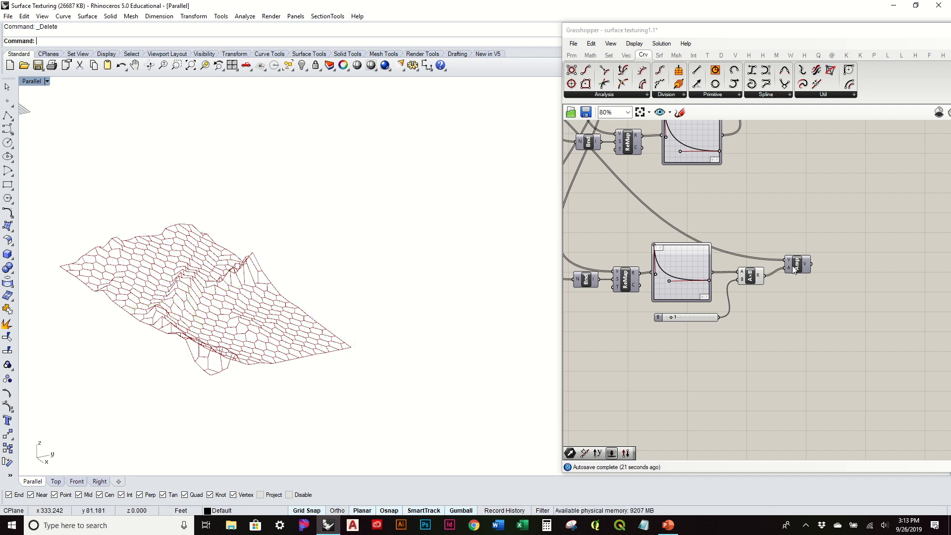
Examine the graph mapper and B slider driving the amplitude, and compare them with the steep and flat areas of the surface.
right_click_drag(659, 263, 715, 260)
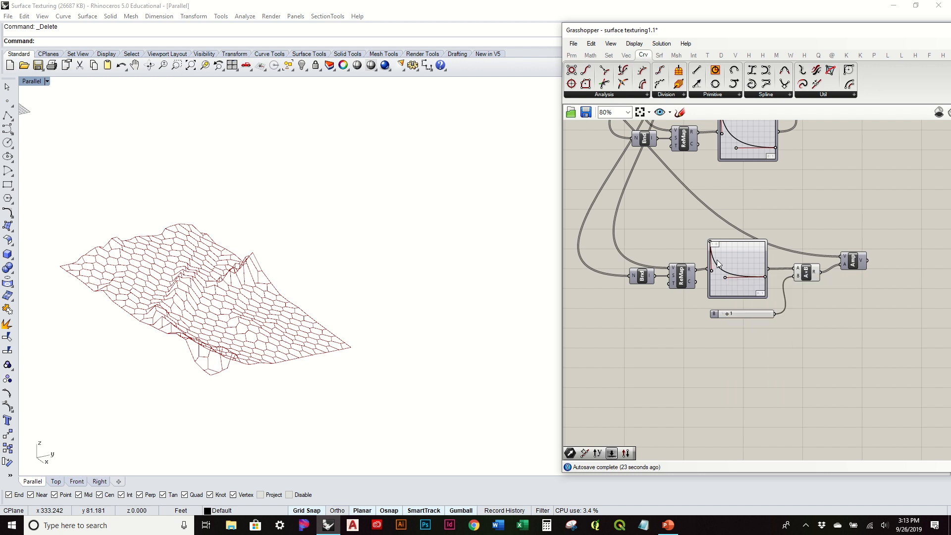
scroll(716, 262, "up", 3)
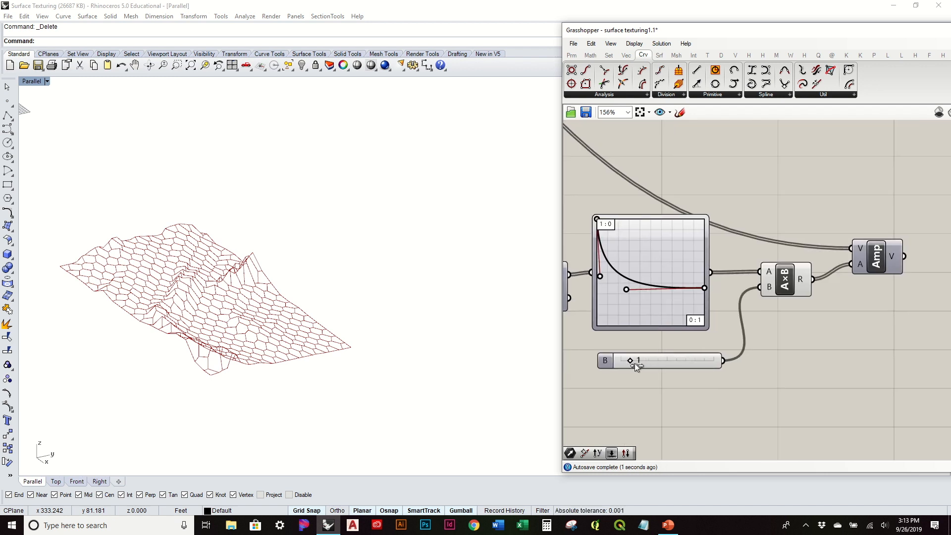
mouse_move(297, 307)
right_mouse_down()
mouse_move(272, 310)
mouse_move(324, 265)
mouse_move(288, 310)
mouse_move(300, 309)
right_mouse_up()
scroll(755, 201, "down", 3)
right_click_drag(755, 201, 836, 291)
scroll(836, 291, "down", 2)
right_click_drag(495, 290, 357, 285)
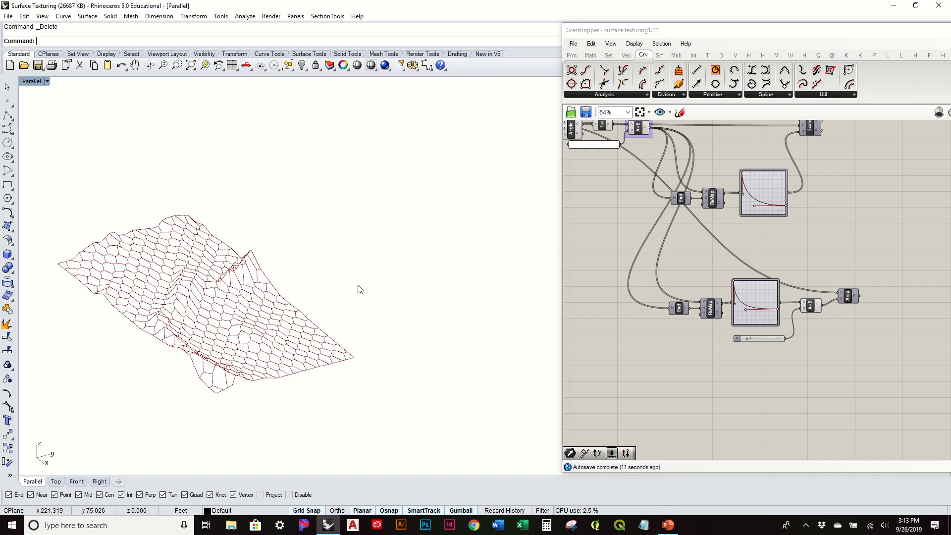
right_click_drag(840, 253, 819, 287)
scroll(799, 335, "up", 2)
right_click_drag(415, 338, 390, 357)
Turn the Scale component's preview on and off to compare the scaled cells with the original hexagonal cells.
right_click_drag(775, 173, 721, 306)
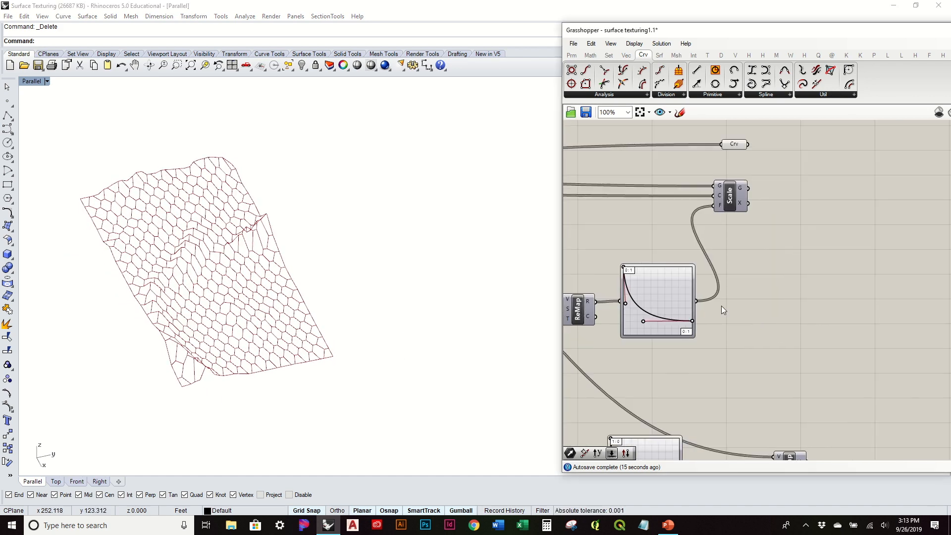
left_click(735, 198)
right_click(734, 197)
left_click(750, 212)
right_click_drag(328, 322, 282, 304)
right_click_drag(753, 451, 746, 368)
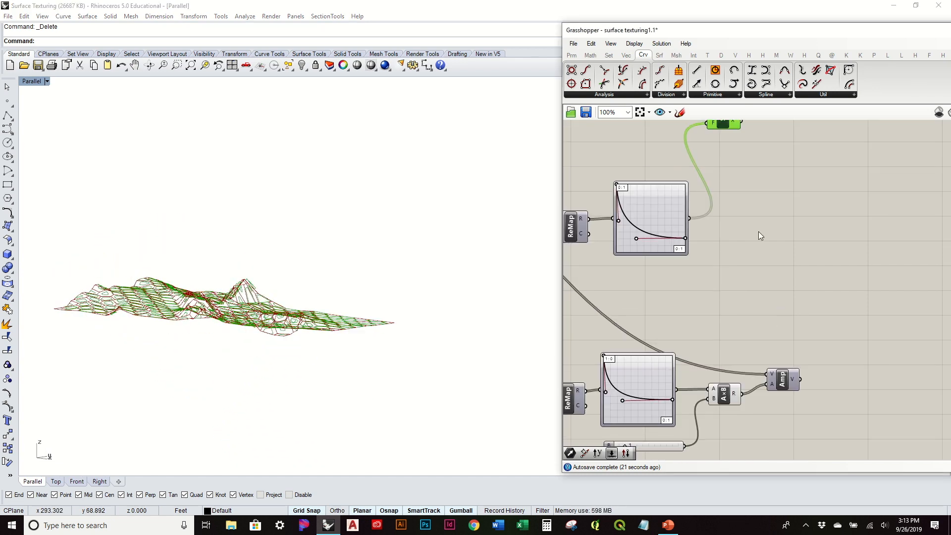
right_click_drag(738, 120, 754, 211)
right_click(740, 210)
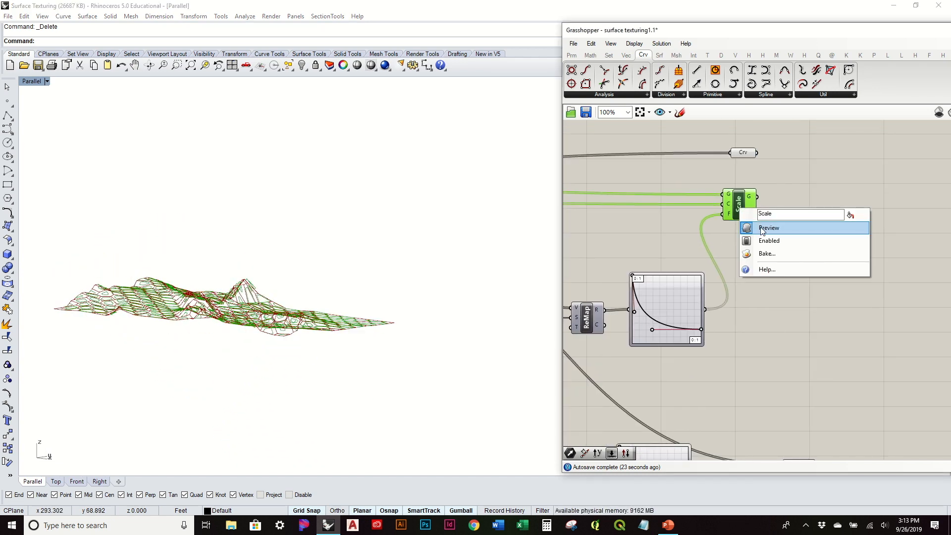
left_click(752, 227)
right_click_drag(423, 251, 403, 315)
scroll(322, 340, "up", 5)
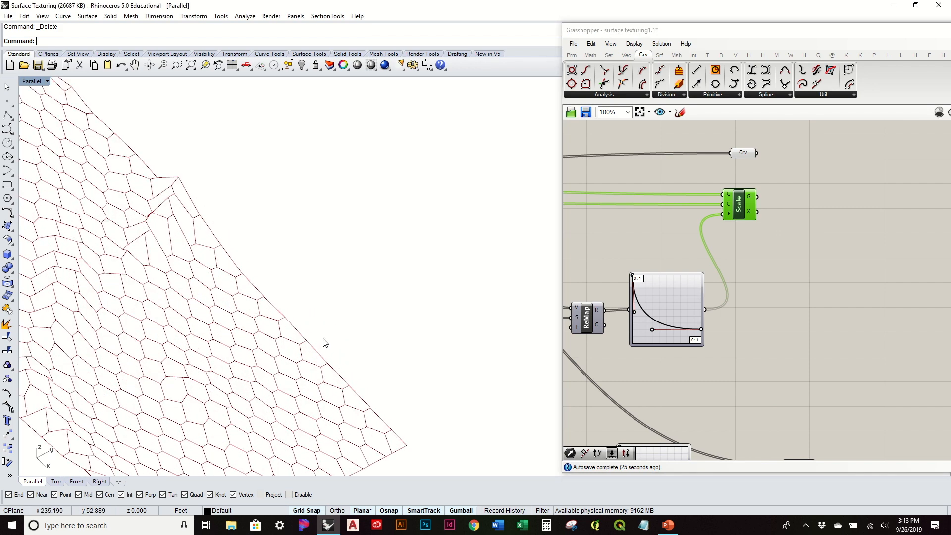
right_click_drag(329, 360, 179, 264)
right_click_drag(282, 335, 282, 268)
right_click_drag(753, 352, 757, 293)
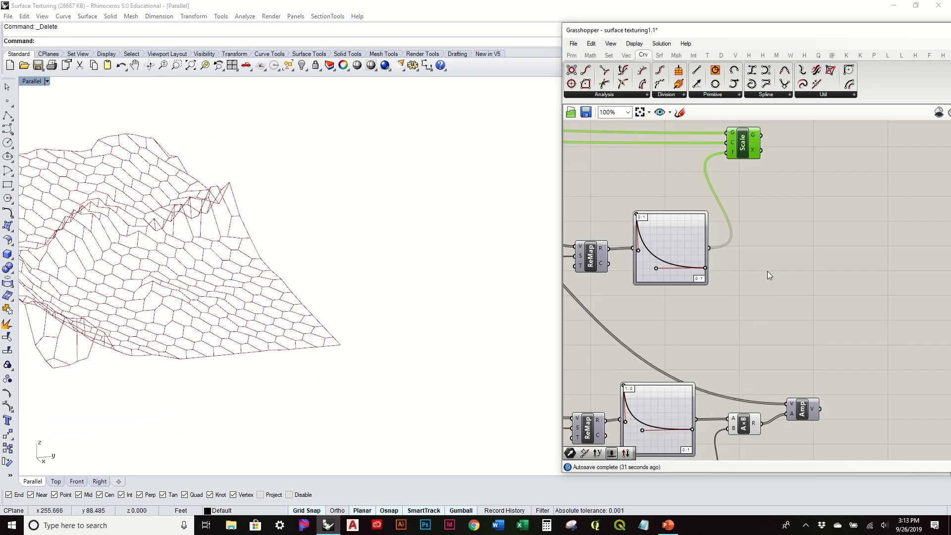
Place an Extrude component beside the Scale component and connect the Crv parameter to its Base input.
left_click(767, 271)
right_click_drag(768, 272, 744, 324)
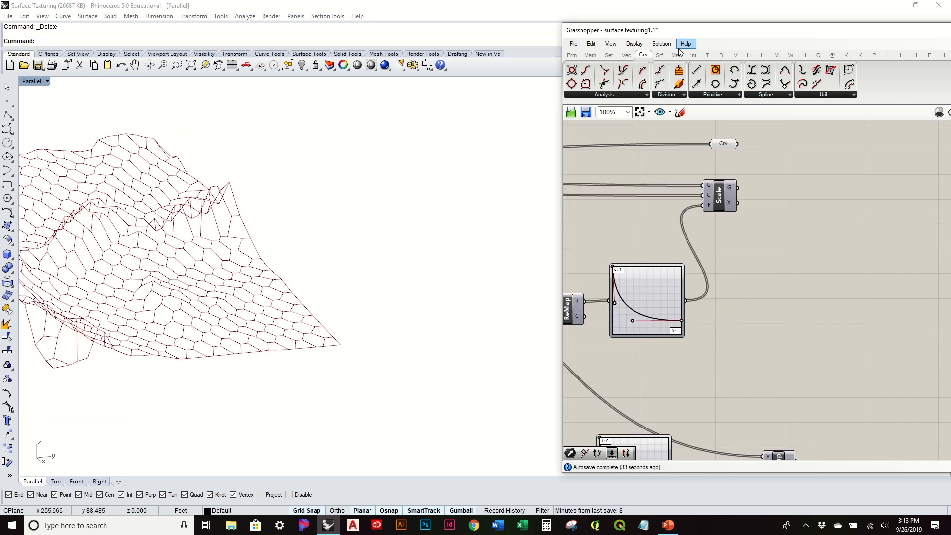
left_click(662, 55)
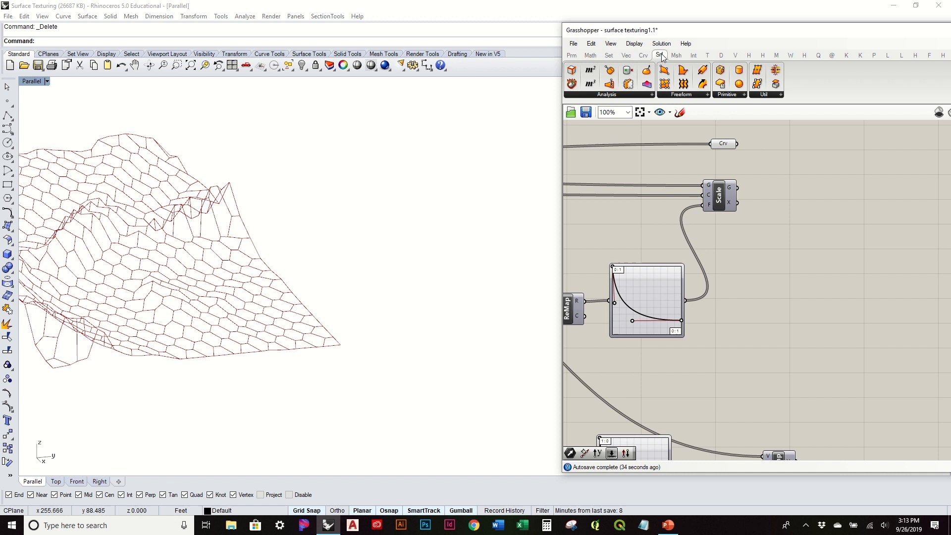
left_click(686, 96)
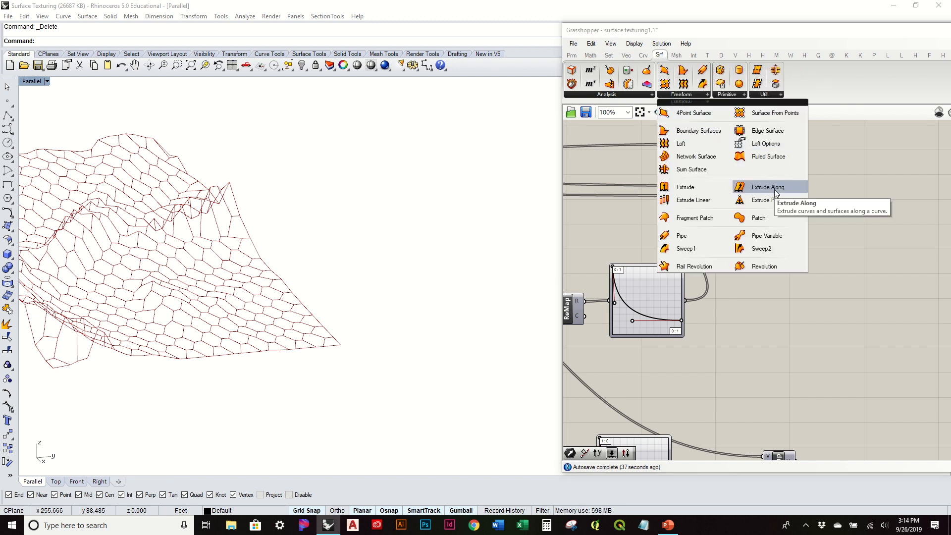
left_click(714, 191)
left_click(849, 300)
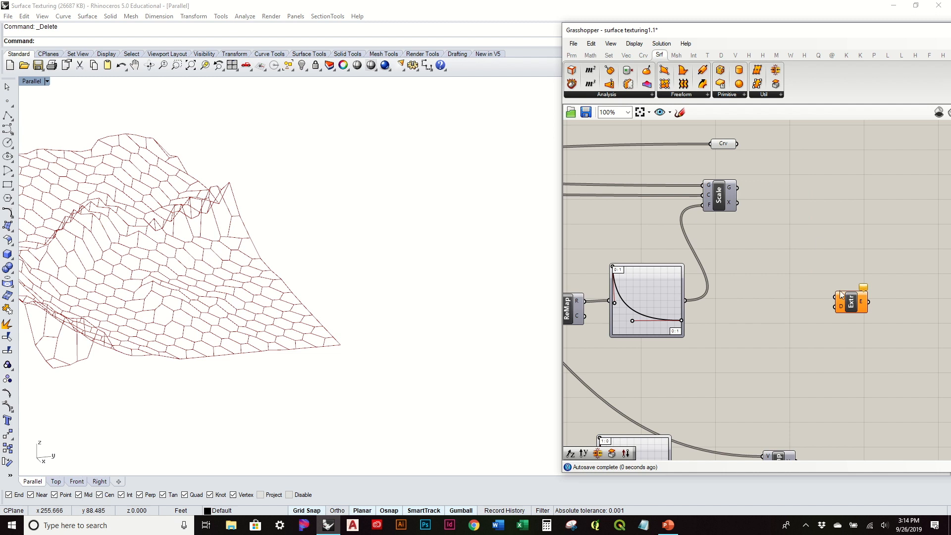
left_click(855, 305)
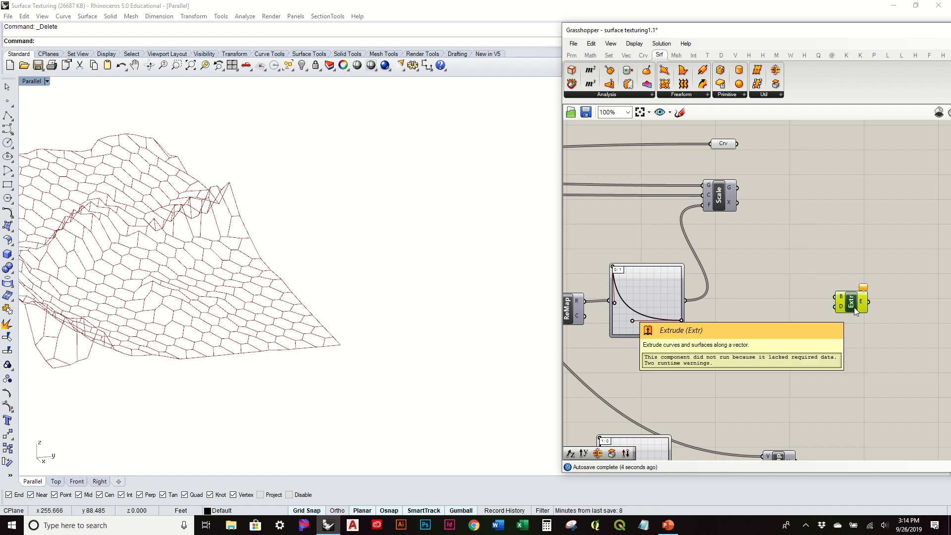
left_click_drag(853, 307, 833, 260)
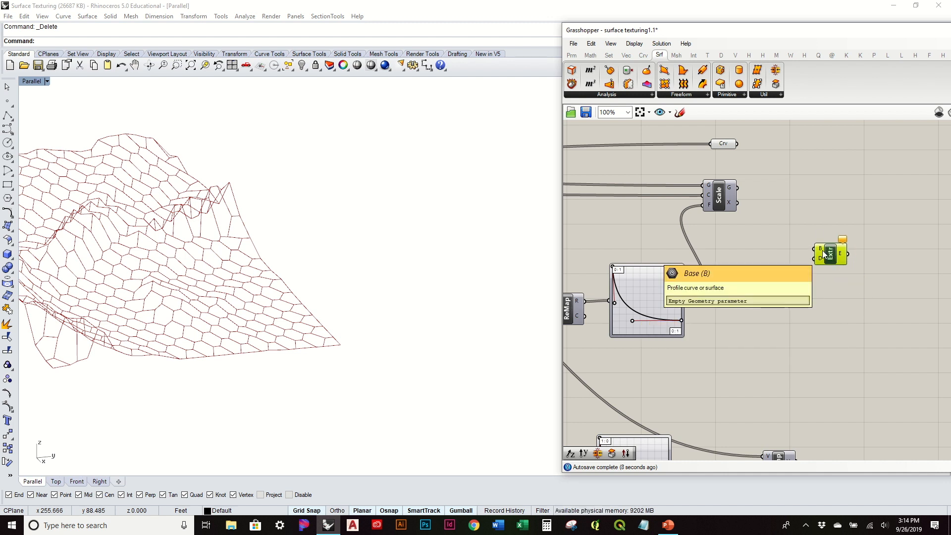
left_click(724, 145)
left_click_drag(737, 144, 819, 251)
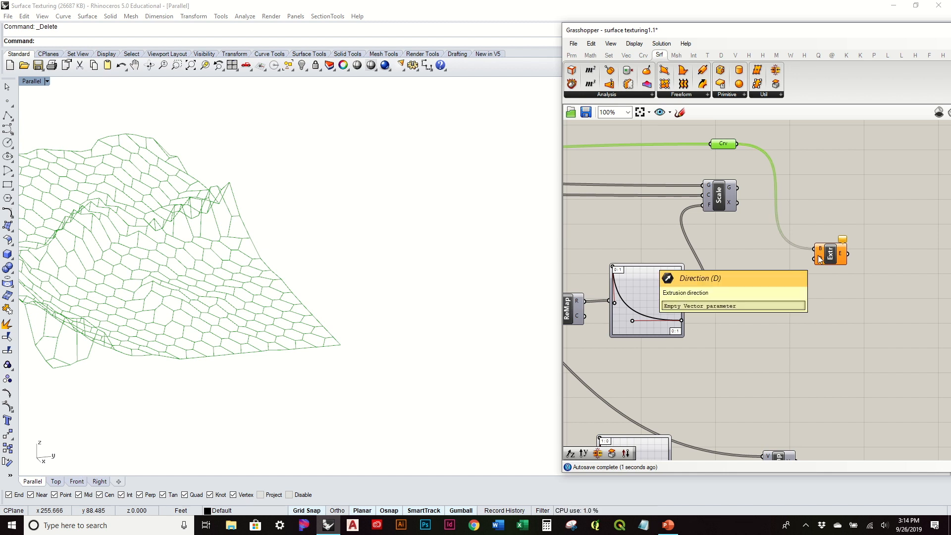
Connect the Amplitude output to the Extrude component's Direction input and inspect the extruded cells on the terrain.
right_click_drag(811, 278, 801, 215)
left_click_drag(820, 198, 862, 325)
left_click(824, 368)
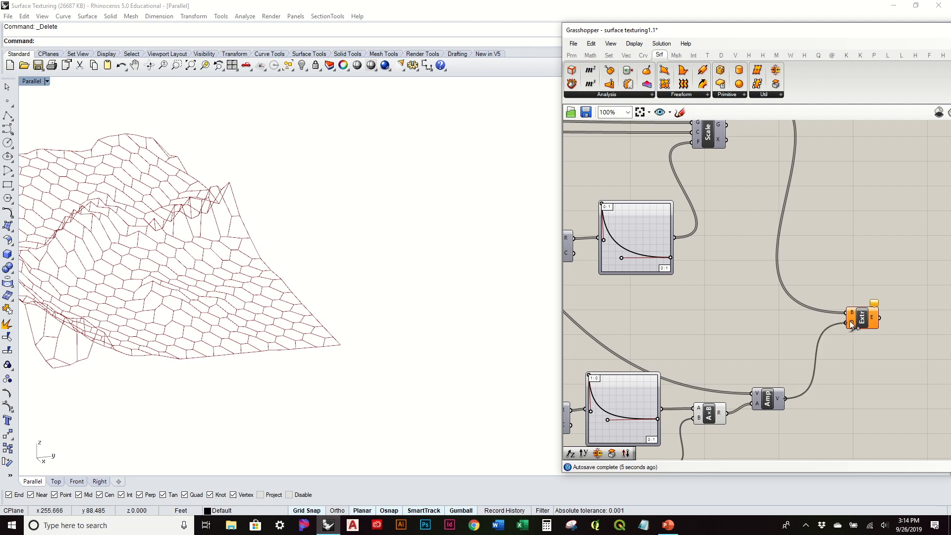
left_click_drag(849, 322, 850, 322)
right_click_drag(319, 272, 331, 299)
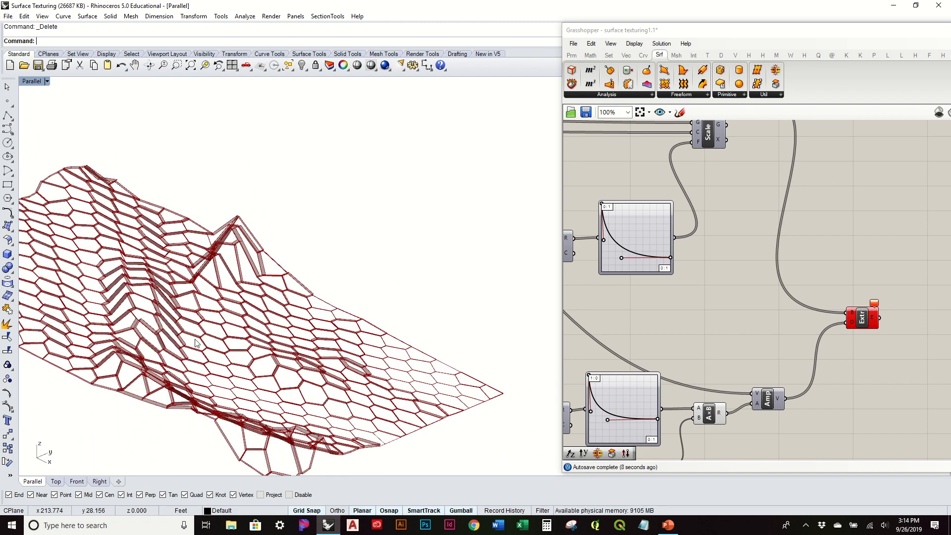
scroll(208, 339, "up", 5)
right_click_drag(216, 337, 353, 310)
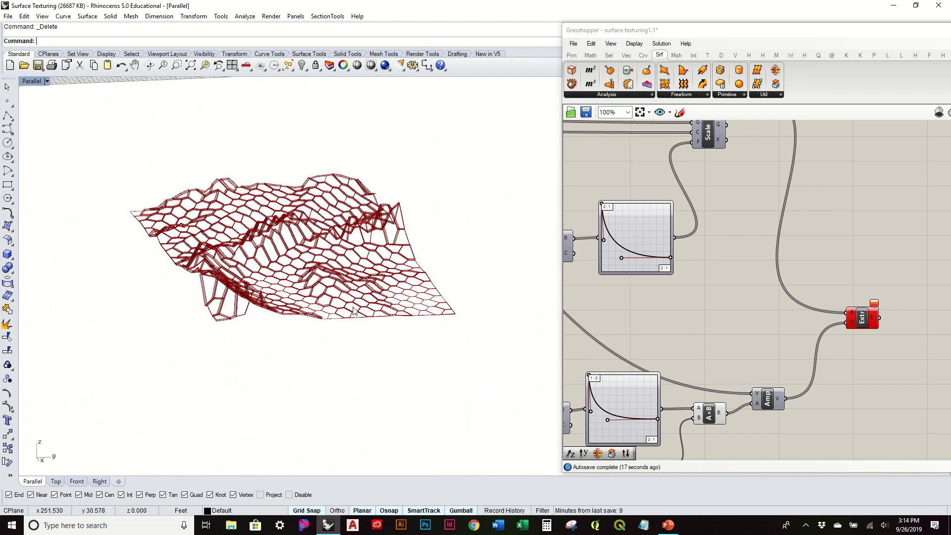
Delete the Extrude component from the definition.
right_click_drag(414, 286, 436, 274)
left_click(864, 318)
key("Delete")
Place a Move component beside the Scale component.
right_click_drag(808, 250, 772, 354)
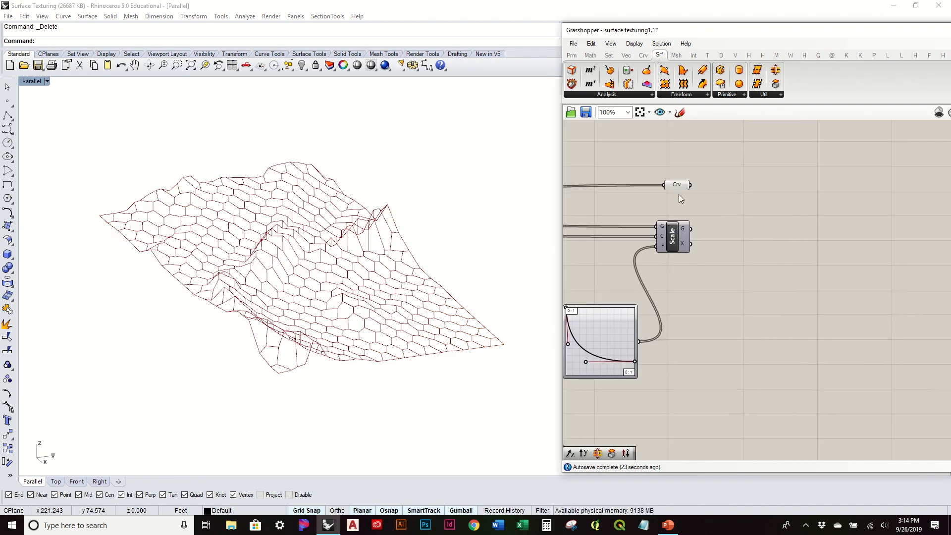
left_click(679, 185)
double_click(765, 268)
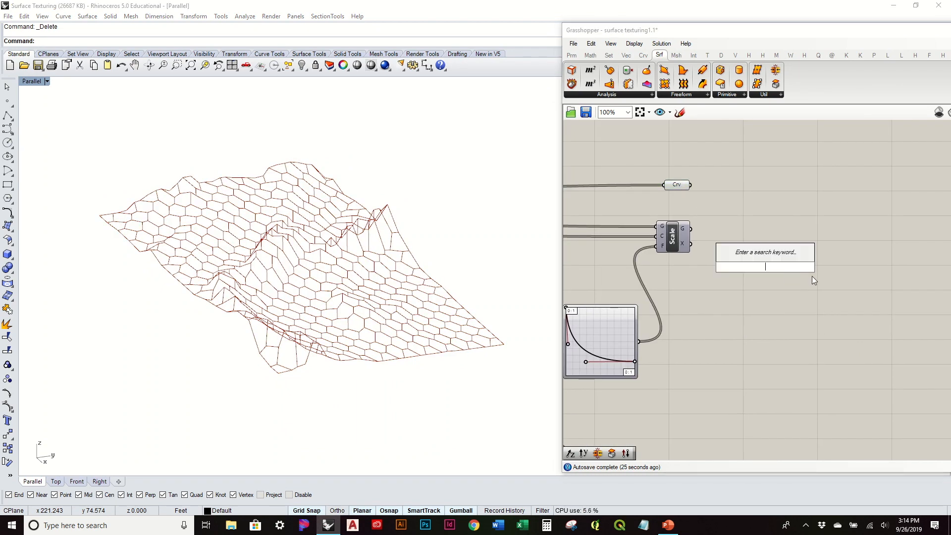
type("move")
key("Return")
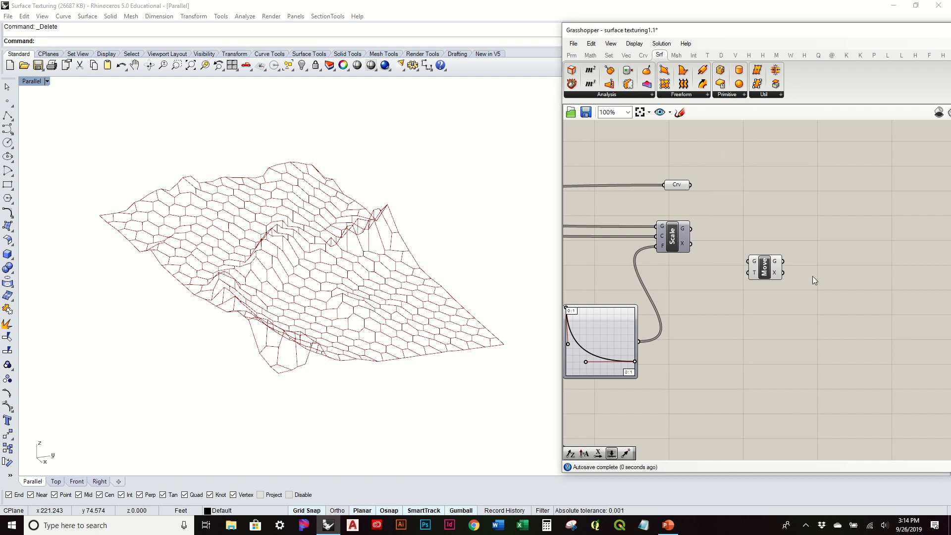
Connect the Crv parameter to the Move component's Geometry input and the Amplitude output to its Motion input.
left_click_drag(689, 185, 834, 333)
right_click_drag(799, 340, 794, 228)
left_click_drag(827, 213, 847, 298)
left_click_drag(764, 372, 805, 280)
left_click(698, 292)
Set the B slider to 0 and back to 1 to compare the moved cells with the original hexagonal cells.
scroll(444, 275, "up", 10)
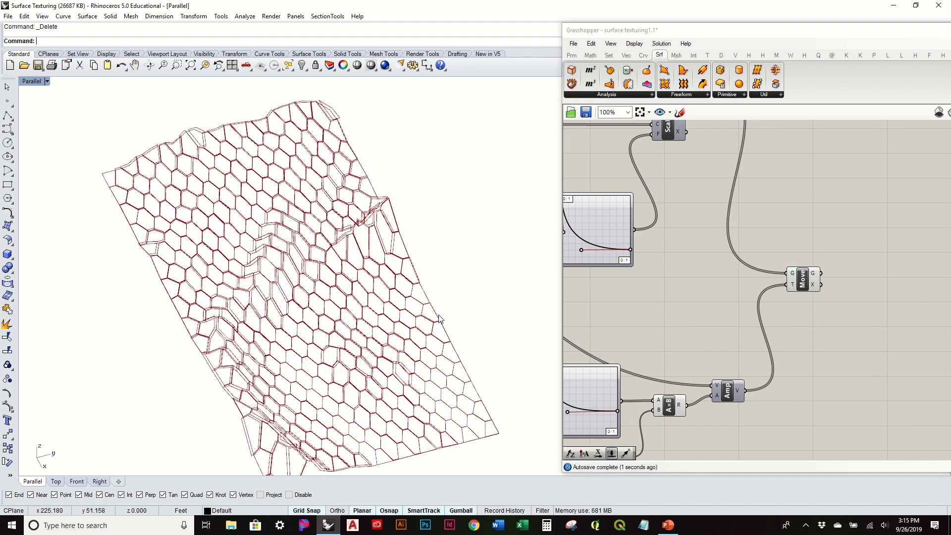
right_click_drag(366, 268, 331, 309)
scroll(691, 314, "up", 2)
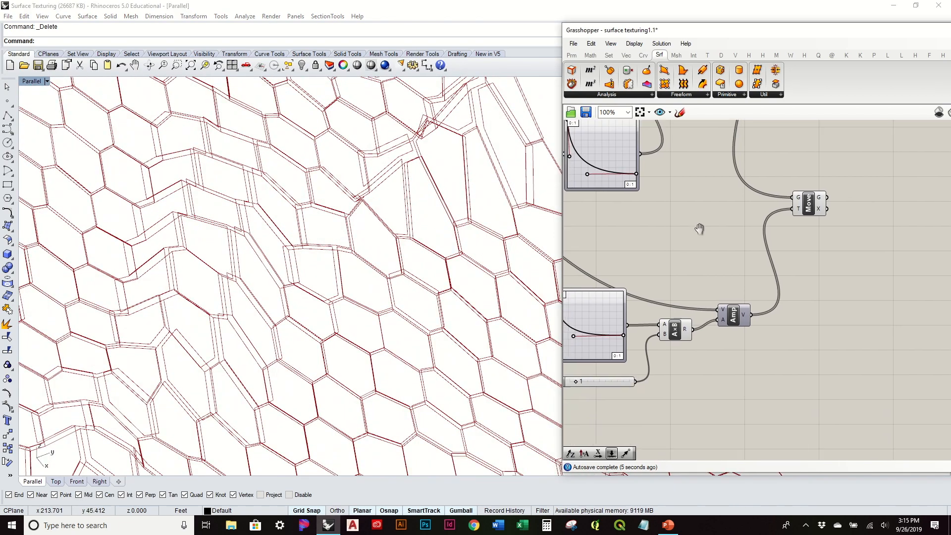
right_click_drag(498, 342, 513, 312)
scroll(503, 315, "down", 5)
right_click_drag(589, 376, 614, 363)
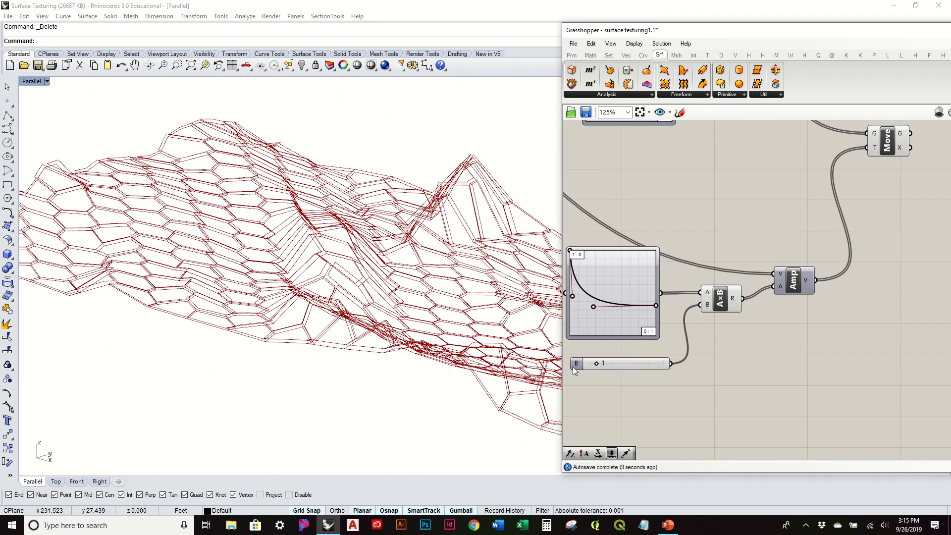
left_click_drag(596, 362, 585, 382)
right_click_drag(402, 321, 463, 331)
scroll(349, 327, "down", 4)
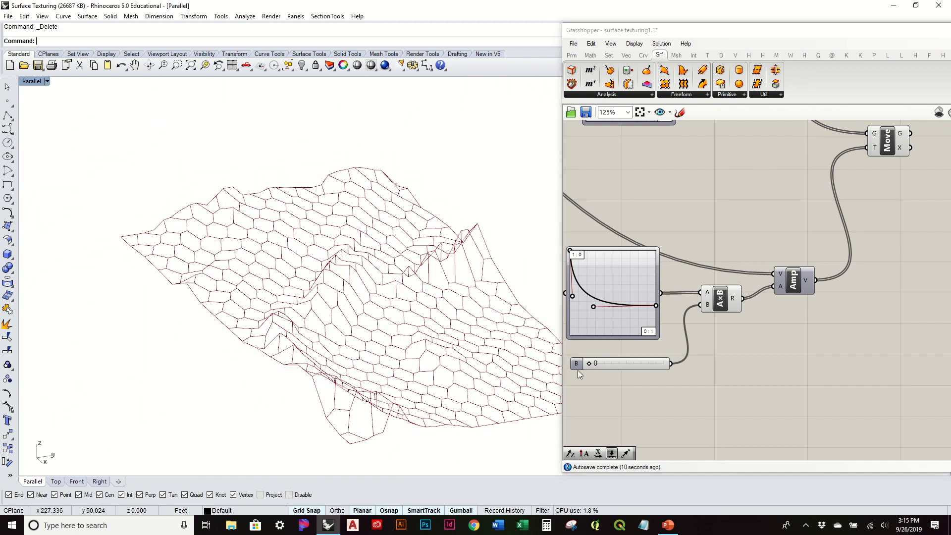
left_click_drag(588, 364, 594, 365)
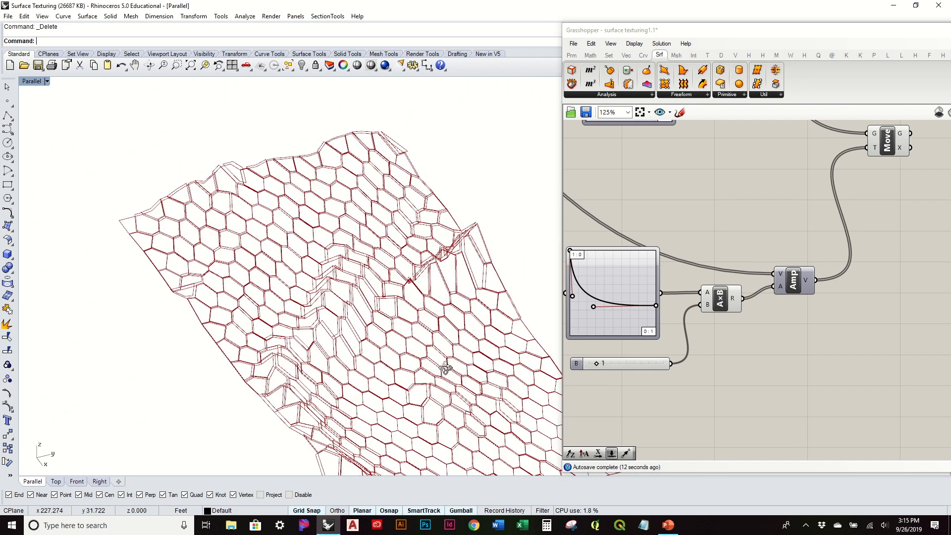
Examine the moved cells in steep and flat areas against the amplitude graph mapper's curve and its settings in the Graph Editor.
right_click_drag(618, 310, 670, 263)
right_click_drag(399, 369, 480, 287)
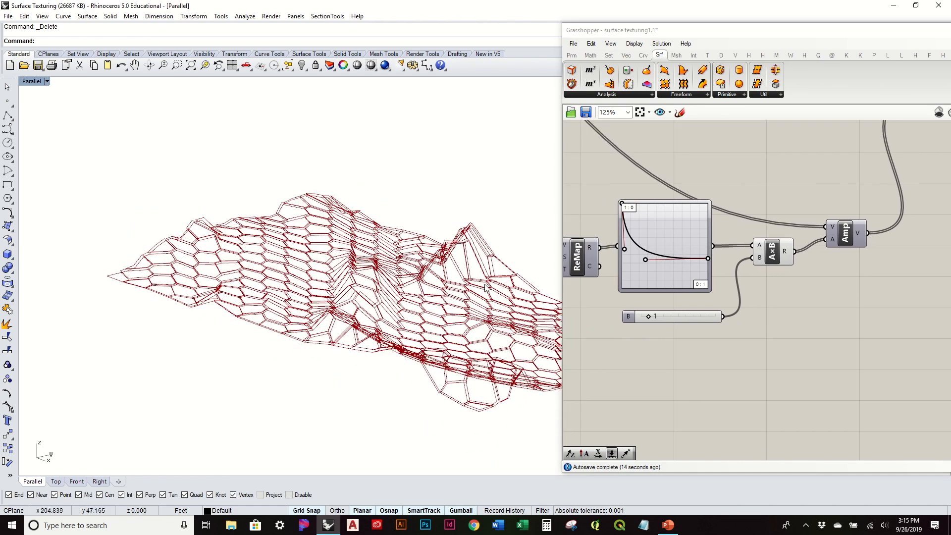
scroll(483, 287, "up", 6)
right_click_drag(469, 333, 407, 327)
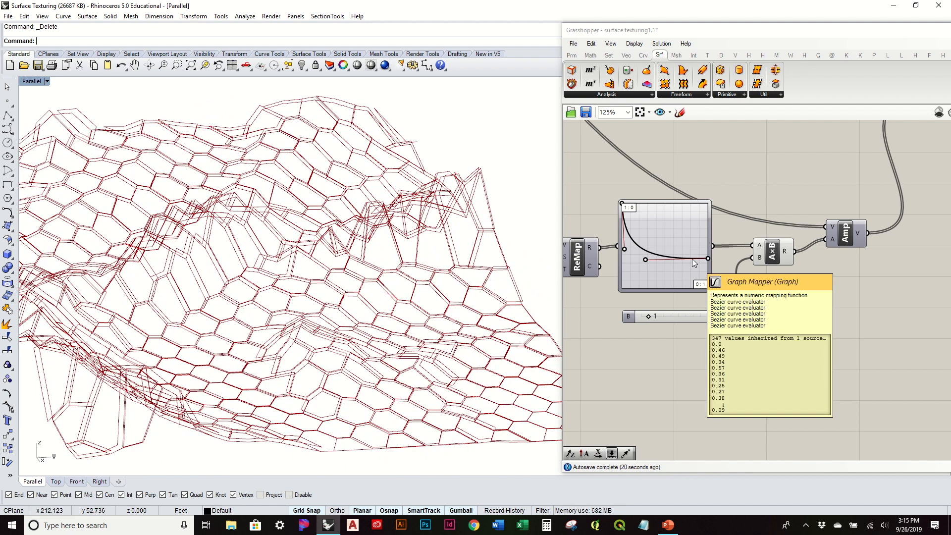
mouse_move(490, 321)
right_mouse_down()
mouse_move(471, 333)
mouse_move(488, 313)
right_mouse_up()
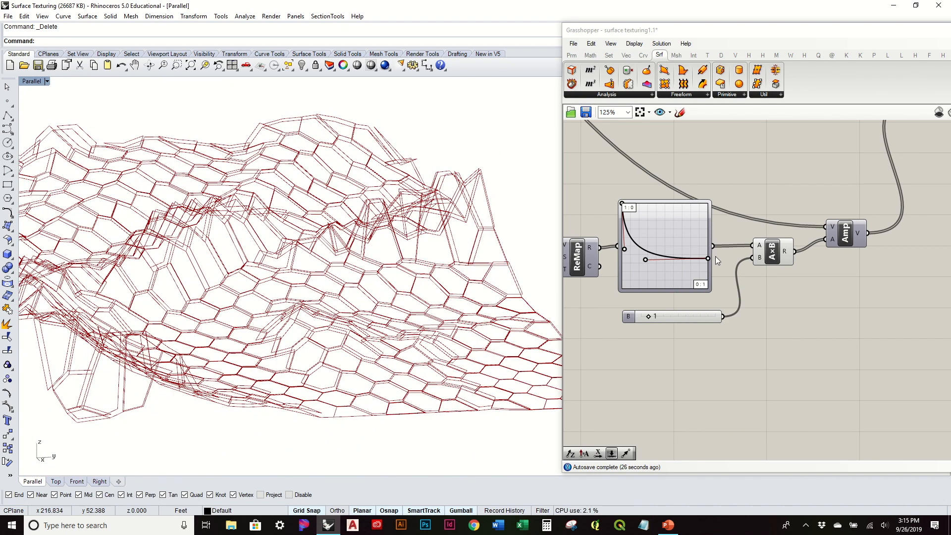
right_click_drag(729, 282, 795, 319)
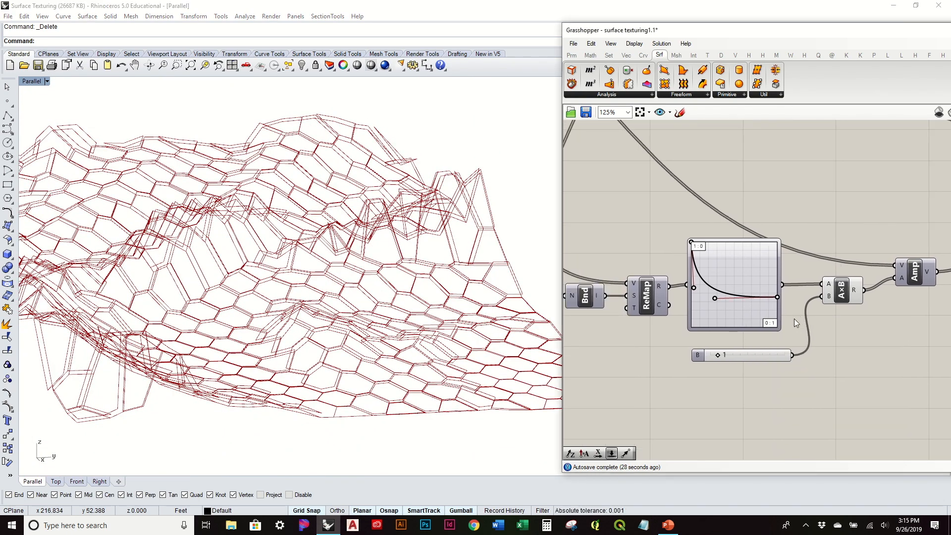
right_click_drag(669, 280, 719, 284)
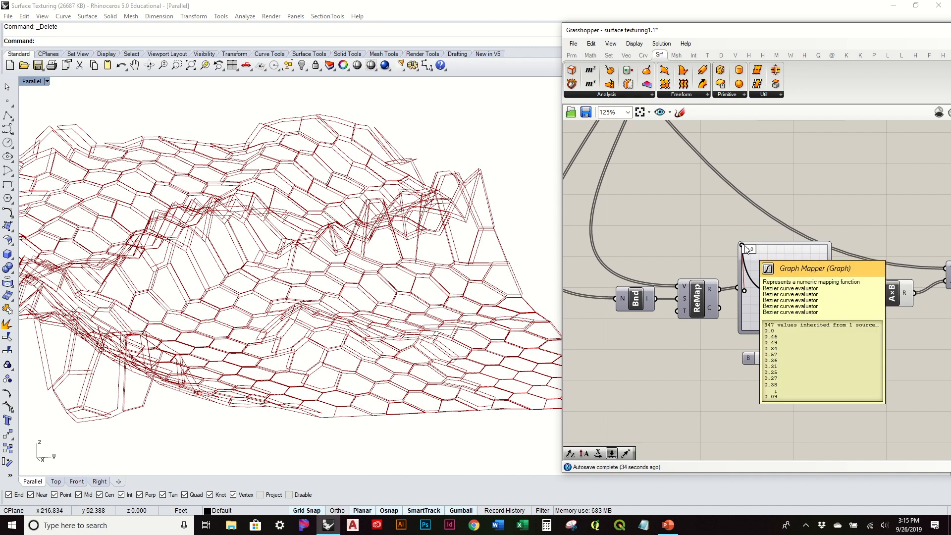
left_click_drag(746, 249, 719, 218)
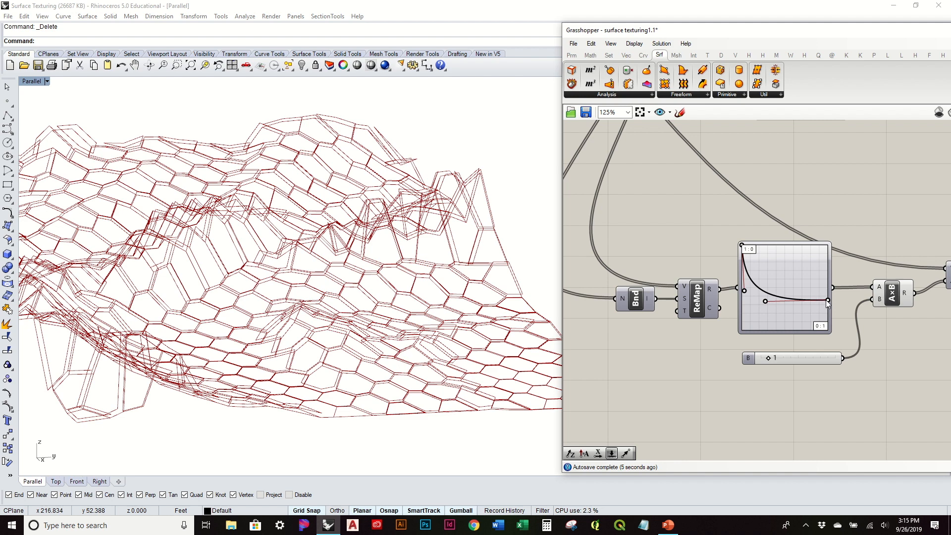
double_click(785, 272)
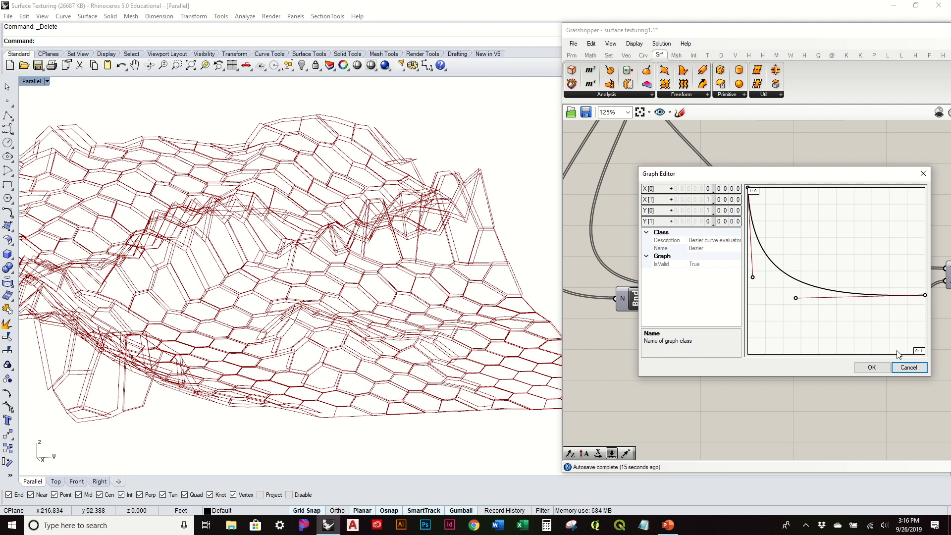
left_click(876, 365)
Lower the end point of the amplitude graph mapper's Bezier curve to the graph's bottom corner and pull its handle down slightly.
right_click_drag(807, 310, 766, 262)
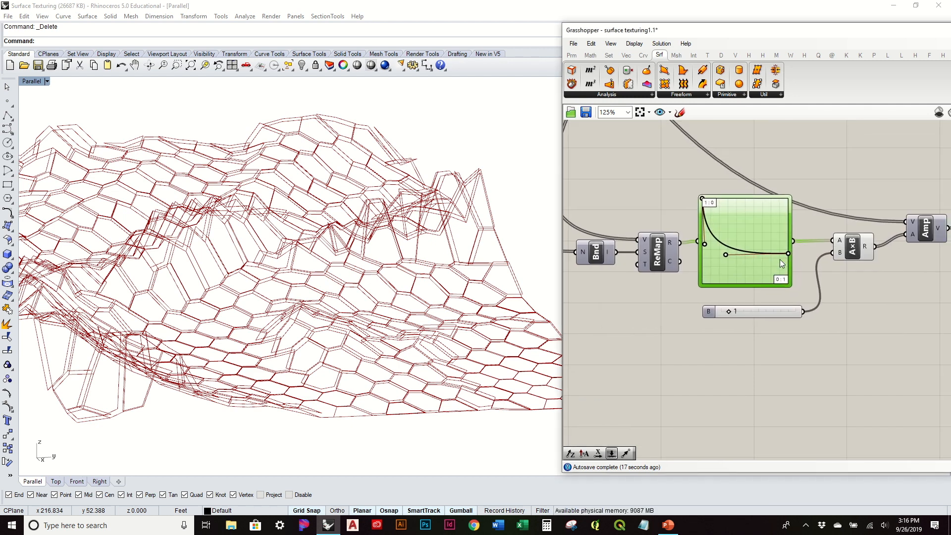
left_click_drag(785, 254, 791, 284)
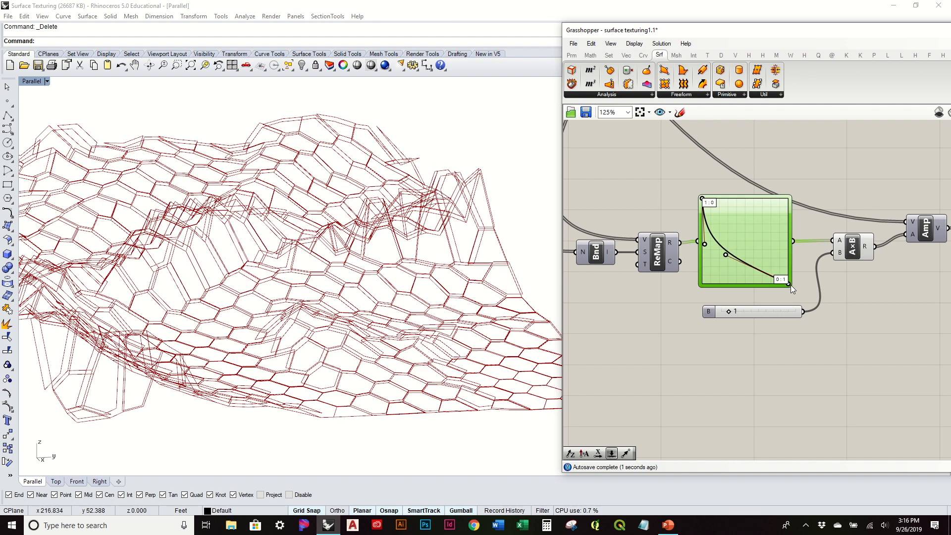
right_click_drag(526, 272, 583, 276)
left_click_drag(724, 255, 721, 268)
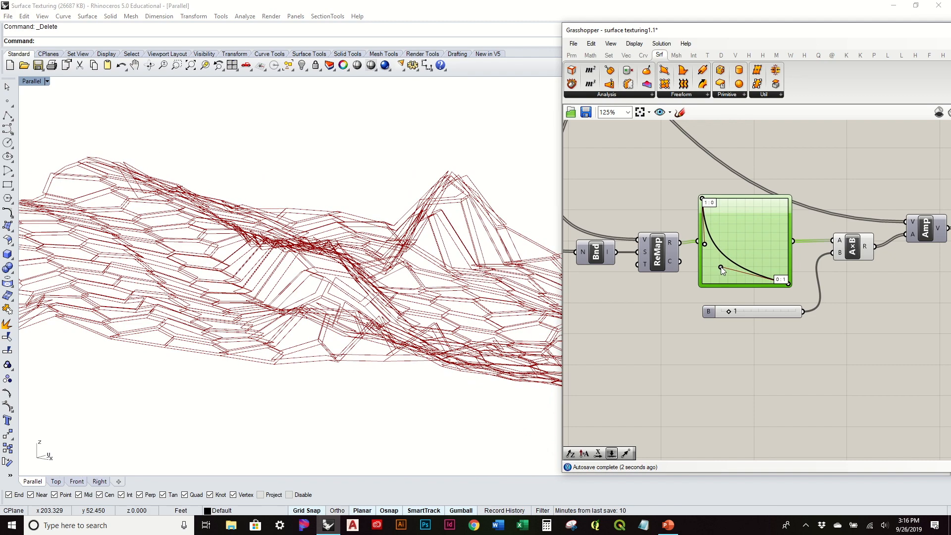
right_click_drag(530, 263, 440, 287)
left_click(907, 276)
scroll(517, 216, "down", 4)
right_click_drag(435, 252, 446, 277)
scroll(850, 224, "down", 2)
Place a Ruled Surface component above the Move component.
right_click_drag(832, 223, 664, 333)
scroll(830, 188, "up", 1)
right_click_drag(824, 205, 808, 272)
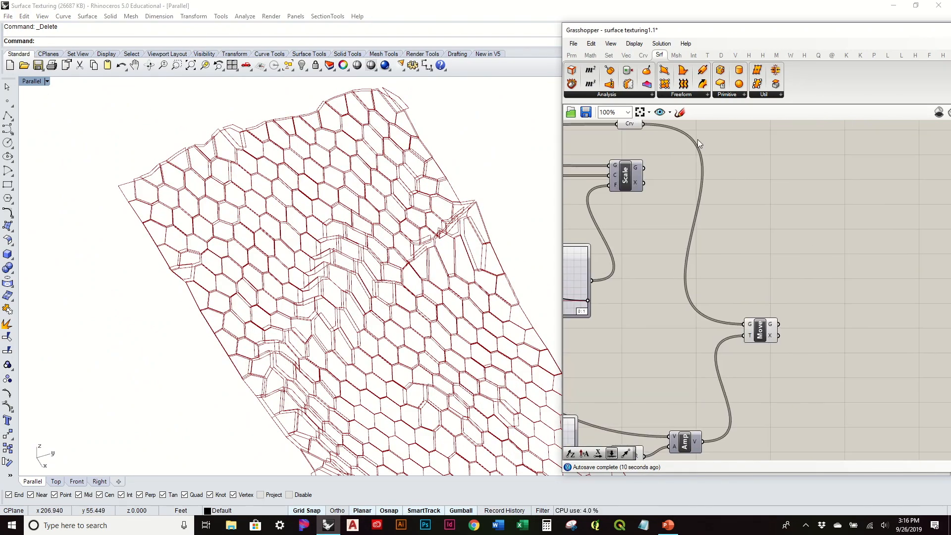
left_click(695, 94)
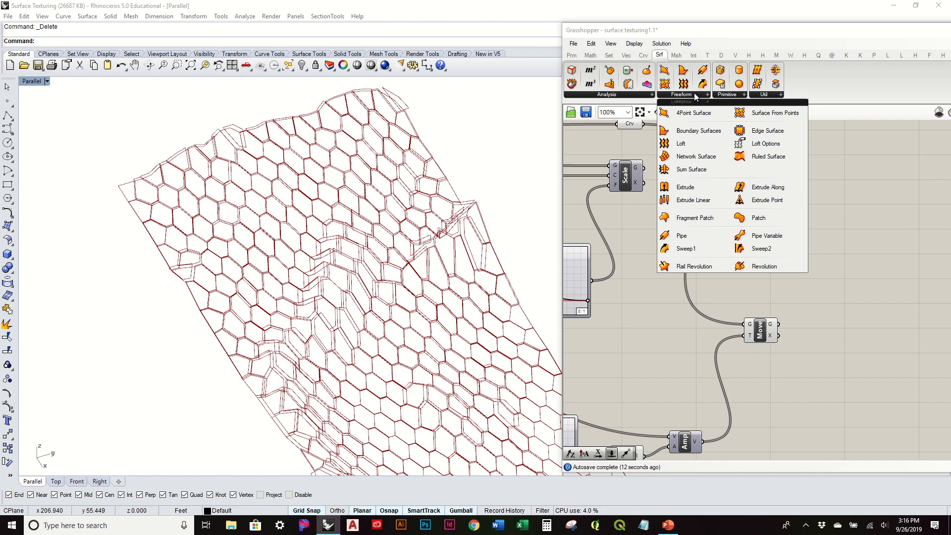
left_click(763, 156)
left_click(792, 206)
right_click_drag(778, 200, 810, 235)
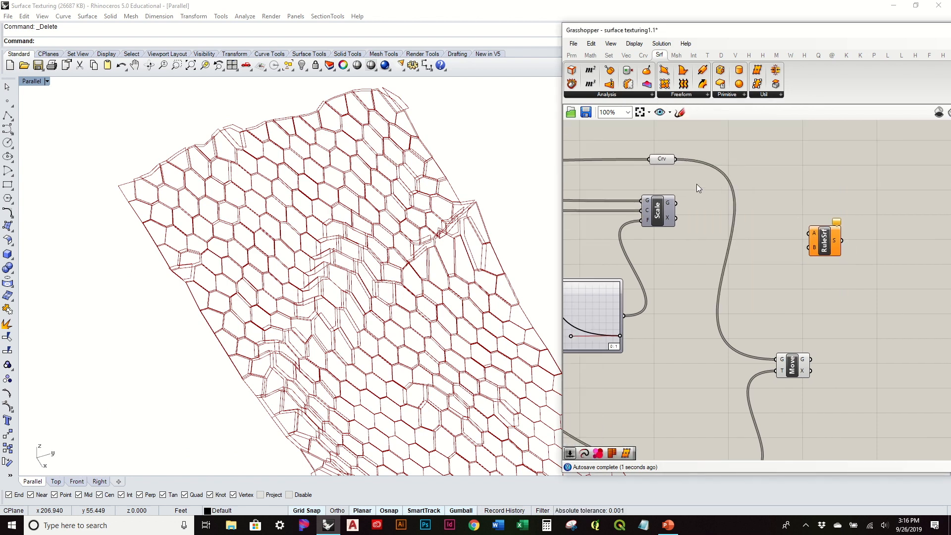
Connect the Crv parameter to the Ruled Surface's A input and the Move component's Geometry output to its B input.
left_click_drag(677, 160, 809, 233)
right_click_drag(821, 262, 803, 219)
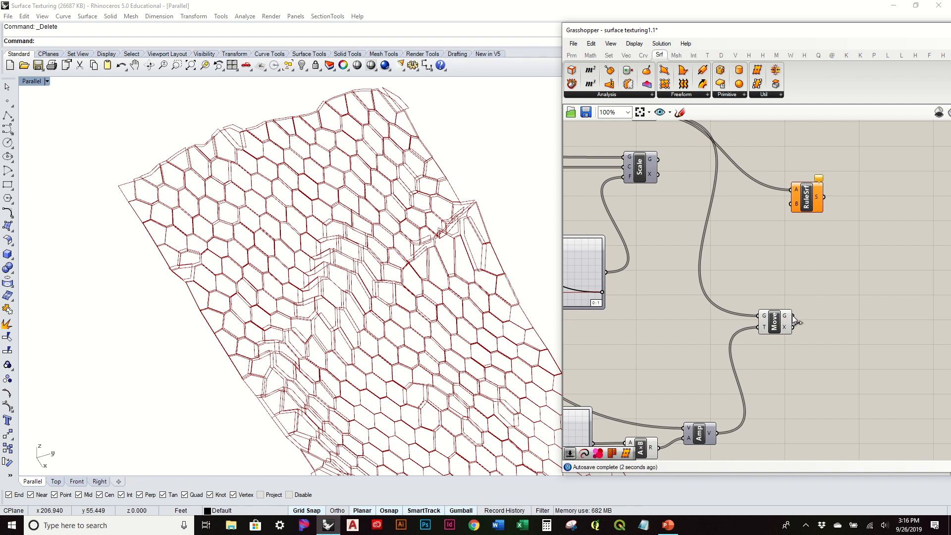
left_click_drag(782, 218, 819, 206)
left_click(906, 296)
right_click_drag(457, 267, 409, 275)
scroll(325, 216, "up", 4)
scroll(325, 215, "up", 5)
right_click_drag(325, 244, 431, 289)
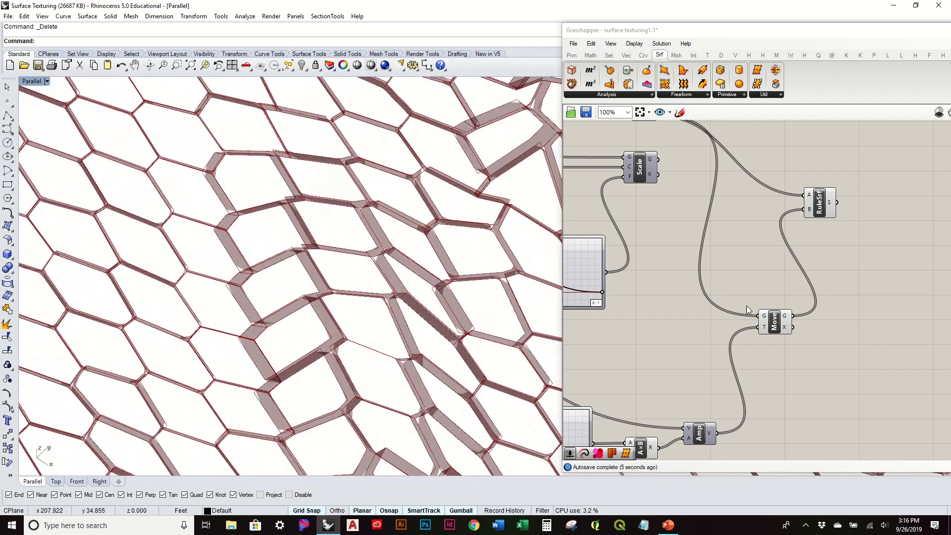
Turn the Ruled Surface component's preview off and on to compare the surfaces with the original and moved cell curves.
left_click(769, 318)
right_click(819, 208)
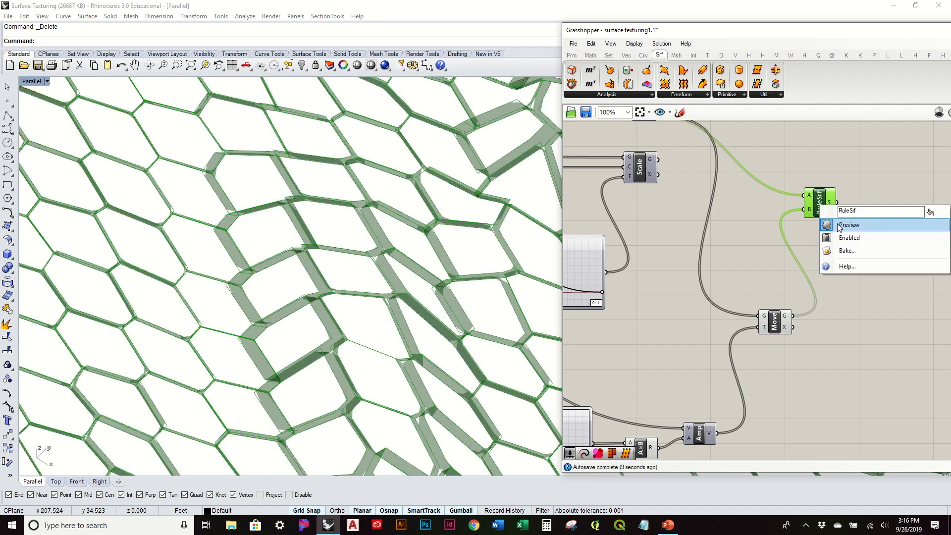
left_click(841, 225)
left_click(771, 325)
right_click_drag(431, 300, 415, 309)
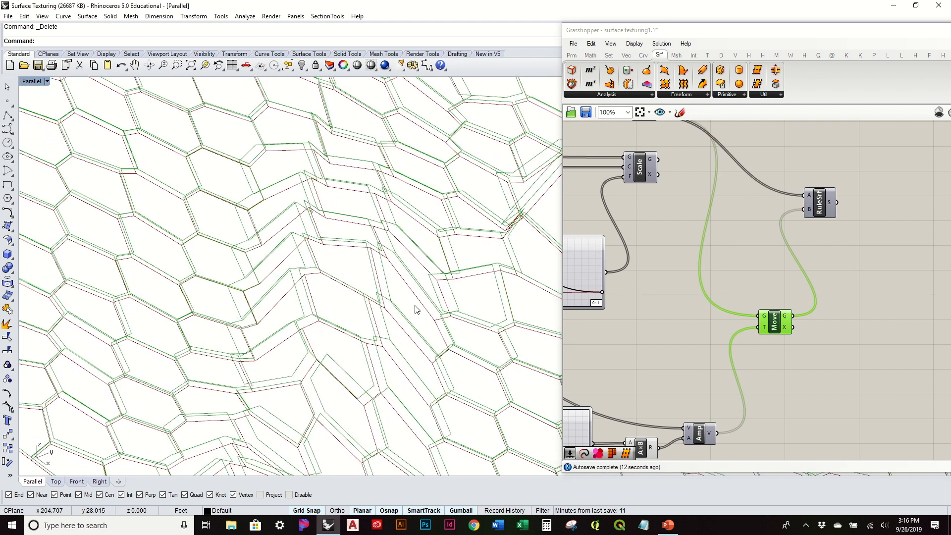
left_click(816, 217)
right_click(820, 206)
left_click(842, 224)
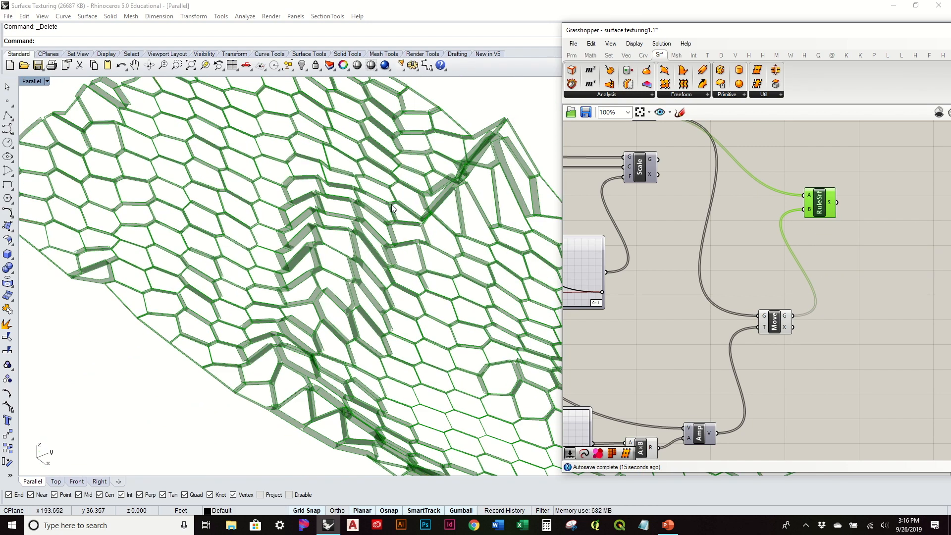
right_click_drag(392, 207, 422, 248)
Place a Fragment Patch component beside the Move component.
left_click(743, 257)
right_click_drag(826, 290, 768, 258)
left_click(725, 296)
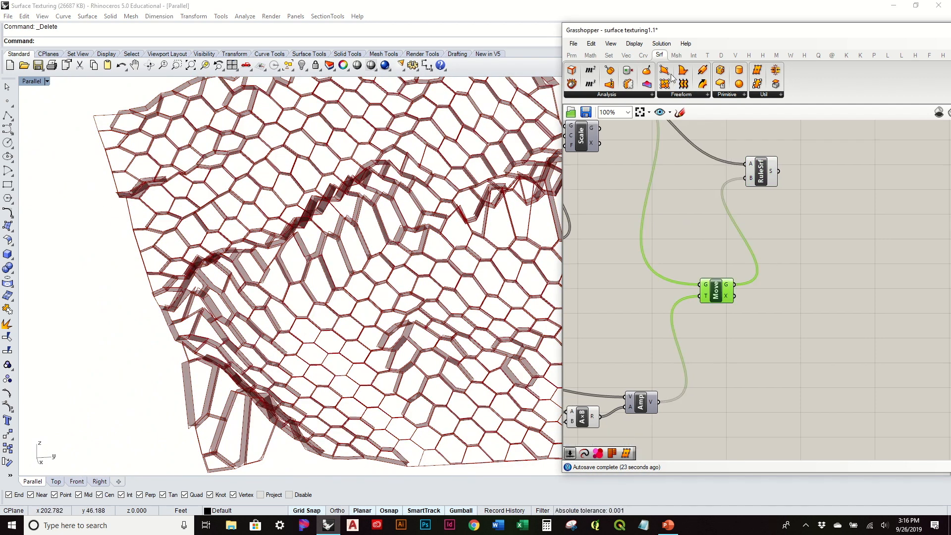
right_click_drag(439, 237, 258, 234)
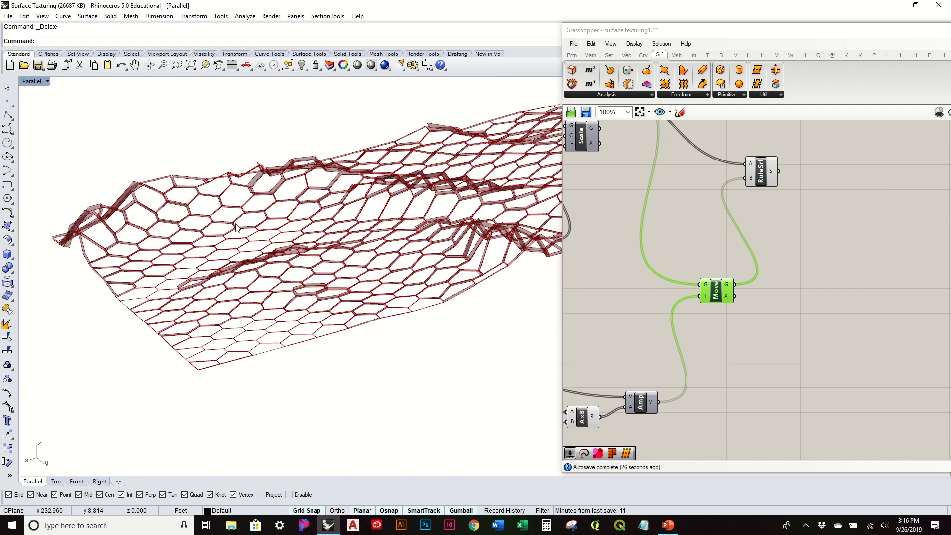
left_click(676, 95)
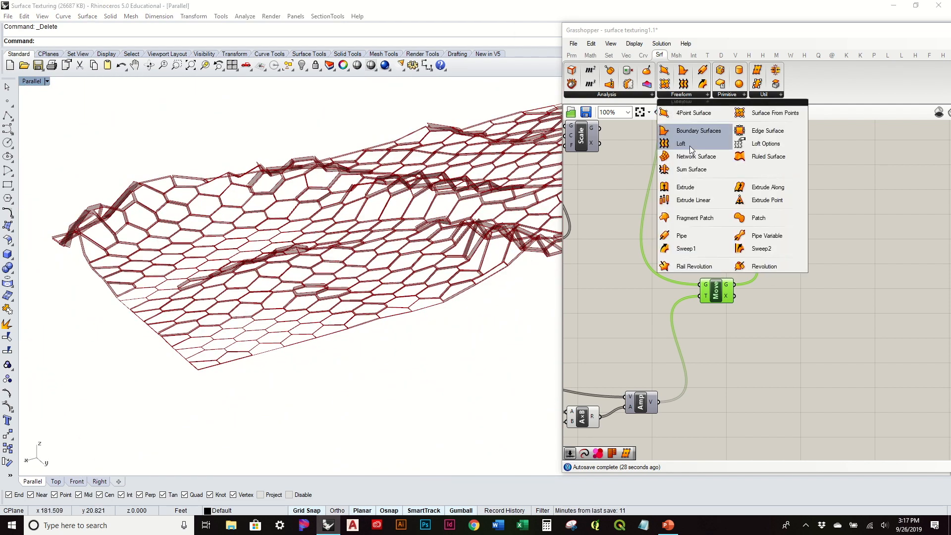
left_click(708, 221)
left_click(792, 310)
scroll(758, 289, "up", 1)
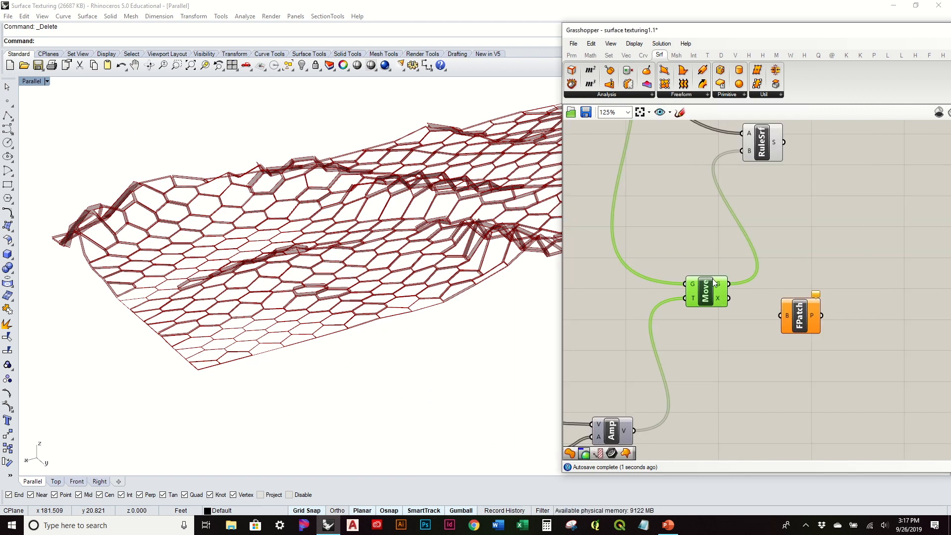
Connect the Move component's Geometry output to the Fragment Patch's Boundary input and inspect the capped cells.
left_click_drag(732, 287, 781, 315)
right_click_drag(314, 250, 435, 207)
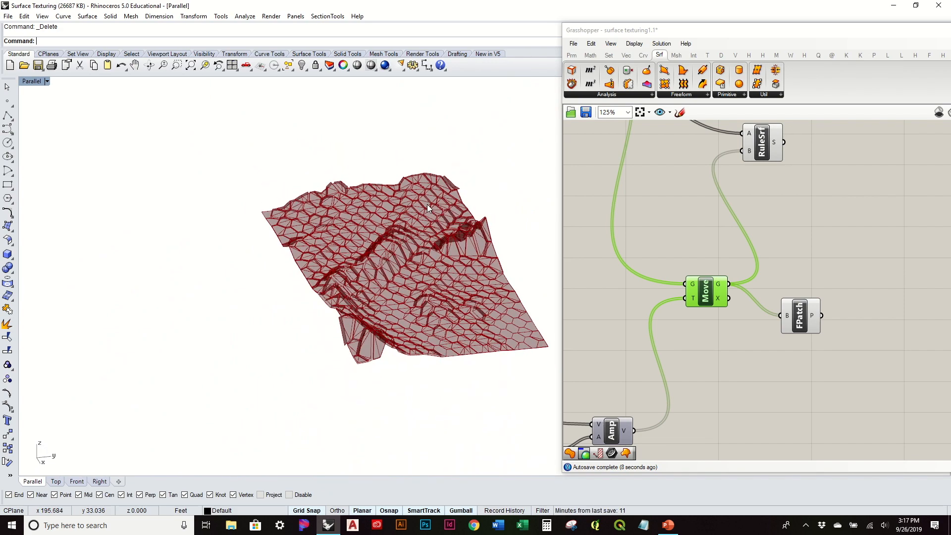
scroll(633, 208, "up", 1)
right_click_drag(422, 265, 411, 325)
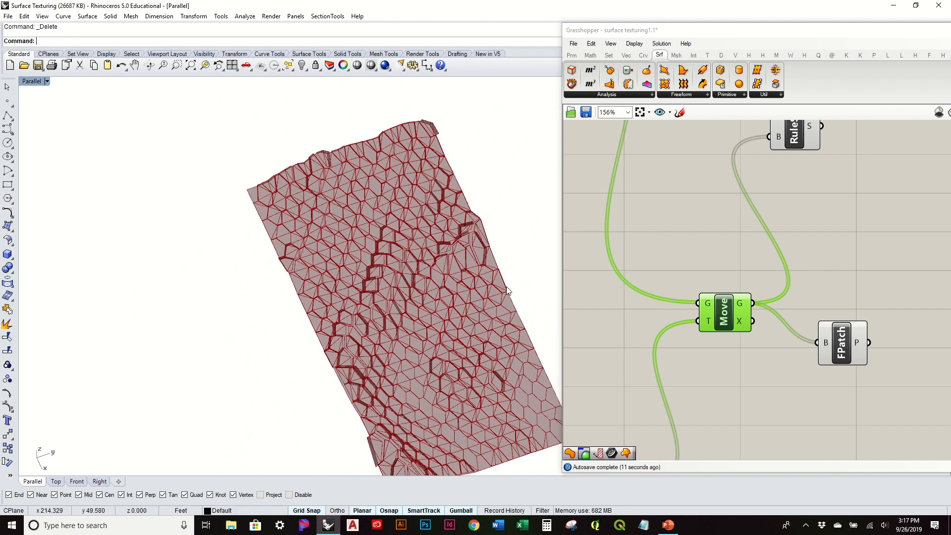
Set the multiplication factor slider feeding the amplitude to 3 and examine how the taller cells change across the terrain.
scroll(508, 291, "up", 9)
right_click_drag(482, 321, 456, 307)
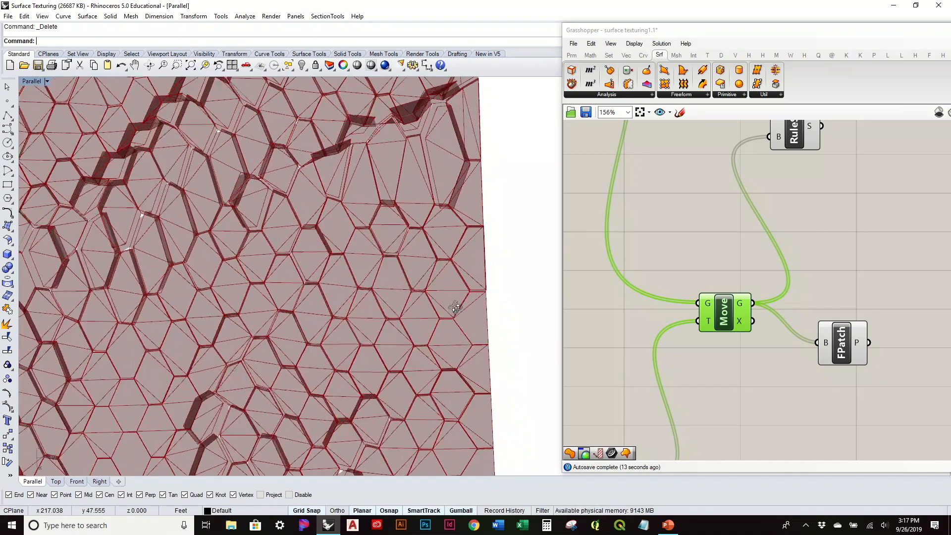
right_click_drag(301, 293, 352, 204)
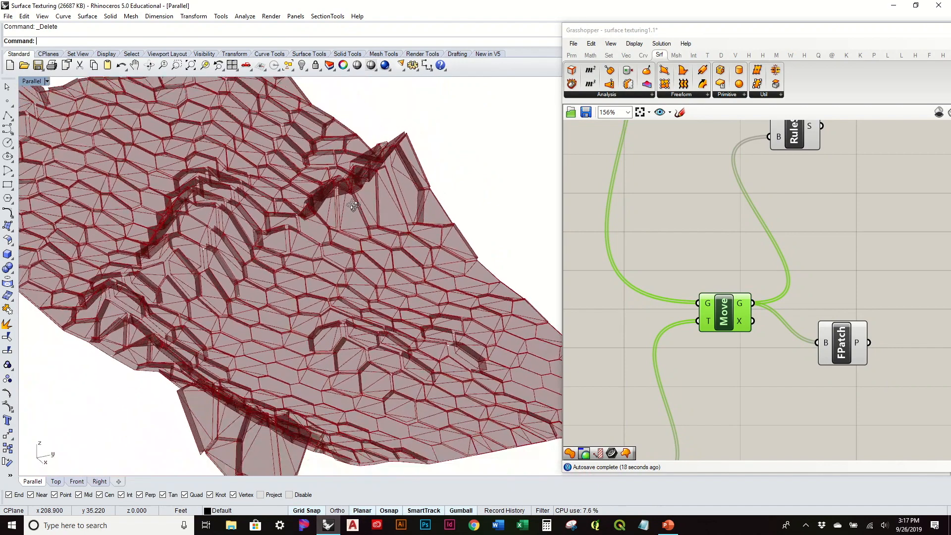
right_click_drag(705, 242, 768, 186)
scroll(701, 313, "down", 3)
right_click_drag(701, 313, 808, 208)
scroll(664, 305, "up", 3)
left_click_drag(667, 332, 688, 334)
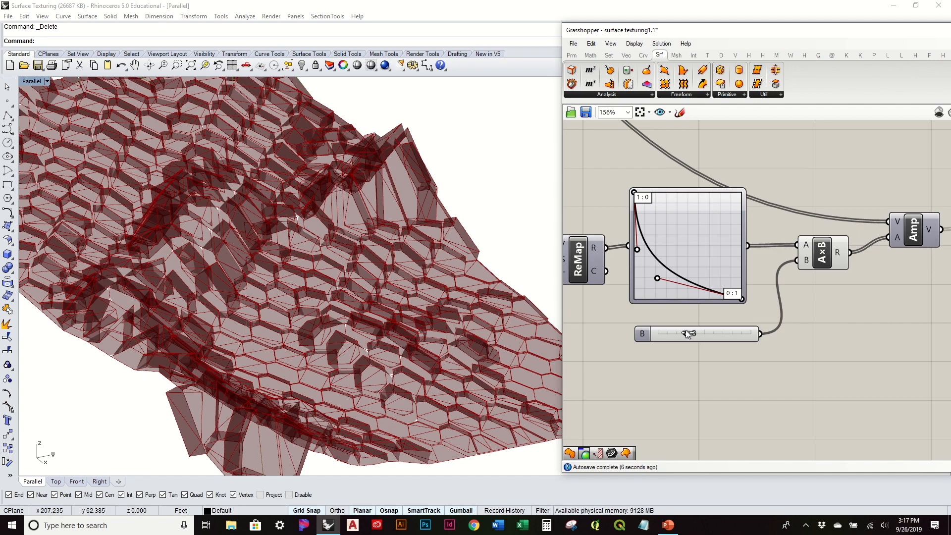
right_click_drag(403, 272, 246, 203)
scroll(770, 210, "down", 4)
Shift the Grasshopper window over and rearrange the Ruled Surface and Fragment Patch components beside the Move component.
left_click(823, 94)
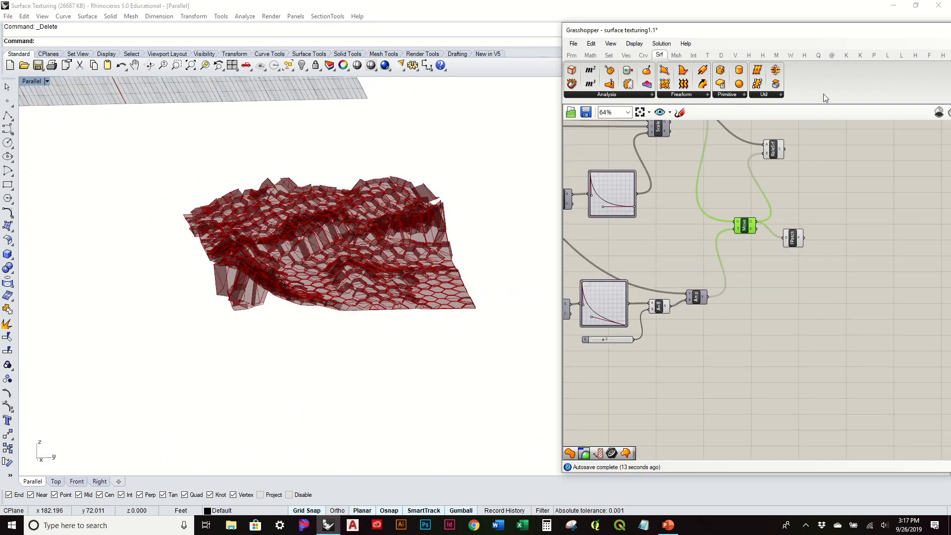
left_click_drag(770, 34, 666, 45)
left_click(727, 220)
right_click_drag(710, 179, 692, 293)
left_click_drag(651, 274, 677, 285)
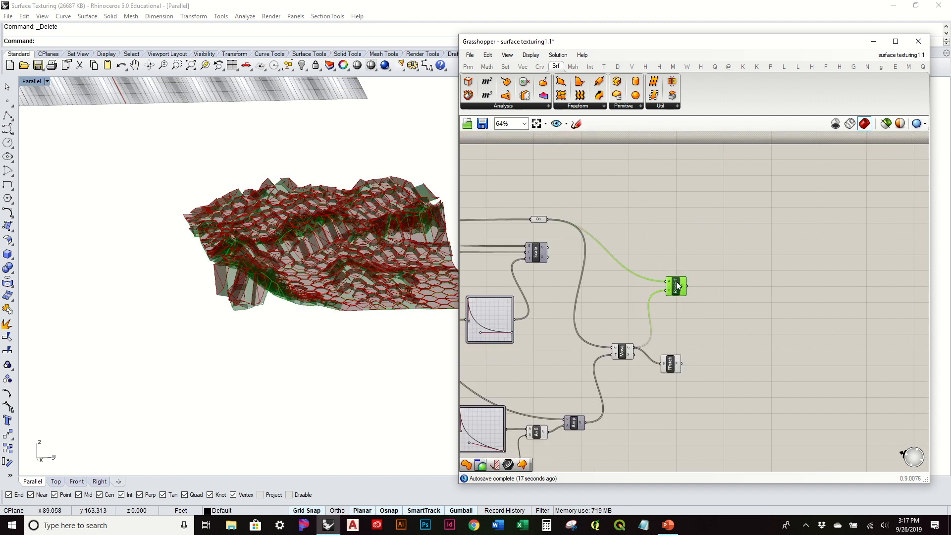
left_click_drag(671, 364, 672, 350)
Examine the cell walls and caps by selecting the Ruled Surface and the Fragment Patch component in turn.
left_click(679, 288)
right_click_drag(419, 253, 417, 316)
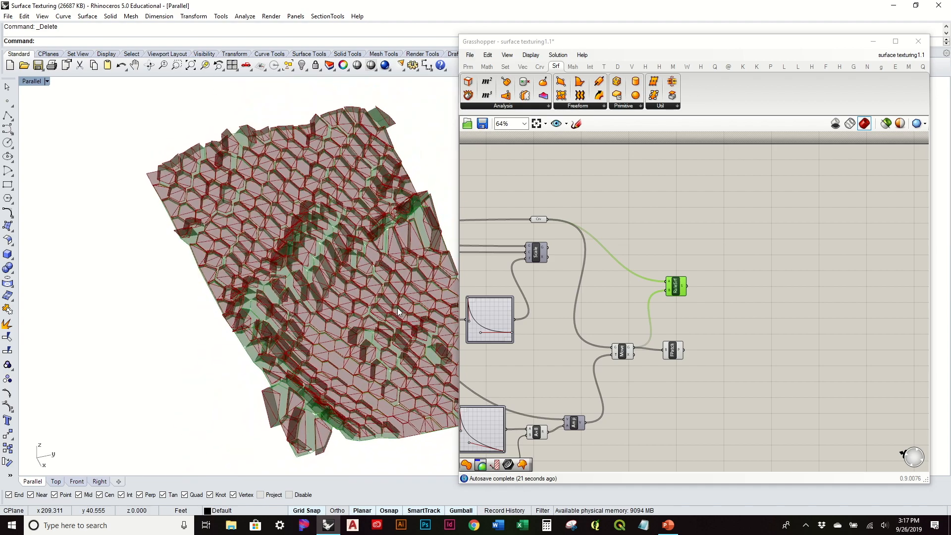
scroll(270, 299, "up", 8)
right_click_drag(270, 299, 221, 281)
left_click(680, 356)
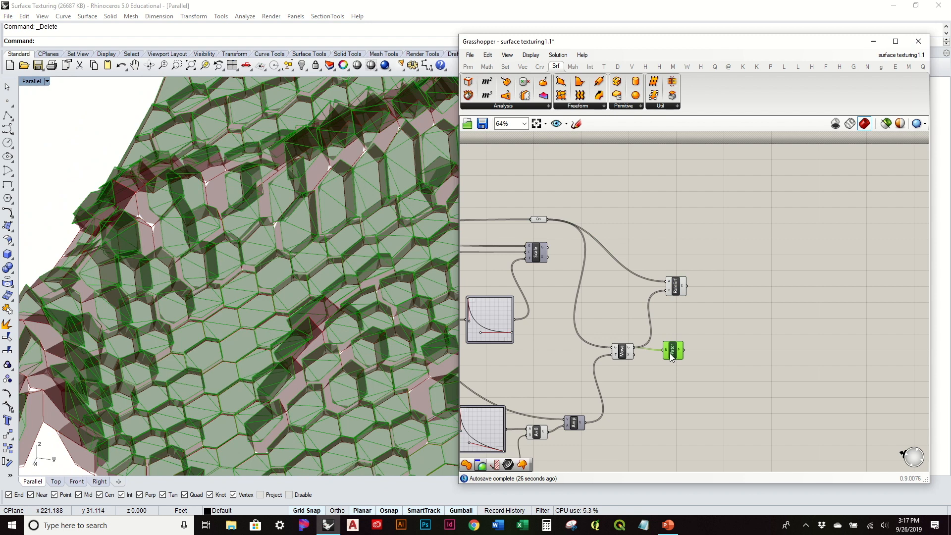
left_click(728, 336)
Select the Ruled Surface and Fragment Patch components and check the document's layer list.
left_click_drag(745, 389, 670, 258)
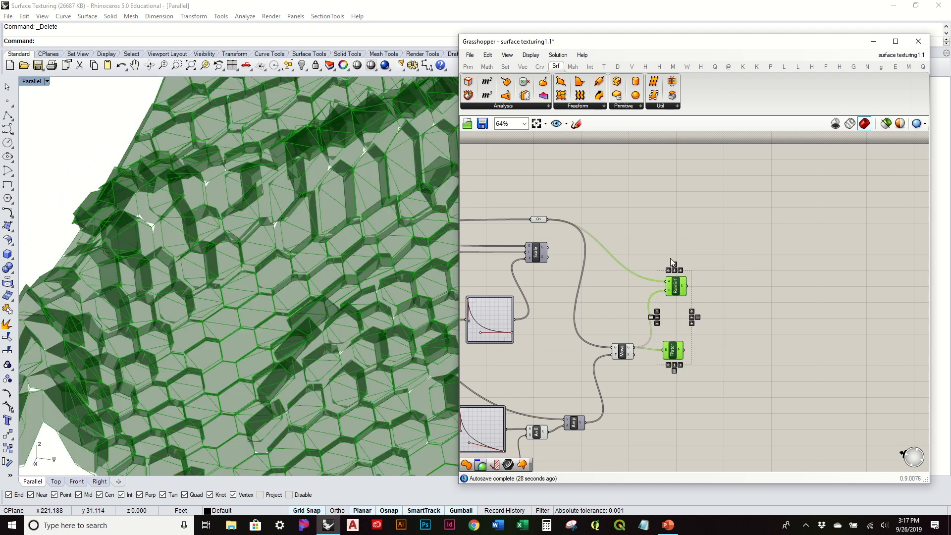
middle_click(670, 258)
mouse_move(826, 46)
left_mouse_down()
mouse_move(562, 40)
mouse_move(813, 45)
left_mouse_up()
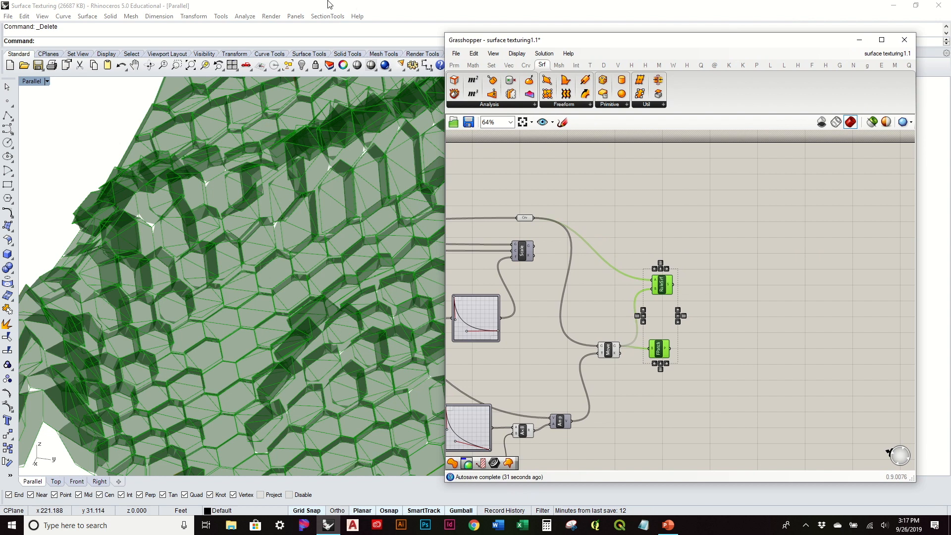
left_click(296, 17)
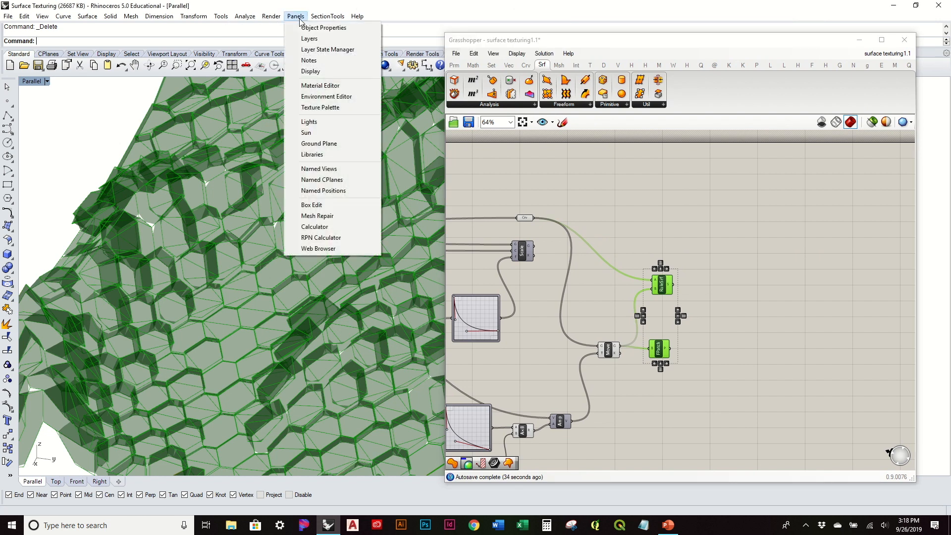
left_click(310, 36)
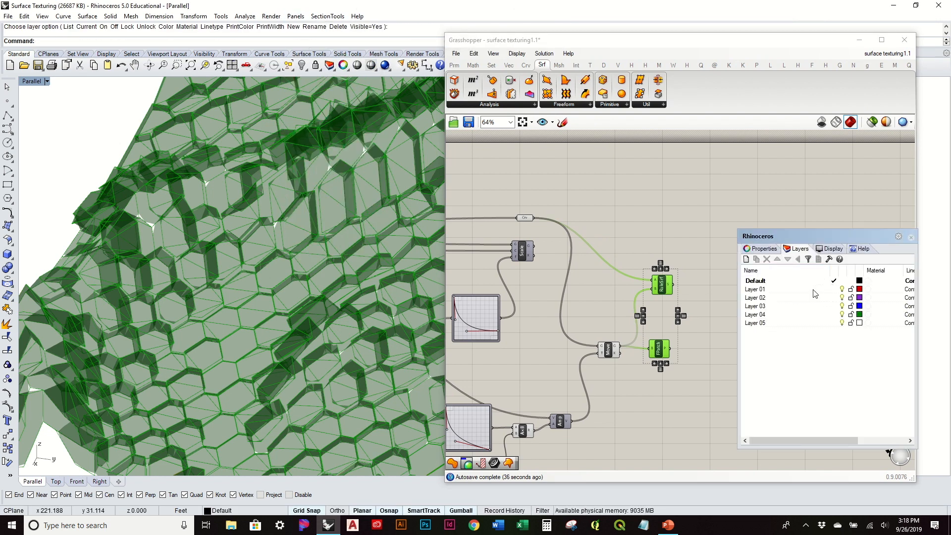
left_click(911, 237)
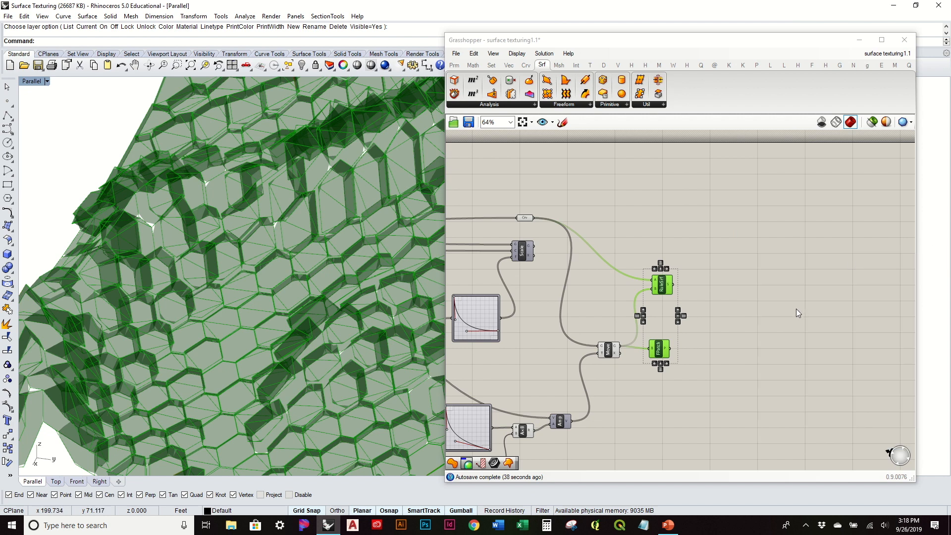
Bake the geometry of the Ruled Surface and Fragment Patch components.
left_click_drag(748, 393, 649, 271)
middle_click(654, 272)
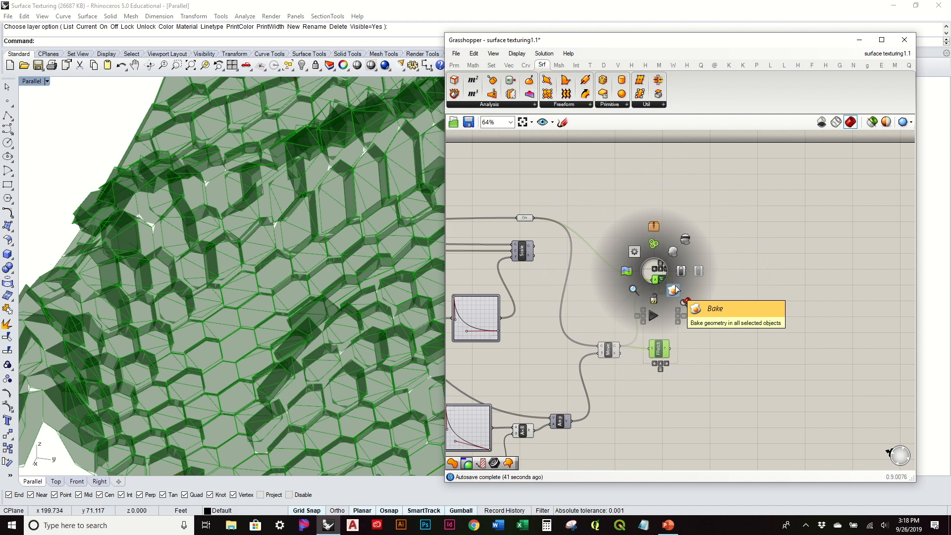
left_click(675, 289)
Disable the preview of the Crv parameter and the Scale, Move, Ruled Surface and Fragment Patch components.
left_click_drag(727, 406, 525, 181)
middle_click(525, 181)
left_click(560, 157)
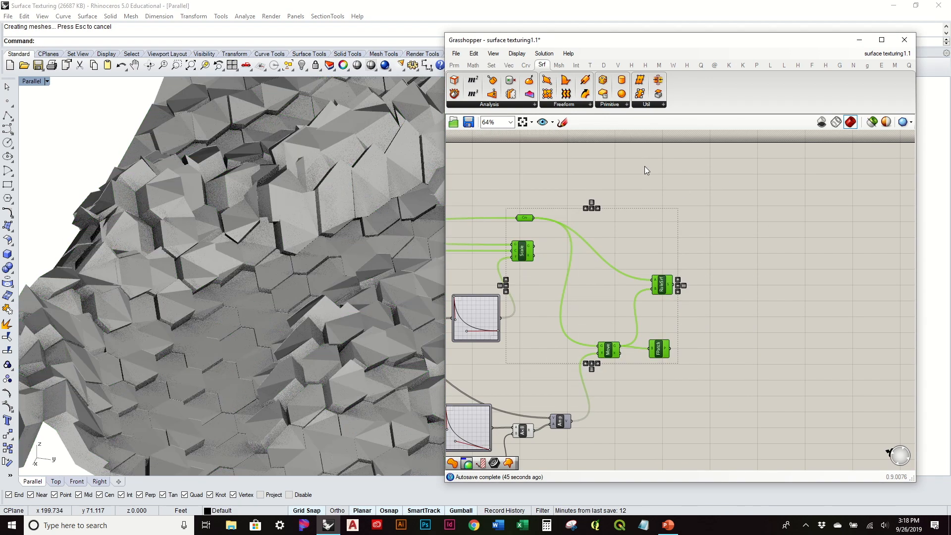
left_click(645, 167)
Minimize Grasshopper and examine the baked hexagonal texture from several angles.
left_click(859, 39)
mouse_move(587, 289)
right_mouse_down()
mouse_move(648, 266)
mouse_move(668, 239)
mouse_move(414, 337)
mouse_move(258, 274)
mouse_move(224, 278)
mouse_move(300, 363)
mouse_move(604, 260)
mouse_move(597, 297)
right_mouse_up()
scroll(299, 364, "up", 4)
right_click_drag(299, 364, 558, 231)
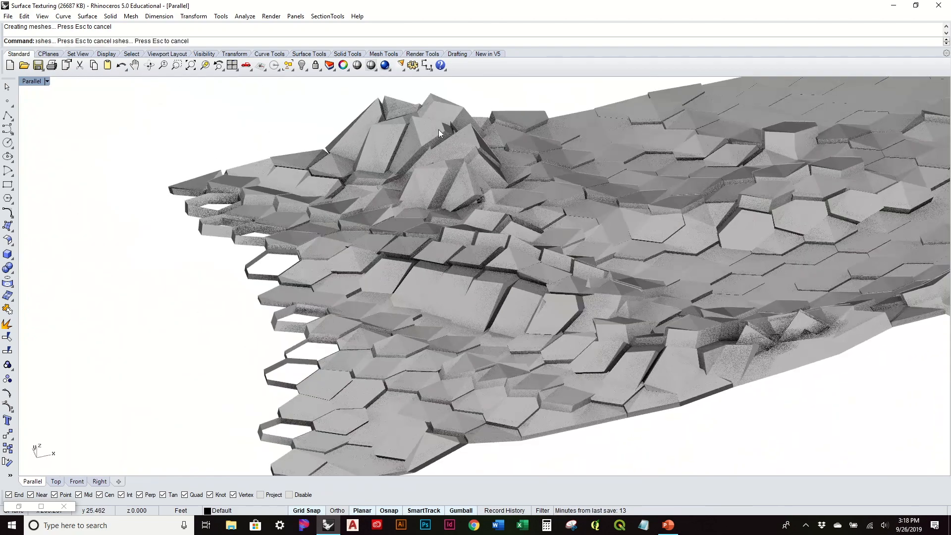
scroll(436, 120, "up", 5)
left_click(327, 194)
right_click_drag(389, 185, 451, 263)
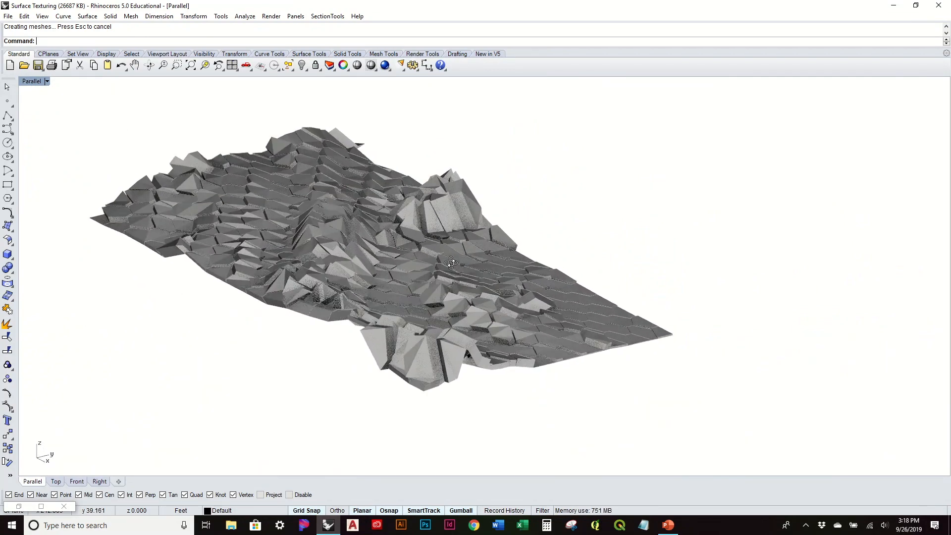
Delete all the baked geometry from the Rhino model.
left_click_drag(752, 433, 162, 212)
left_click_drag(53, 126, 53, 119)
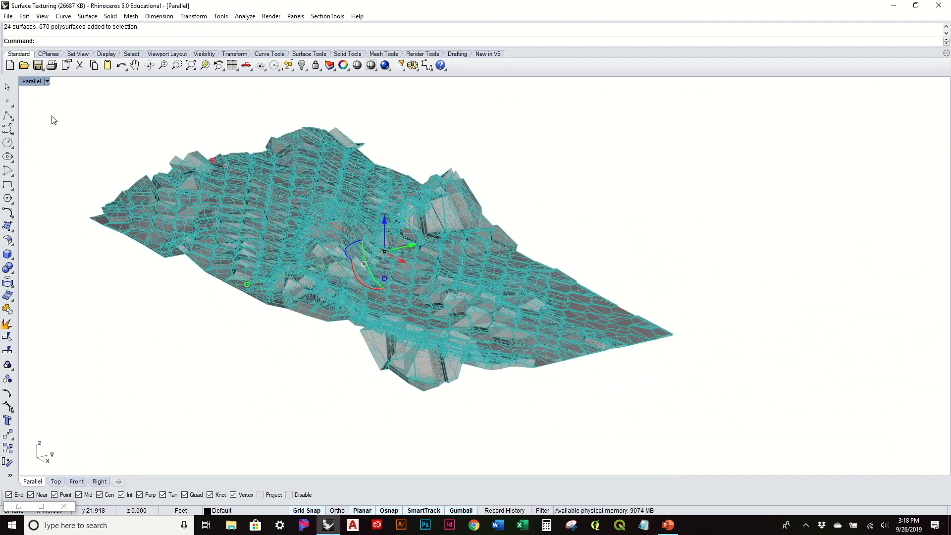
key("Delete")
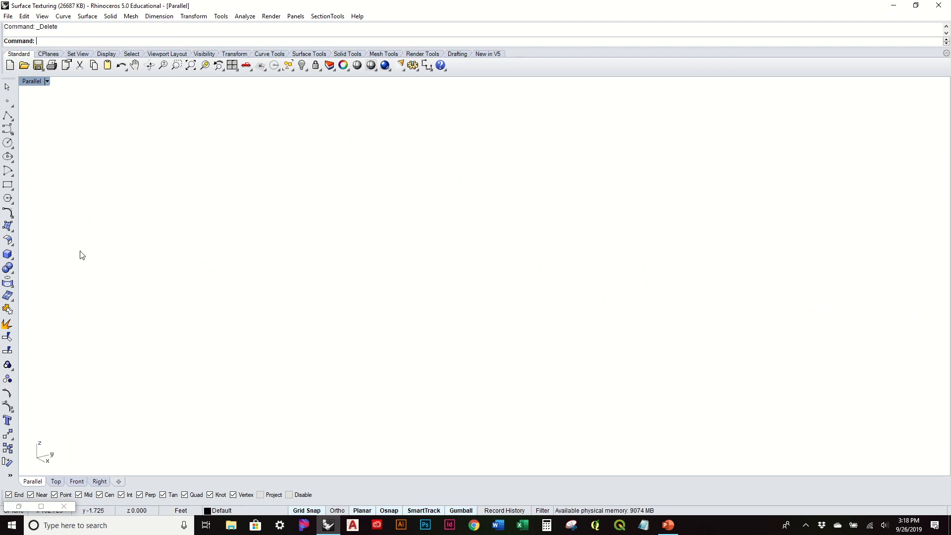
Restore Grasshopper and delete the Move, Ruled Surface and Fragment Patch components.
left_click(19, 506)
scroll(657, 287, "up", 3)
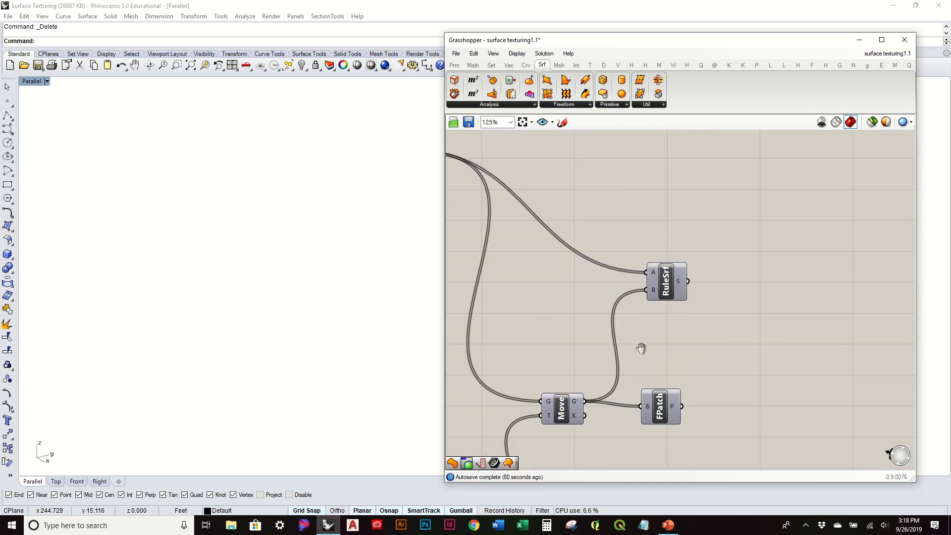
scroll(778, 316, "down", 2)
left_click_drag(823, 366, 720, 215)
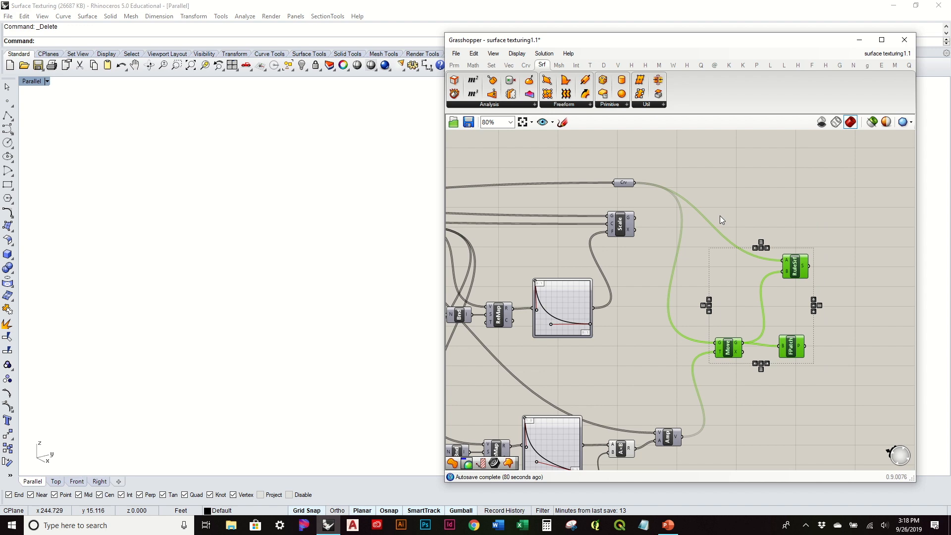
key("Delete")
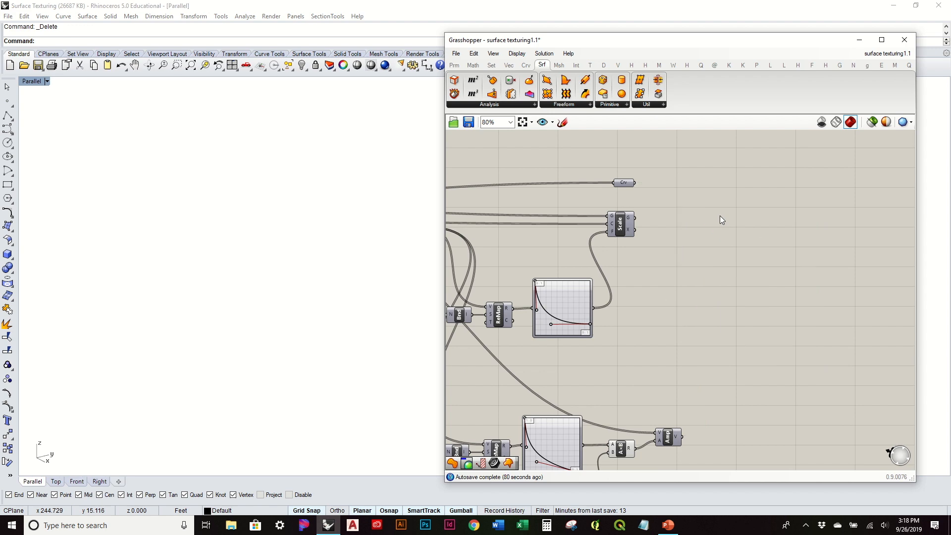
Turn on the Crv parameter's preview and inspect the original hexagonal cell outlines on the terrain.
right_click(628, 184)
left_click(653, 206)
right_click_drag(317, 273, 280, 283)
left_click(745, 306)
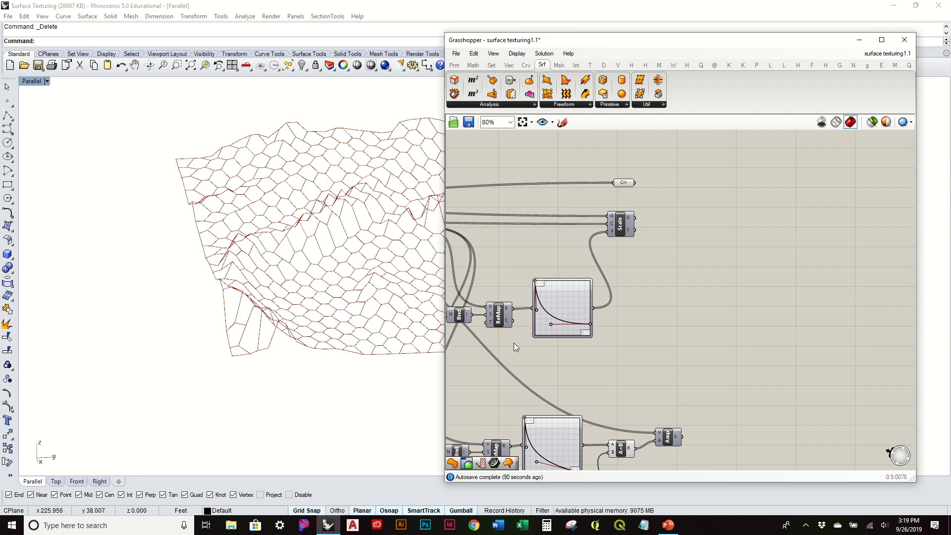
right_click_drag(296, 304, 200, 308)
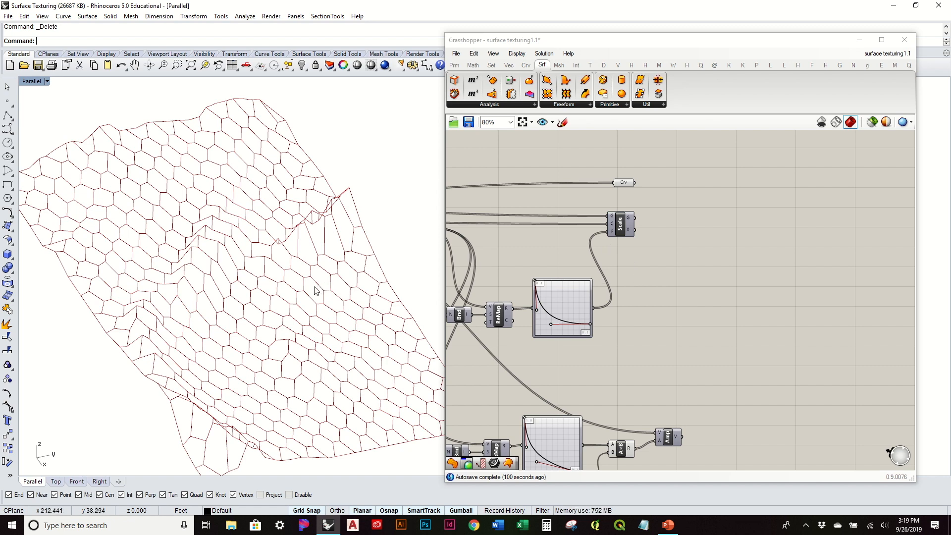
mouse_move(276, 353)
right_mouse_down()
mouse_move(289, 303)
mouse_move(268, 338)
right_mouse_up()
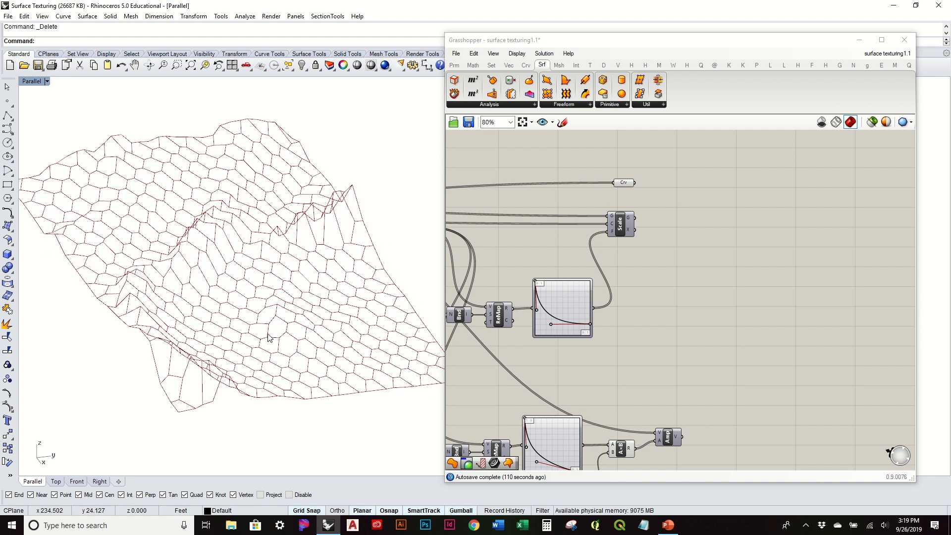
scroll(281, 274, "up", 4)
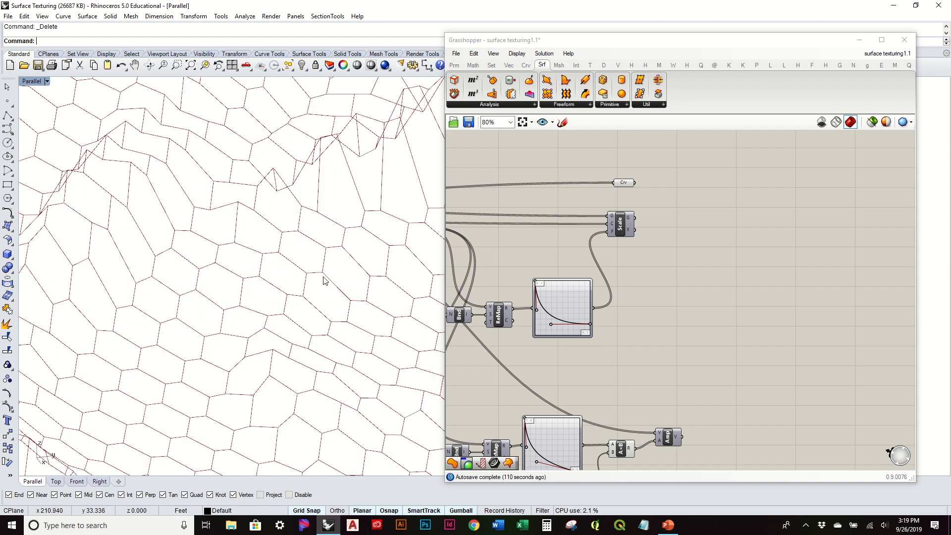
Move the Crv parameter farther along the canvas, past the Scale component.
right_click_drag(632, 304, 605, 304)
left_click(600, 183)
left_click_drag(602, 184, 661, 190)
left_click(679, 238)
right_click_drag(631, 261, 610, 217)
Place a Patch component in the empty canvas area beyond the Scale component and the Crv parameter.
left_click(619, 398)
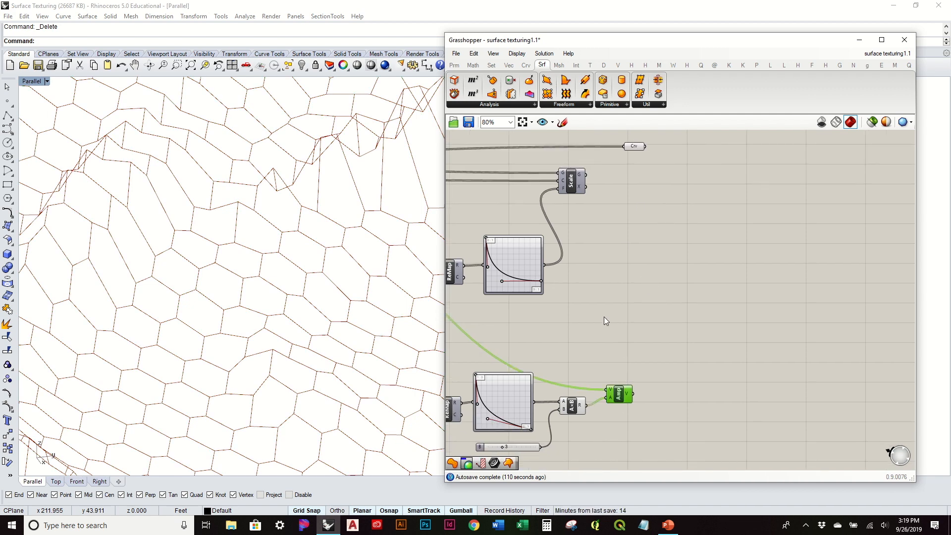
scroll(697, 310, "down", 2)
left_click(697, 310)
scroll(614, 274, "down", 2)
right_click_drag(613, 275, 654, 265)
scroll(814, 302, "up", 3)
scroll(763, 217, "down", 2)
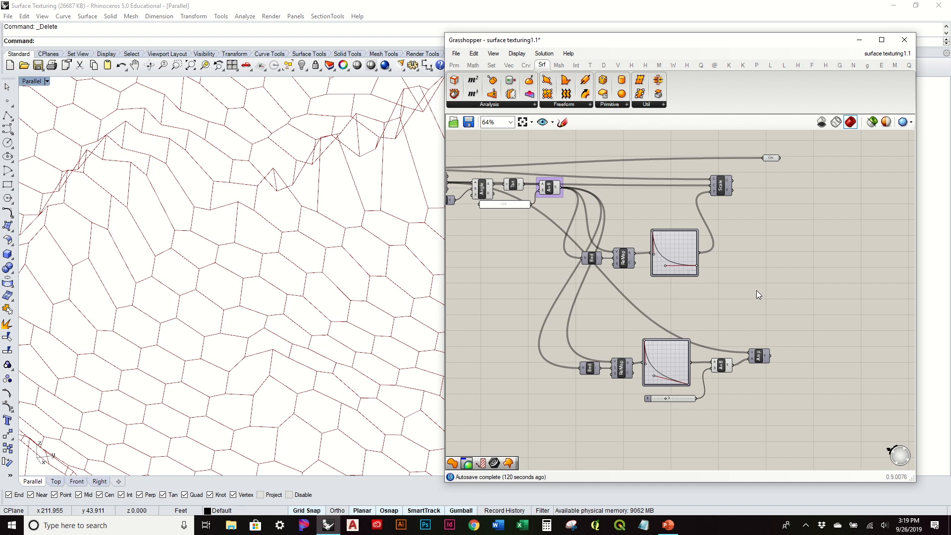
left_click(586, 106)
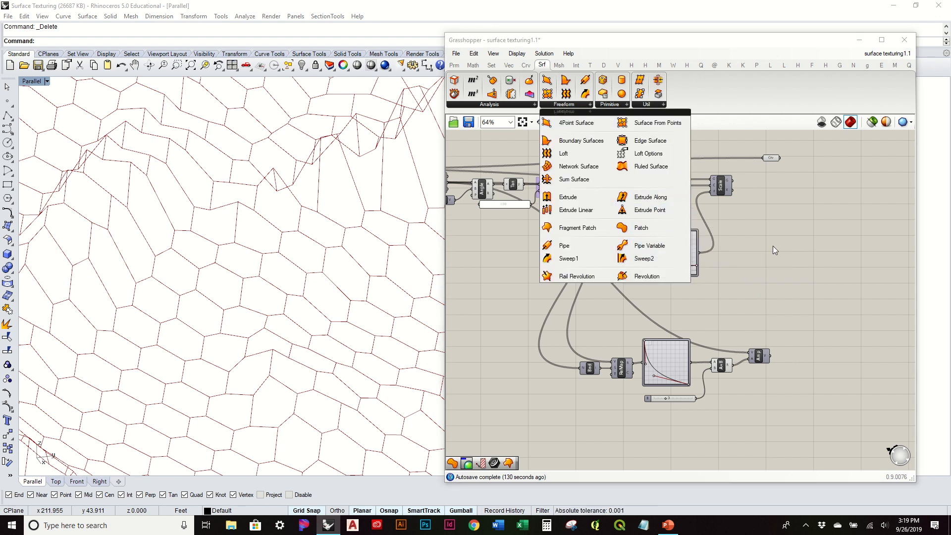
left_click(655, 232)
left_click(846, 268)
Check the Patch component's inputs and move the Crv parameter level with the Scale component's Geometry output.
scroll(847, 270, "up", 4)
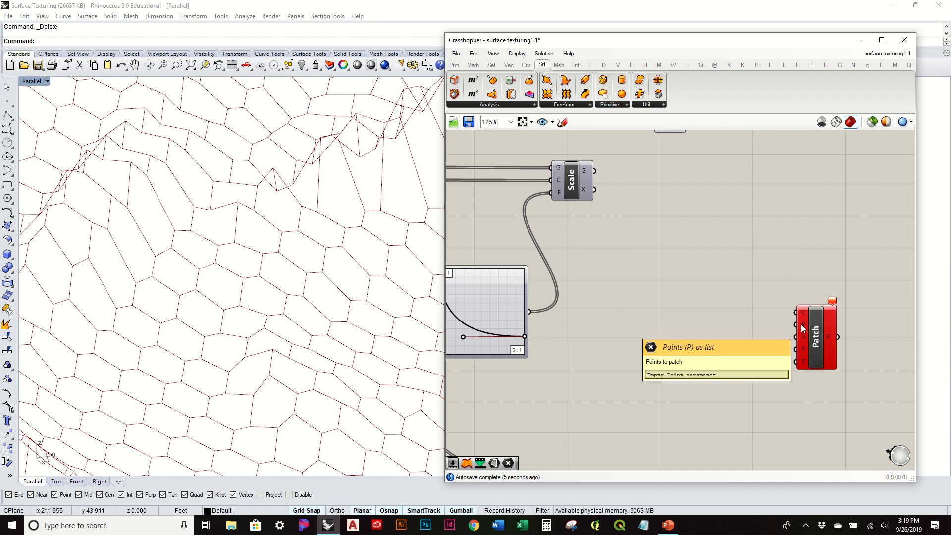
scroll(801, 324, "down", 3)
left_click_drag(721, 198, 720, 227)
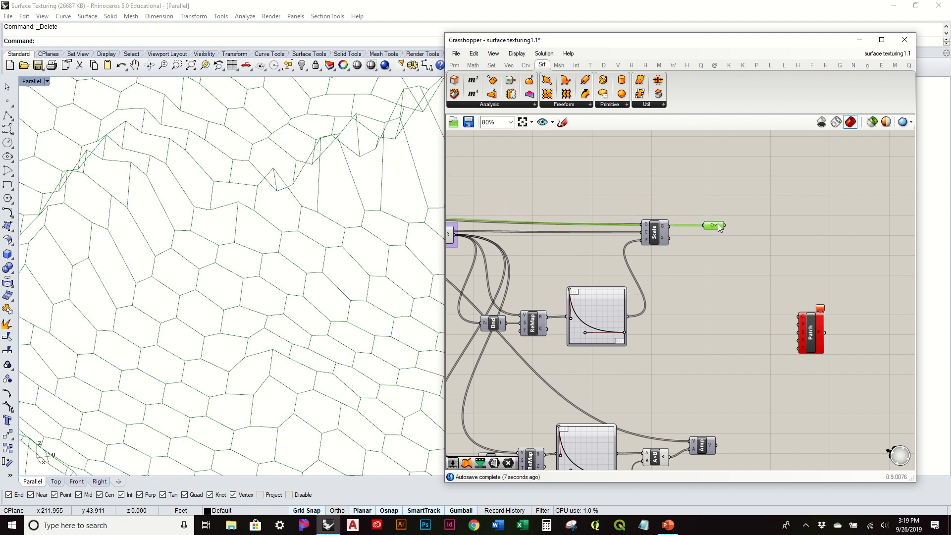
left_click(721, 288)
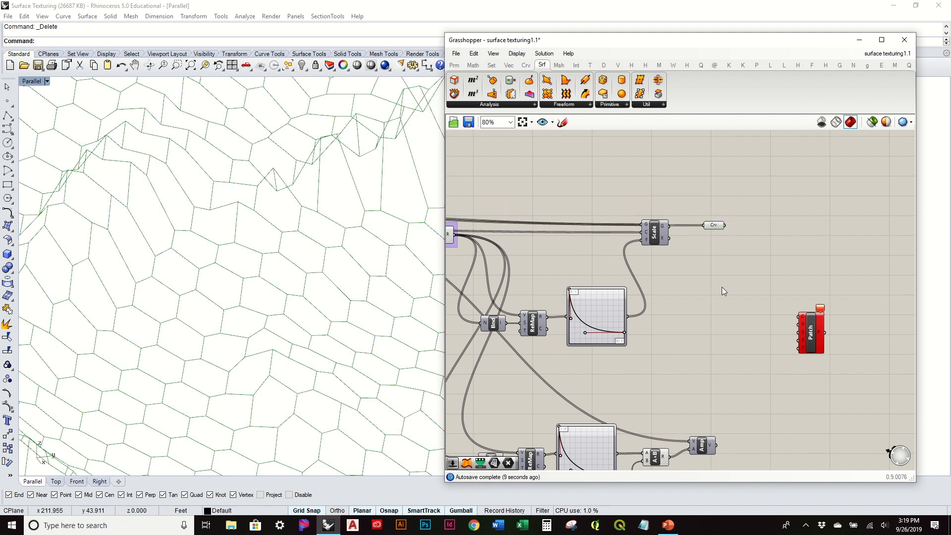
Add a Point parameter, connect the Hexagon Cells' Centers output to it, and position it closer to the Patch component.
right_click_drag(334, 320, 335, 273)
right_click_drag(760, 282, 850, 265)
right_click_drag(486, 251, 728, 294)
right_click_drag(483, 251, 574, 238)
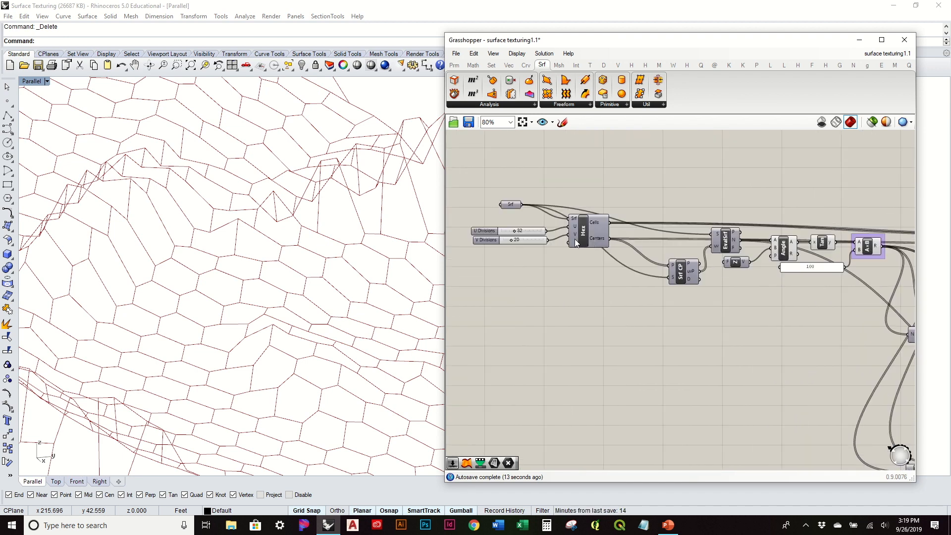
left_click(454, 64)
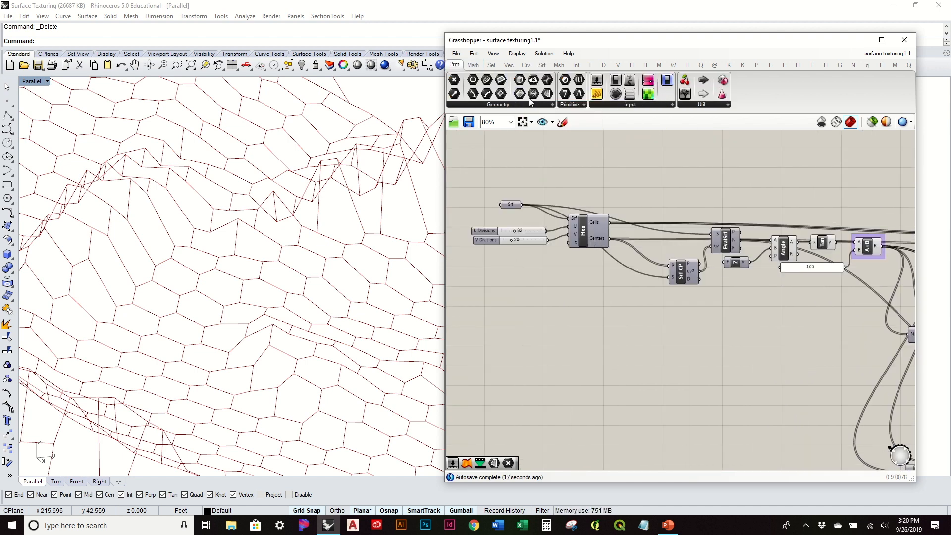
left_click_drag(453, 80, 649, 147)
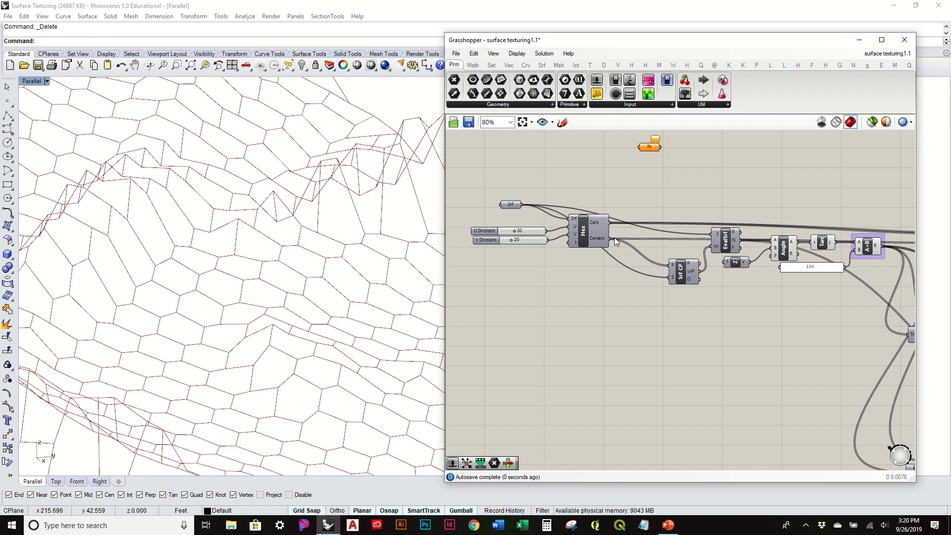
left_click_drag(611, 239, 829, 322)
right_click_drag(830, 322, 481, 298)
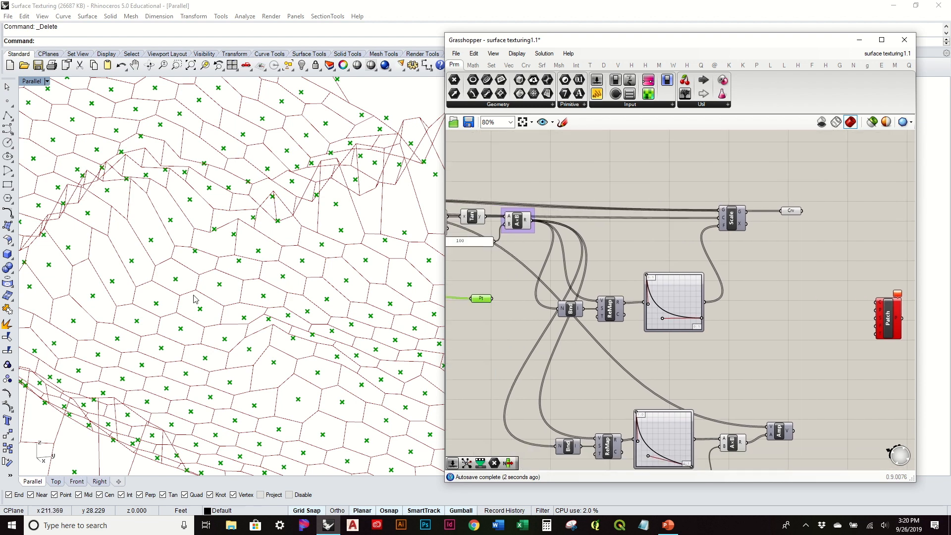
Move the Point parameter farther along the canvas and place it just above the Amplitude component.
left_click_drag(489, 299, 809, 306)
left_click(727, 337)
right_click_drag(748, 335, 635, 257)
left_click_drag(688, 229, 676, 293)
Add a Move component, connecting the Point parameter to its Geometry input and the Amplitude vector to its Motion input.
double_click(690, 320)
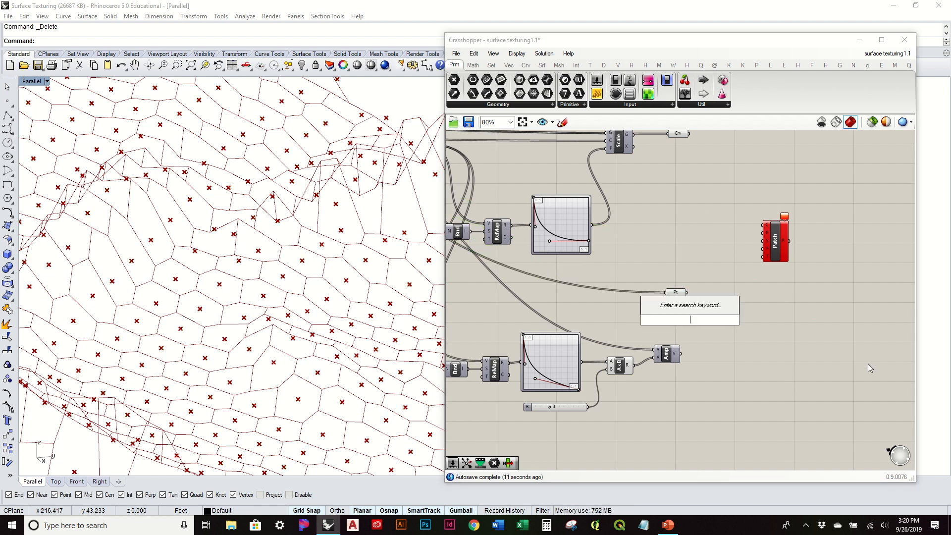
type("move")
key("Return")
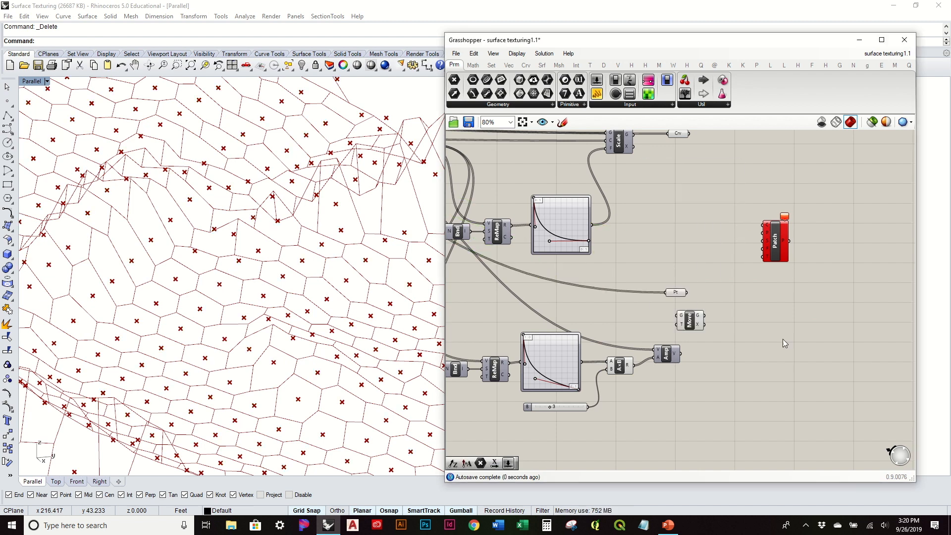
left_click_drag(681, 303, 732, 311)
left_click_drag(681, 354, 720, 316)
Set the slider feeding the B input of the lower multiplication to 1 and check the moved points on the terrain.
right_click_drag(275, 391, 310, 389)
left_click_drag(551, 406, 542, 420)
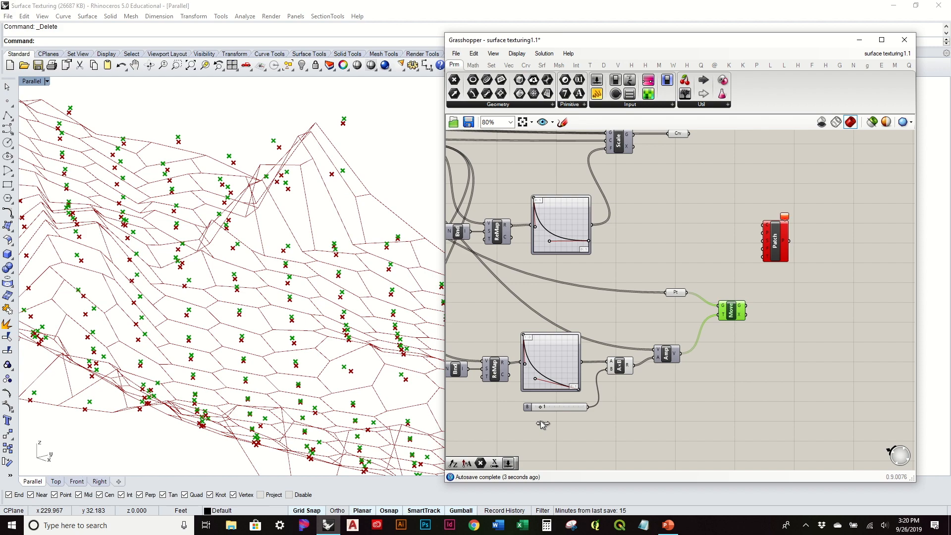
right_click_drag(381, 389, 323, 385)
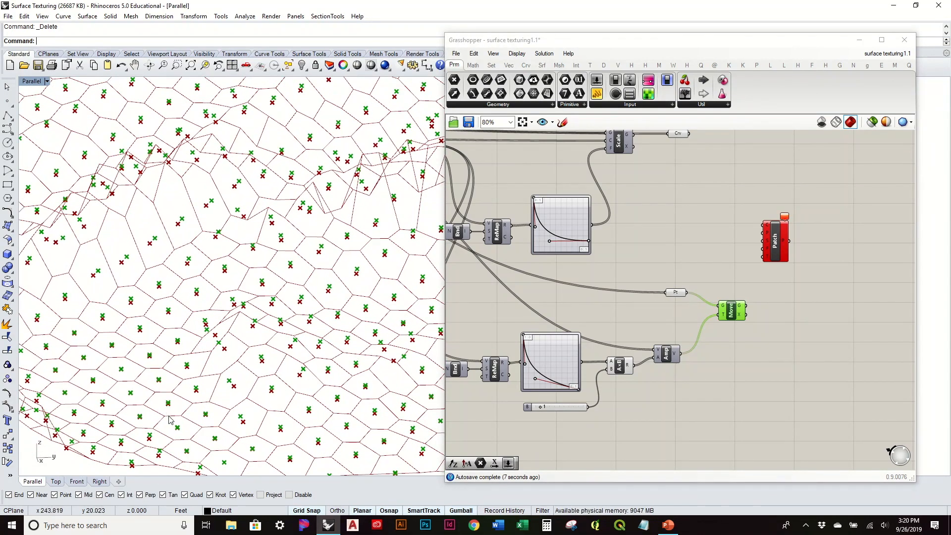
scroll(179, 421, "up", 8)
right_click_drag(185, 417, 184, 415)
scroll(577, 384, "up", 4)
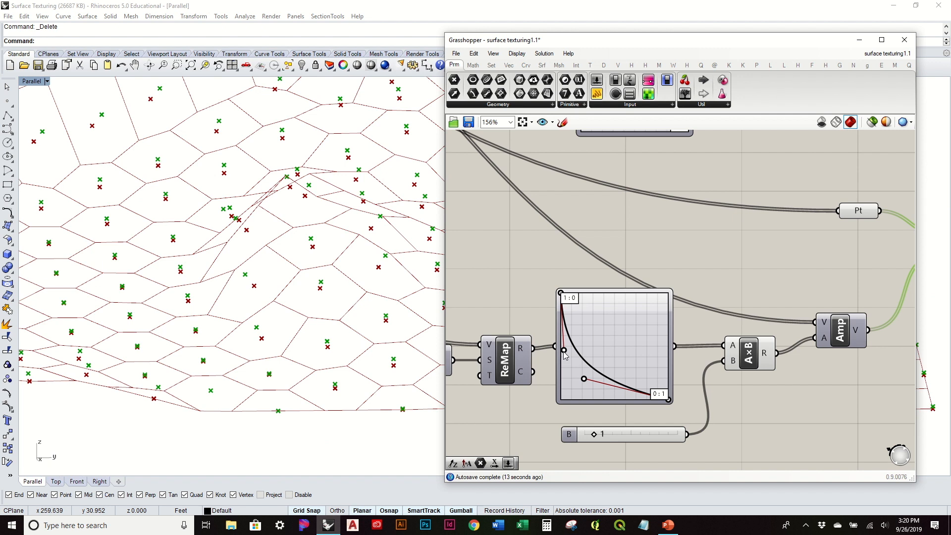
Reshape the lower graph mapper's Bezier curve into a steep initial fall that flattens toward zero, adjusting both control handles.
left_click_drag(565, 355, 651, 420)
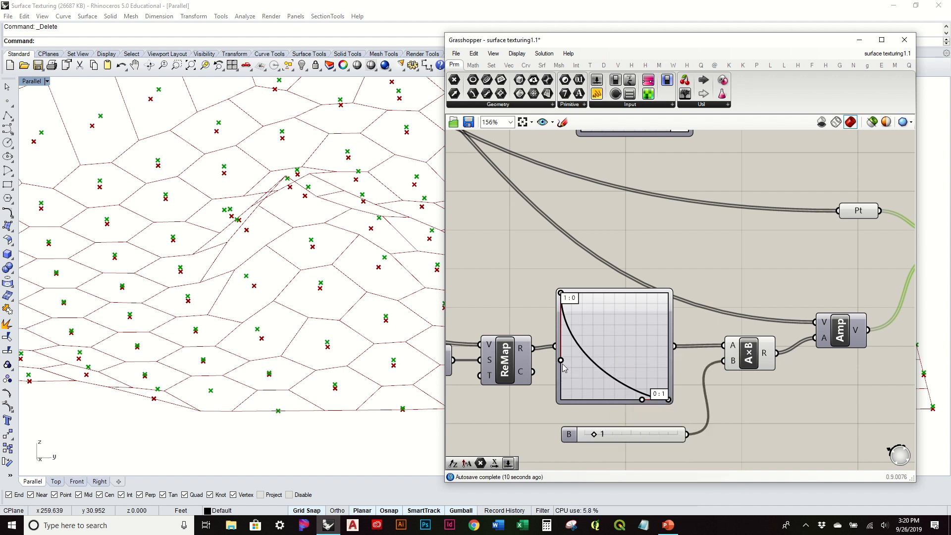
left_click_drag(561, 361, 608, 358)
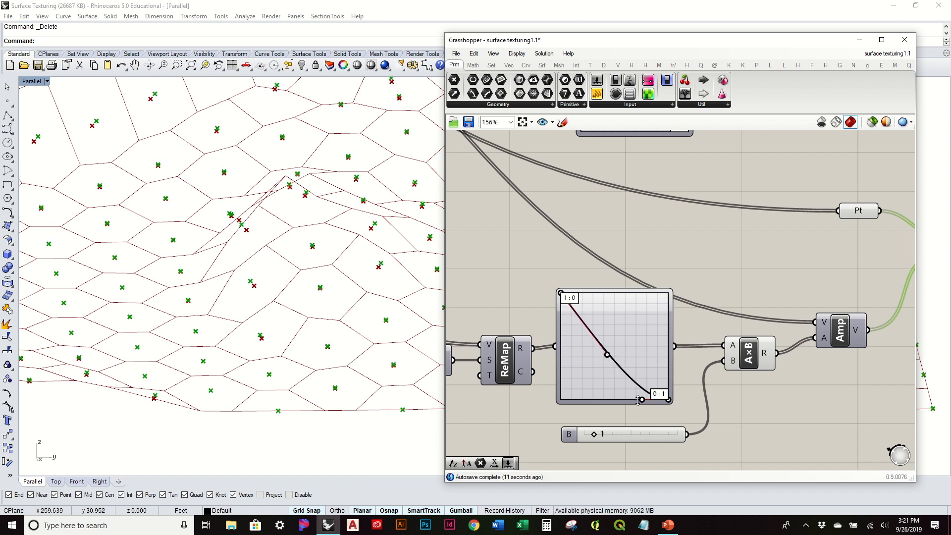
left_click_drag(626, 403, 582, 414)
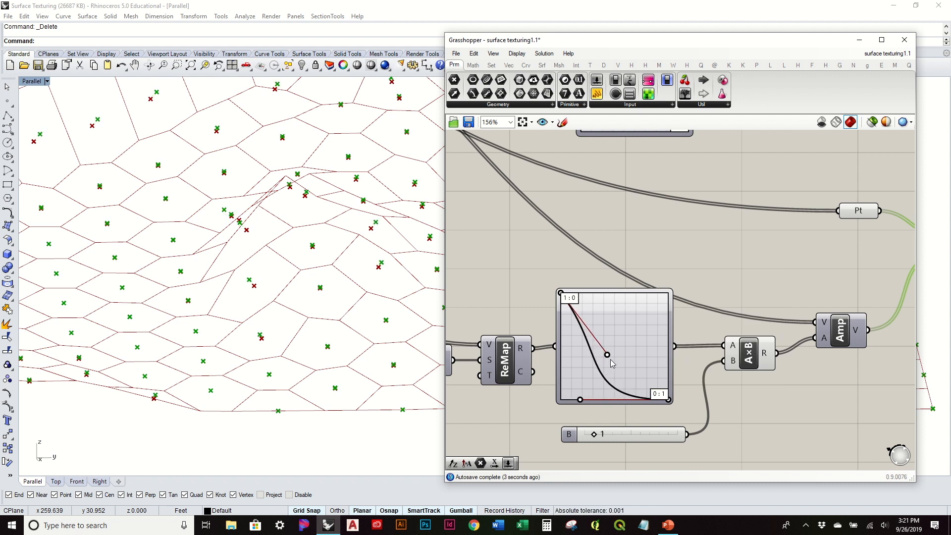
left_click_drag(601, 357, 591, 356)
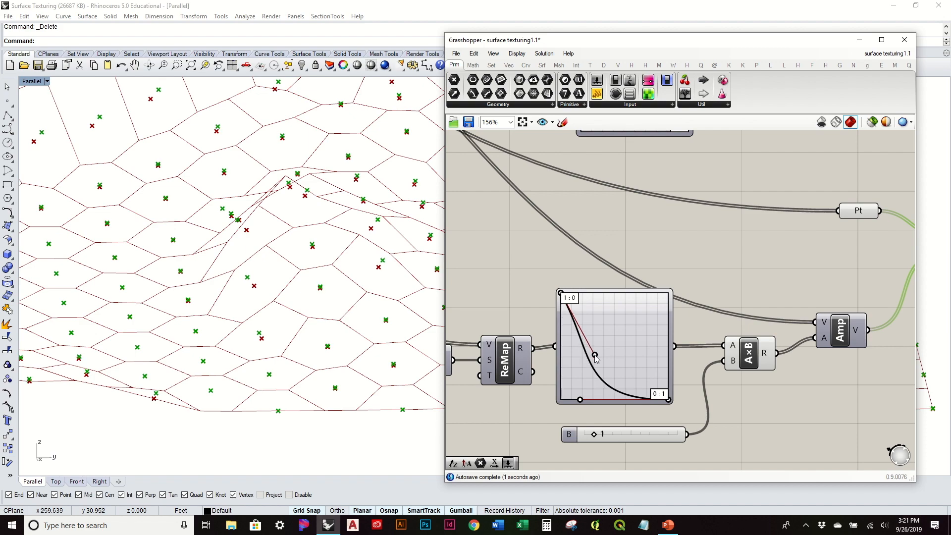
right_click_drag(238, 347, 264, 243)
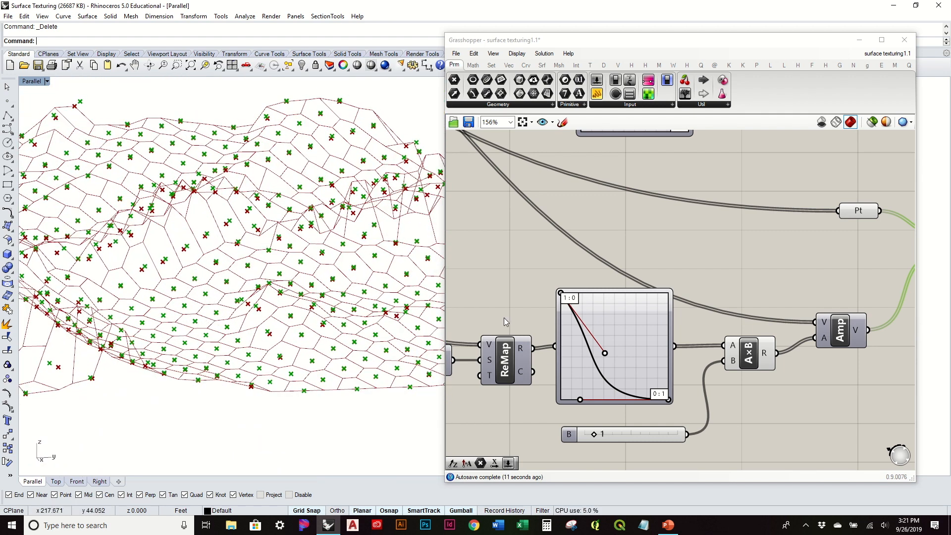
left_click_drag(603, 353, 570, 360)
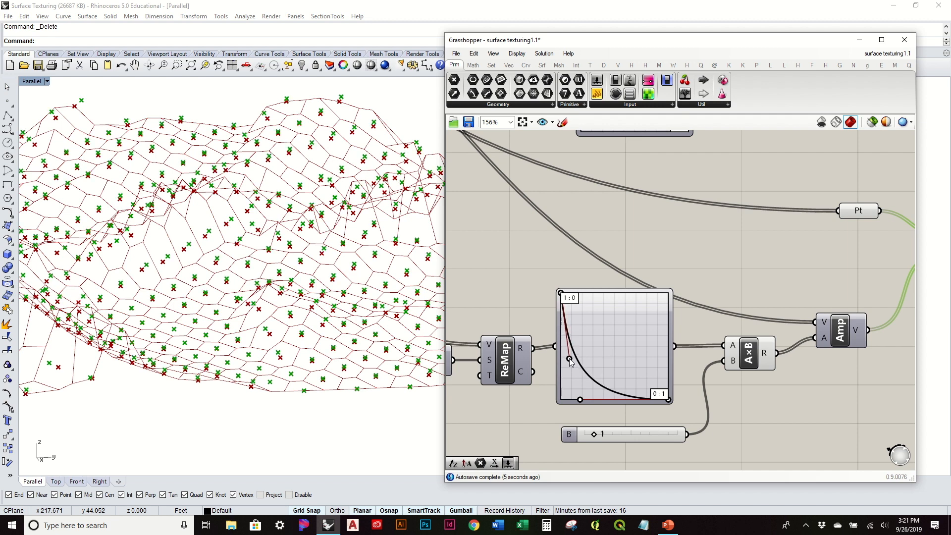
Set the multiplication's B slider to 2 and compare the moved points with the cell centers from several angles.
right_click_drag(218, 317, 349, 352)
left_click_drag(594, 437, 603, 437)
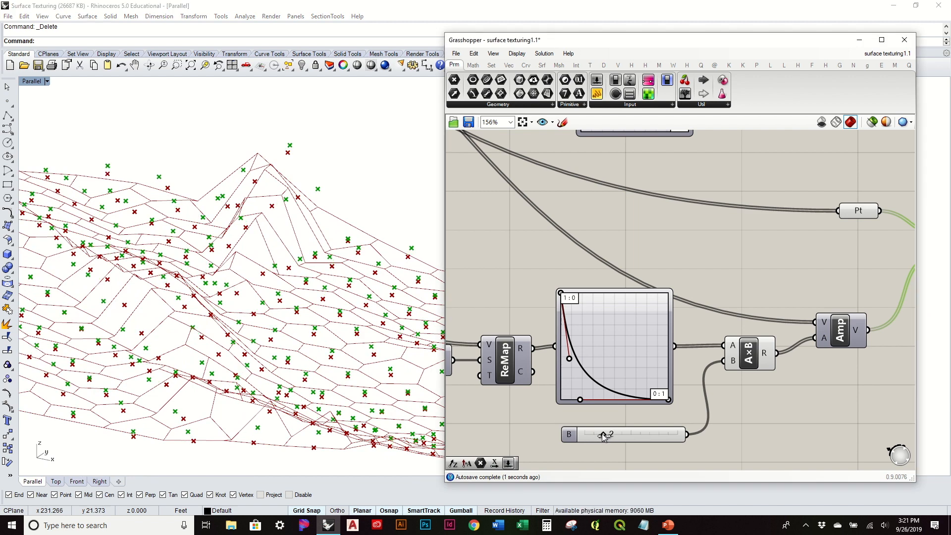
right_click_drag(354, 365, 247, 320)
Align the Point parameter with the Move component's Geometry input and turn off the parameter's preview.
left_click(660, 224)
scroll(661, 224, "down", 2)
right_click_drag(818, 211, 608, 272)
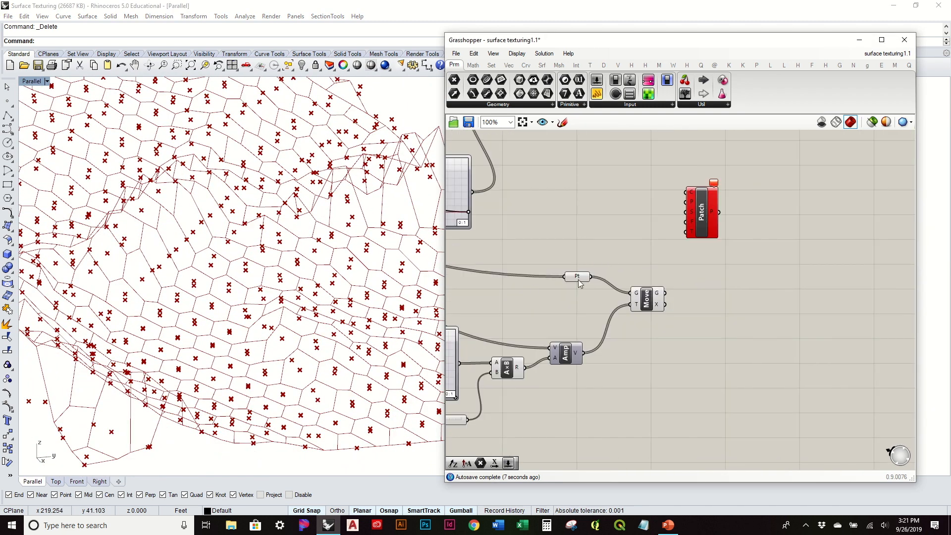
mouse_move(580, 283)
left_mouse_down()
mouse_move(578, 302)
mouse_move(579, 292)
left_mouse_up()
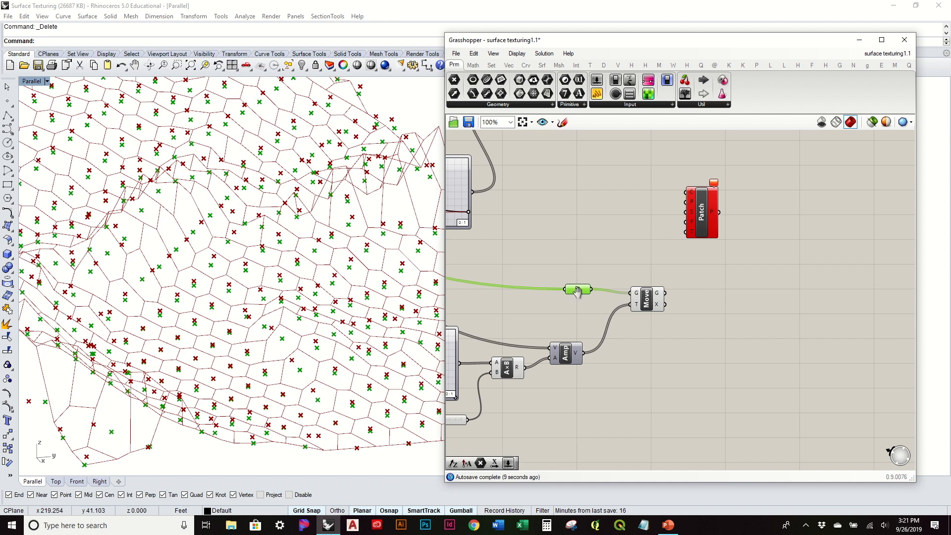
right_click_drag(577, 291, 570, 330)
right_click(570, 328)
left_click(612, 293)
left_click(612, 293)
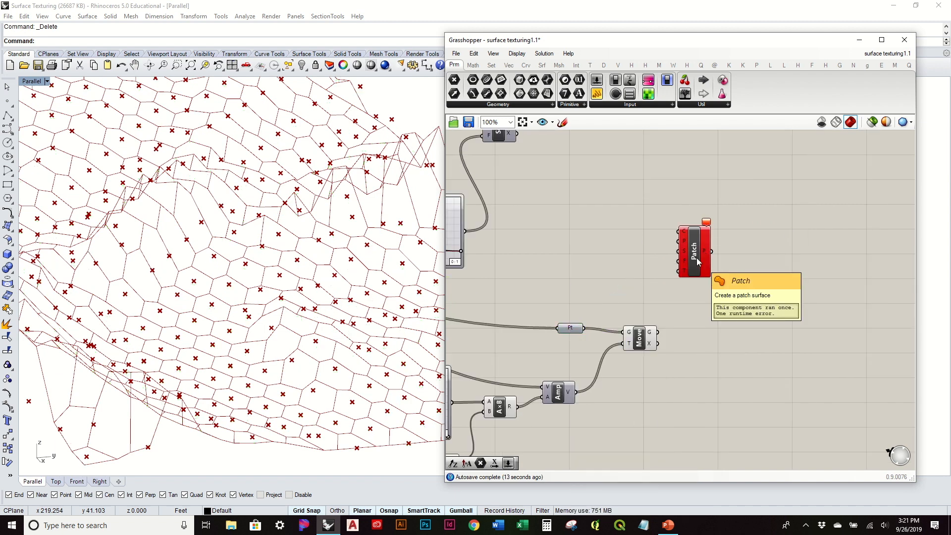
Reposition the Patch component beyond the Crv parameter and the Move component, at a height between them.
left_click_drag(697, 262, 707, 246)
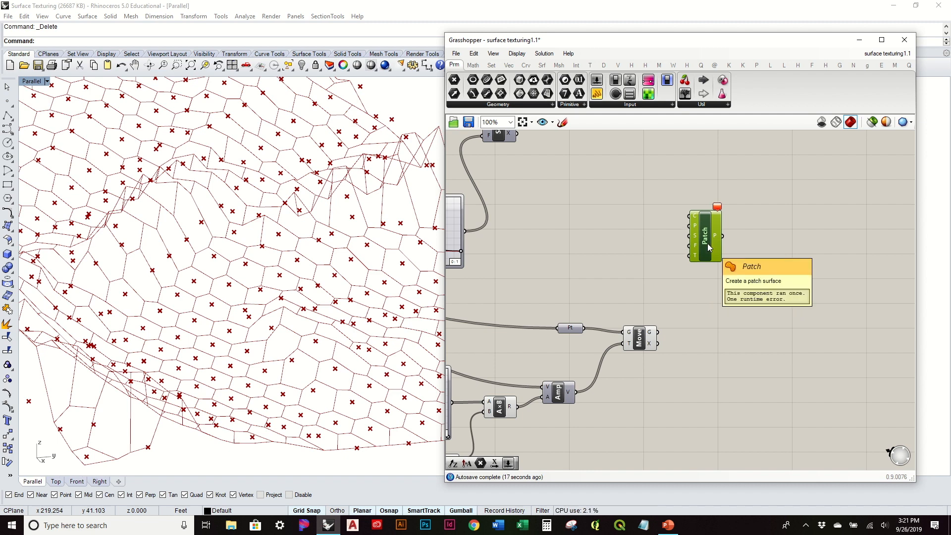
left_click(645, 278)
right_click_drag(667, 251, 738, 318)
left_click_drag(771, 302, 767, 284)
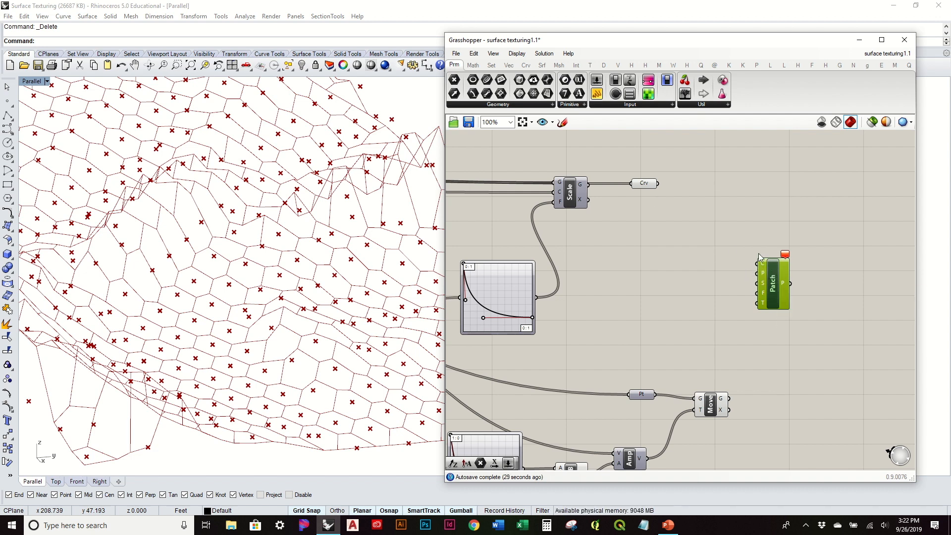
Graft both the Curves and Points inputs of the Patch component.
mouse_move(237, 324)
right_mouse_down()
mouse_move(232, 296)
mouse_move(238, 331)
right_mouse_up()
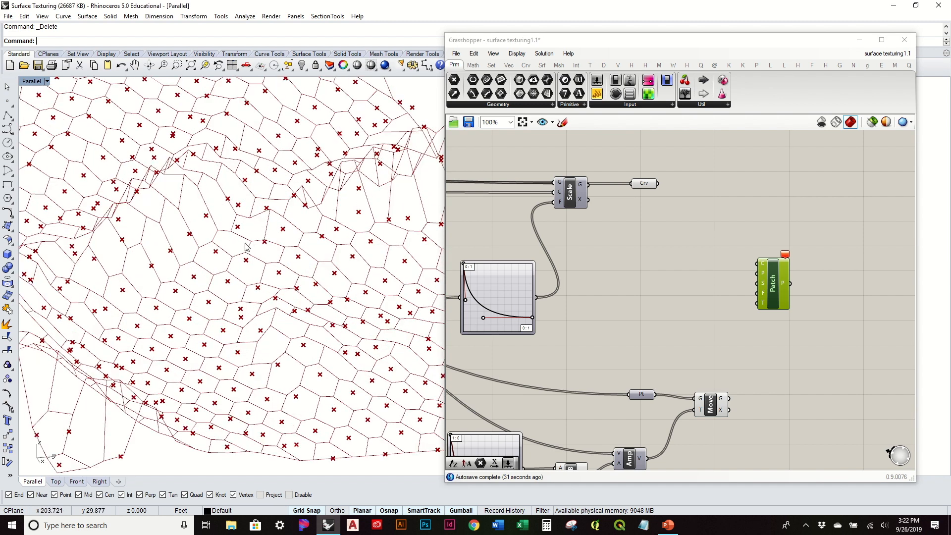
scroll(292, 386, "up", 3)
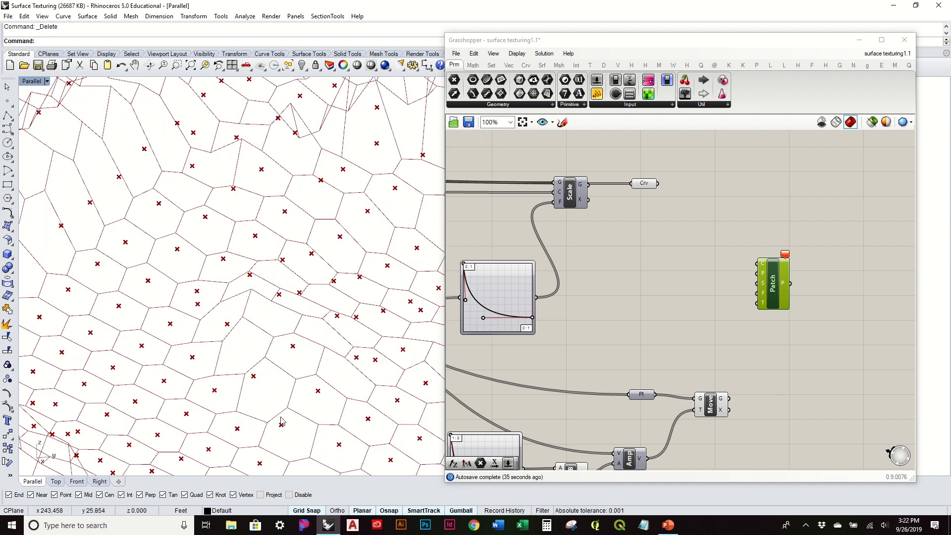
scroll(287, 376, "down", 3)
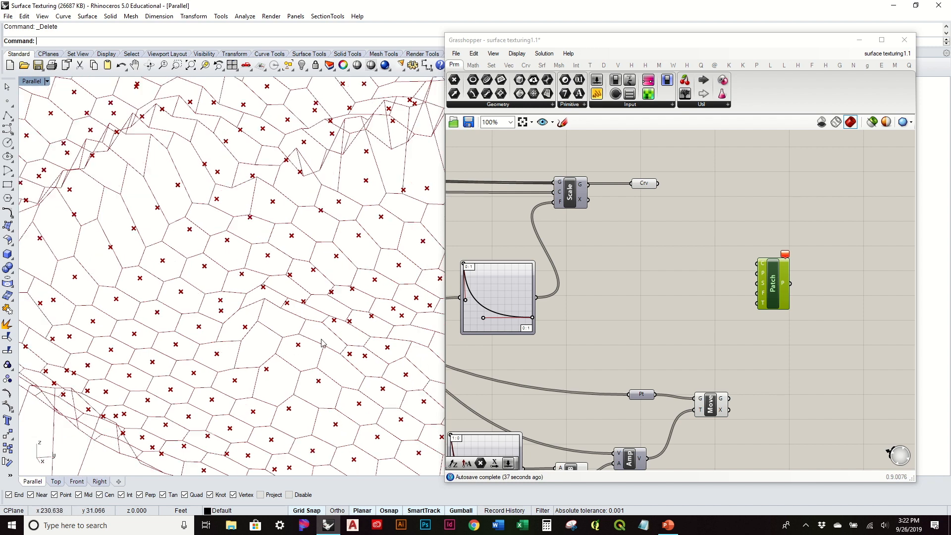
scroll(775, 288, "up", 2)
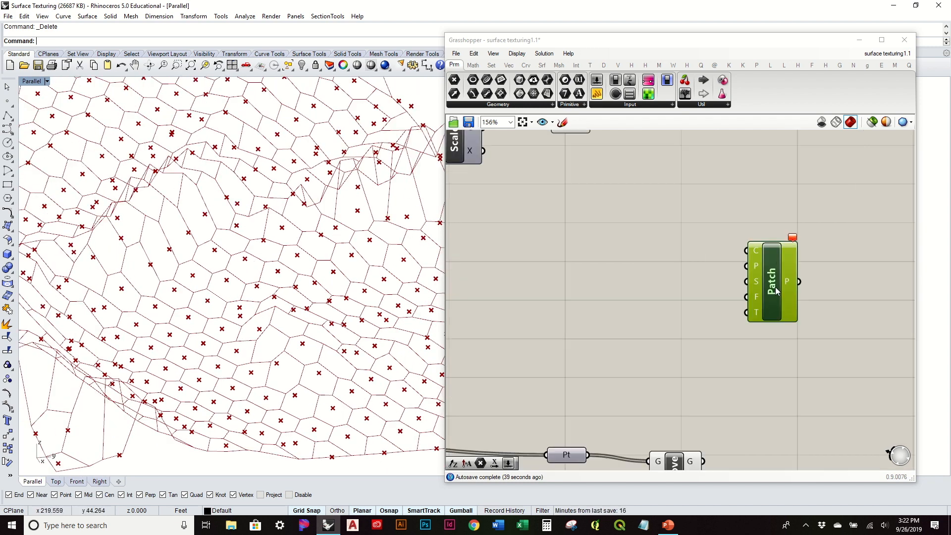
right_click(753, 253)
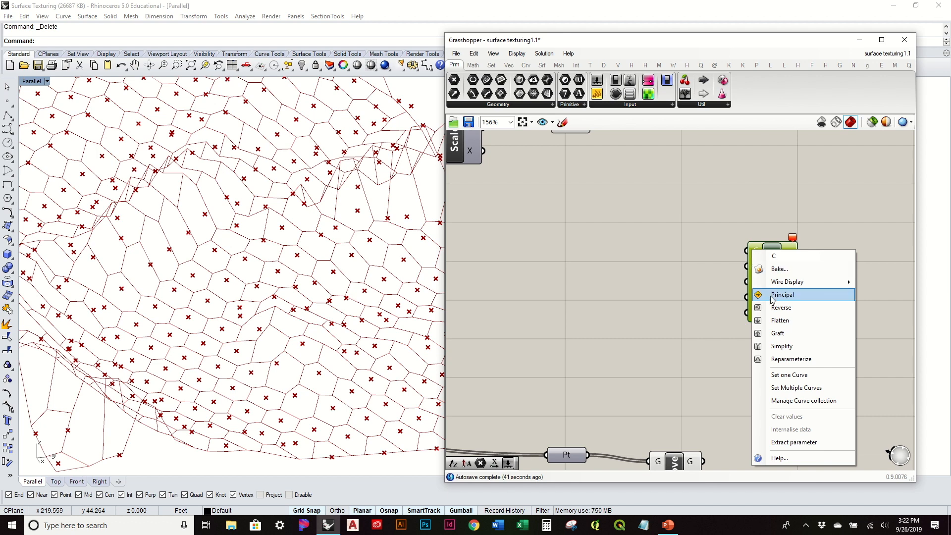
left_click(778, 334)
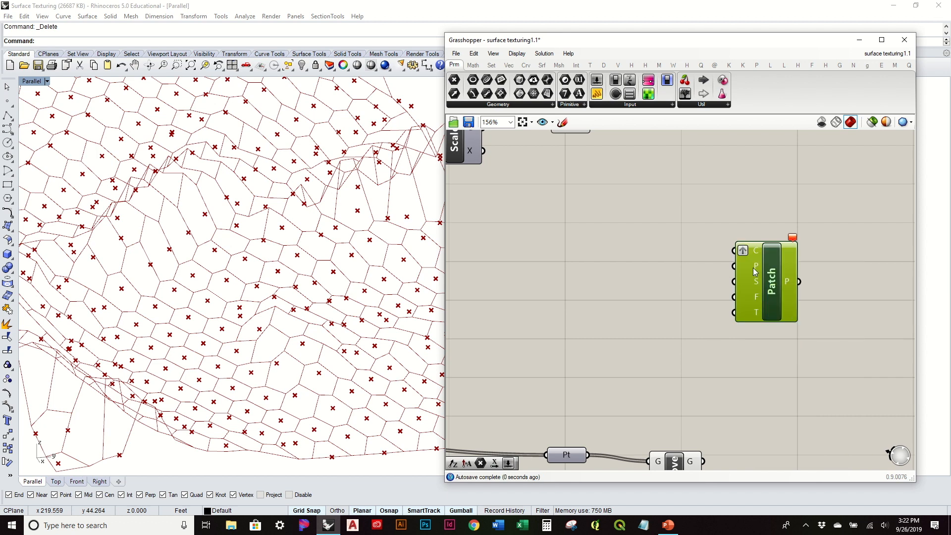
right_click(755, 272)
left_click(780, 353)
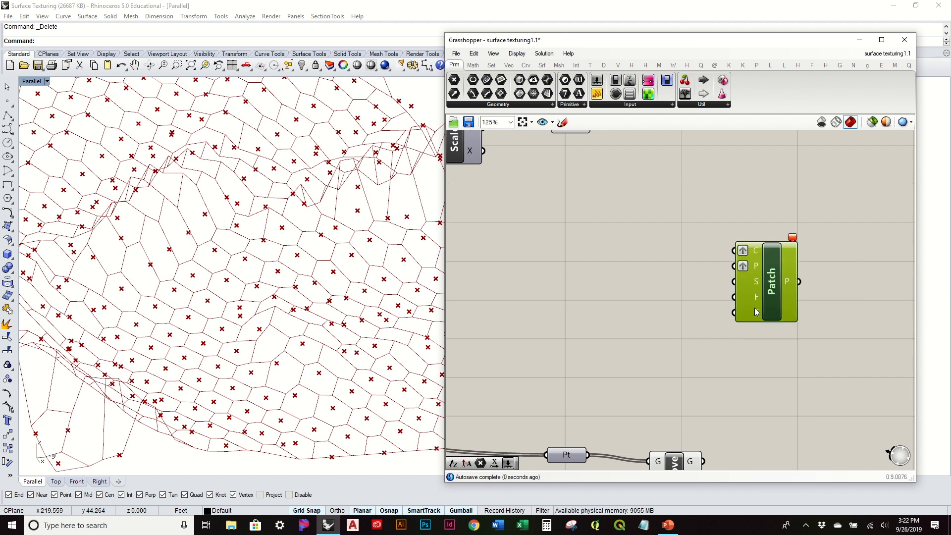
Connect the Move component's Geometry output to the Patch's Points input and the Crv parameter to its Curves input.
scroll(757, 312, "down", 2)
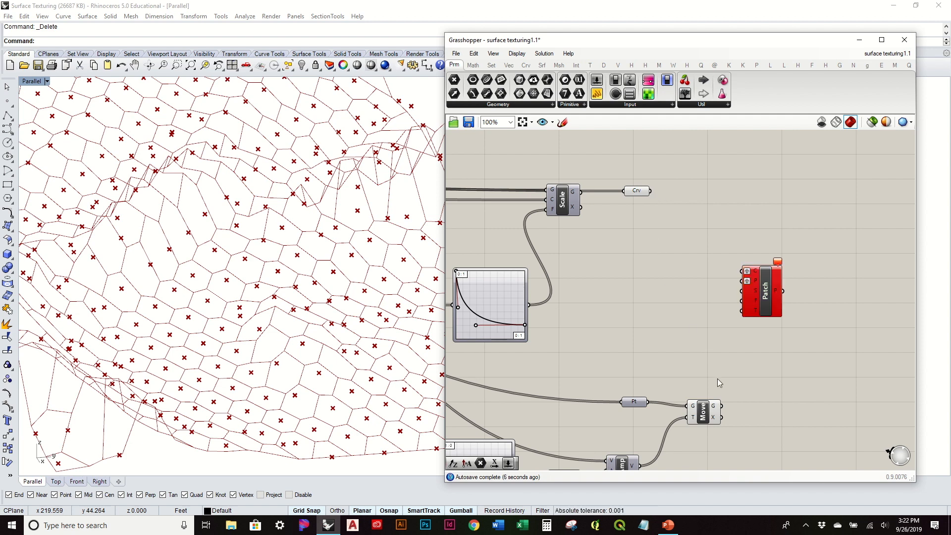
left_click_drag(721, 406, 747, 289)
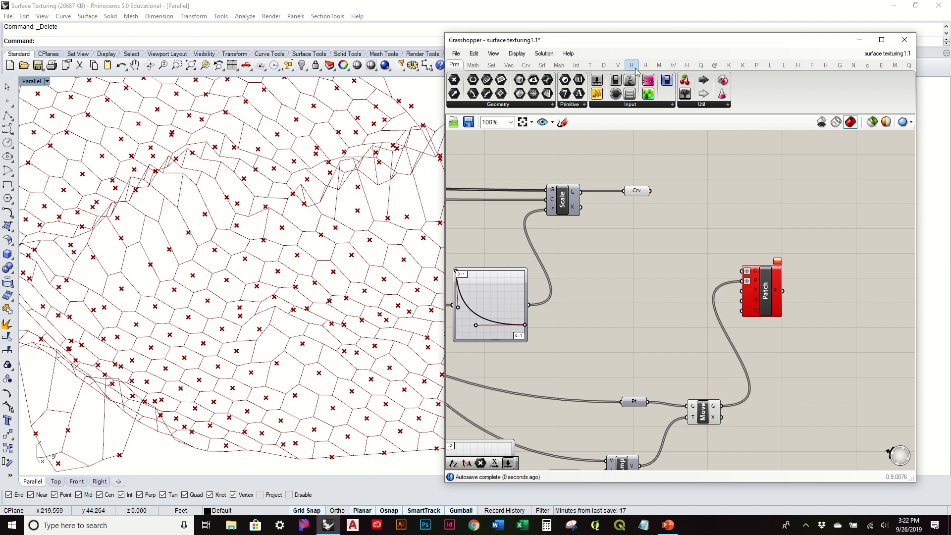
left_click_drag(652, 192, 743, 272)
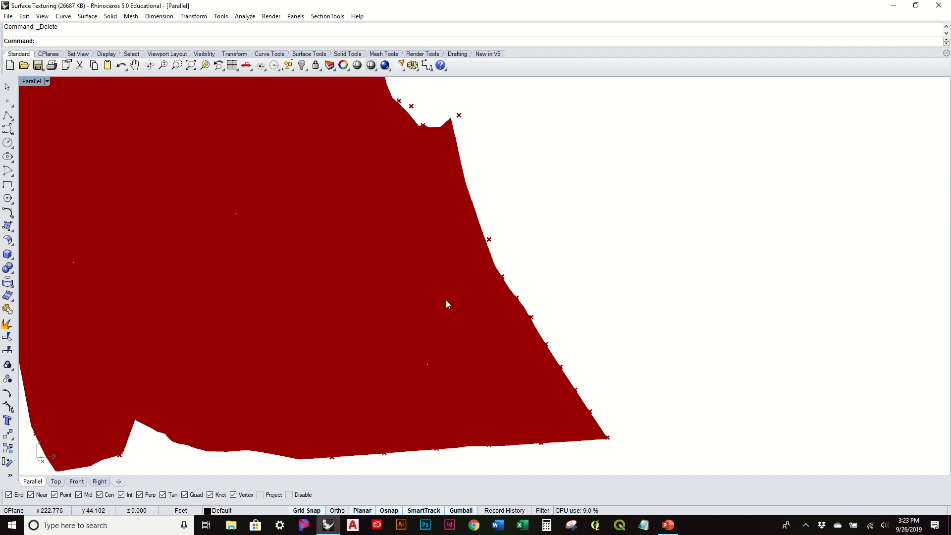
Bring the Grasshopper editor back with the Grasshopper command and select the Patch component.
mouse_move(446, 299)
right_mouse_down()
mouse_move(471, 370)
mouse_move(488, 276)
mouse_move(450, 295)
right_mouse_up()
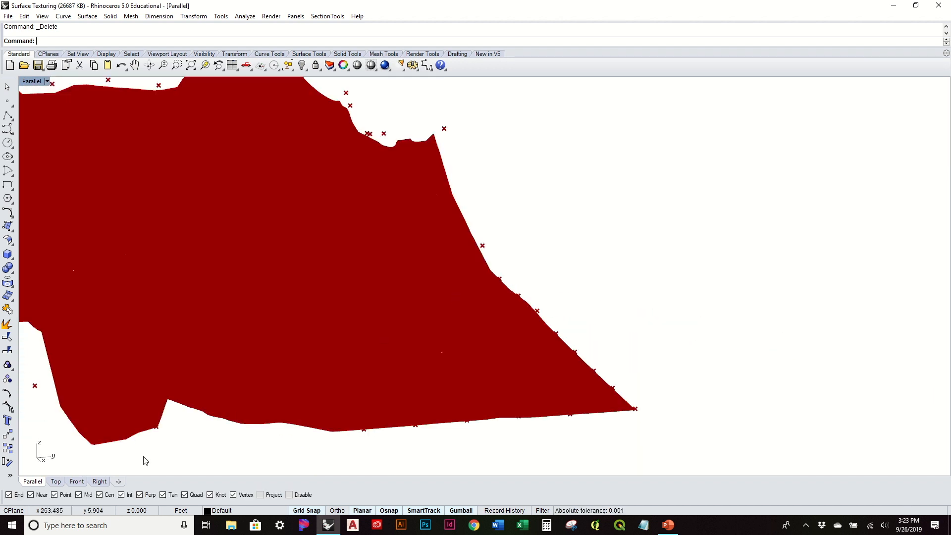
type("Grasshopper")
key("Return")
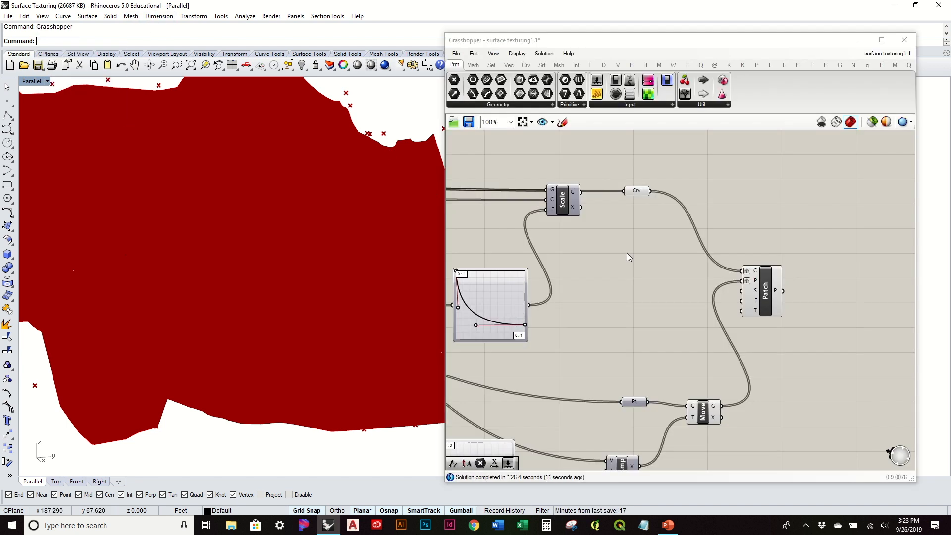
mouse_move(808, 263)
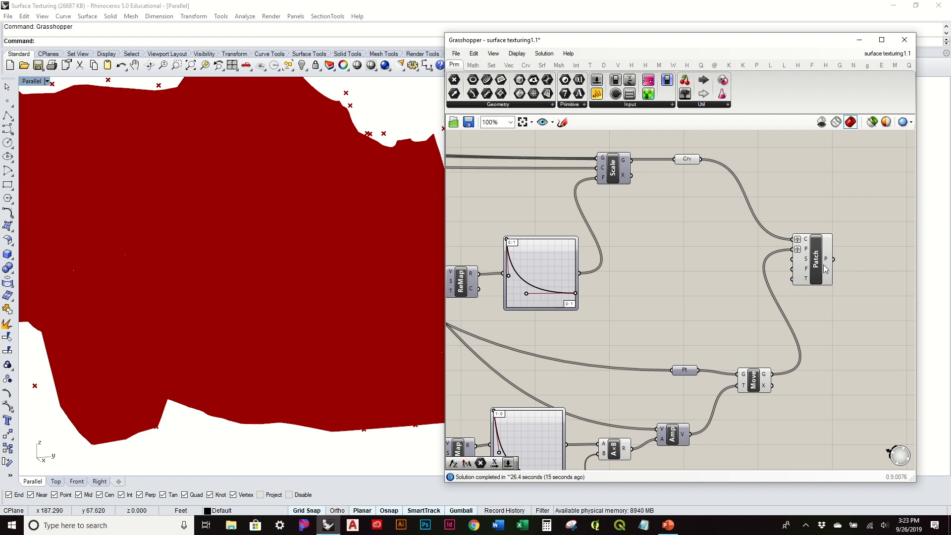
left_click(824, 265)
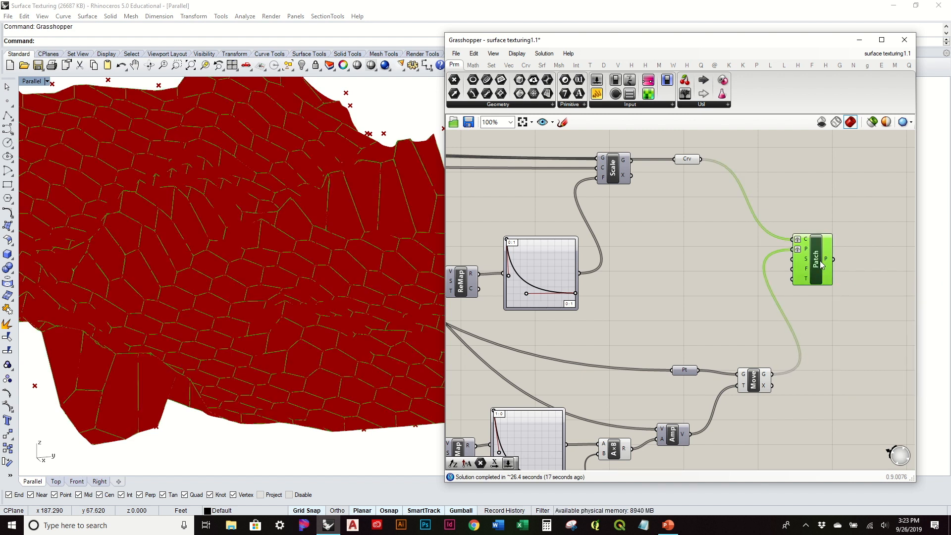
Turn off the preview of the Crv parameter, Point parameter, Move and Patch components together.
left_click_drag(811, 420, 679, 153)
middle_click(679, 180)
left_click(701, 166)
left_click(712, 191)
Bake the Patch component's surfaces onto Layer 01.
left_click(814, 263)
right_click(814, 263)
left_click(841, 311)
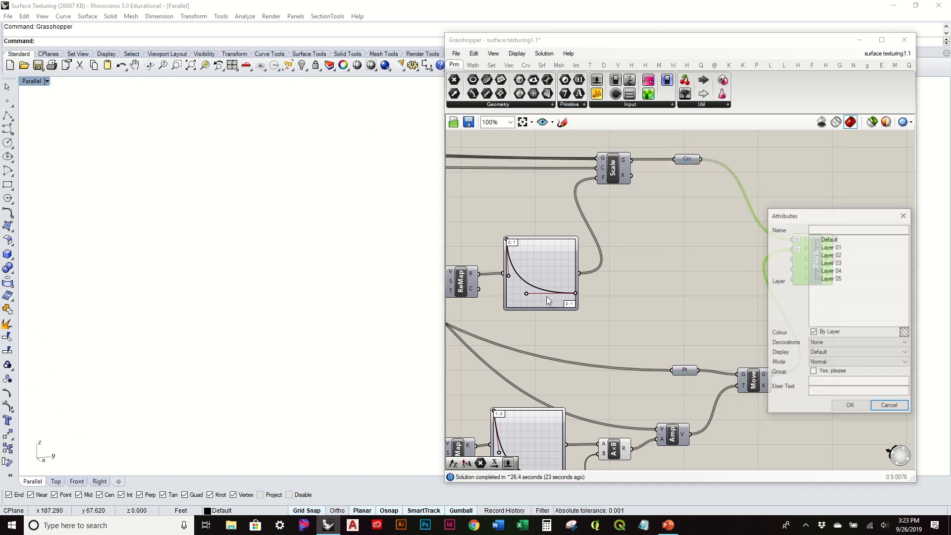
left_click(831, 247)
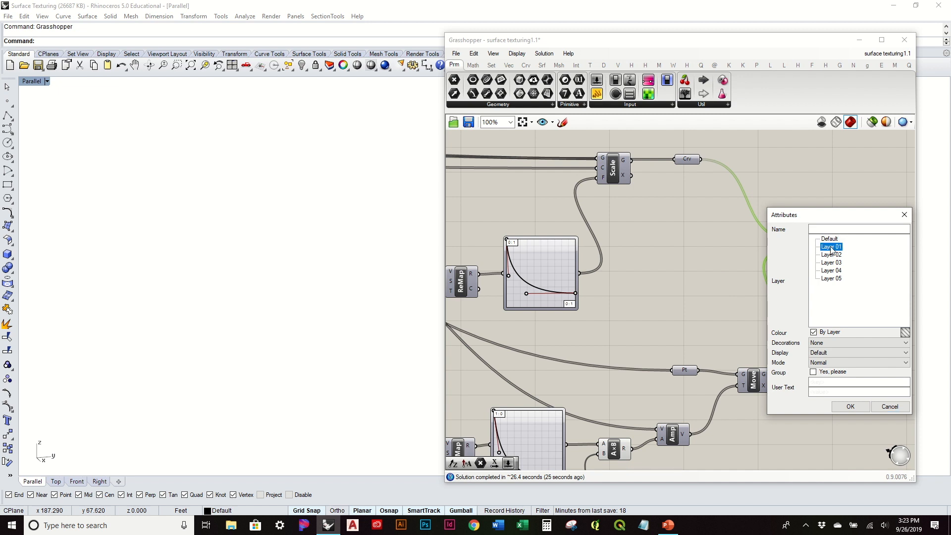
left_click(850, 406)
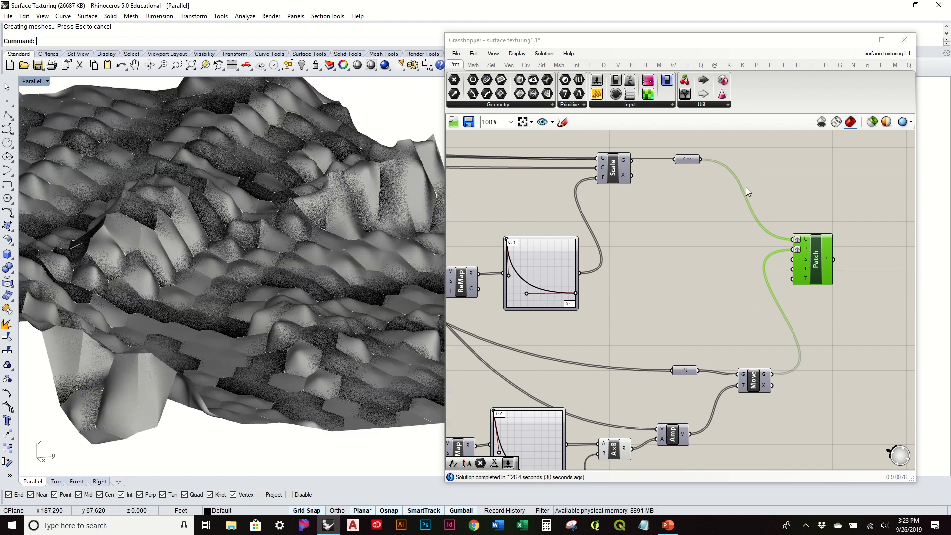
Minimize the Grasshopper editor and examine the baked patch surfaces on the terrain from several angles and distances.
left_click(859, 41)
right_click_drag(676, 208, 601, 298)
scroll(491, 308, "up", 8)
right_click_drag(566, 372, 628, 379)
scroll(656, 374, "down", 5)
right_click_drag(436, 364, 391, 305)
scroll(368, 313, "up", 4)
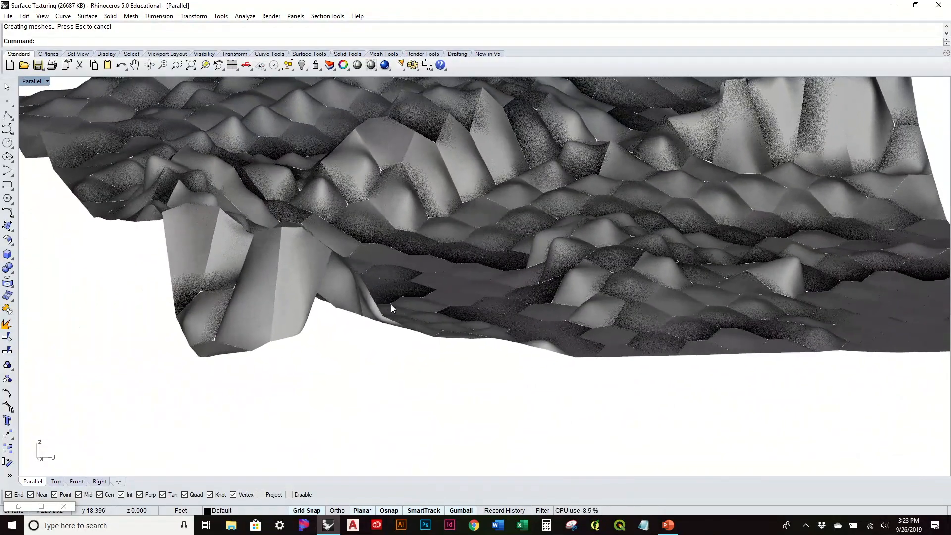
Switch the viewport to Shaded display and examine the baked patch surfaces with their isocurves from several angles.
scroll(579, 128, "up", 4)
scroll(579, 129, "up", 4)
scroll(580, 128, "down", 4)
right_click_drag(573, 242, 595, 291)
scroll(575, 248, "down", 7)
scroll(592, 254, "up", 3)
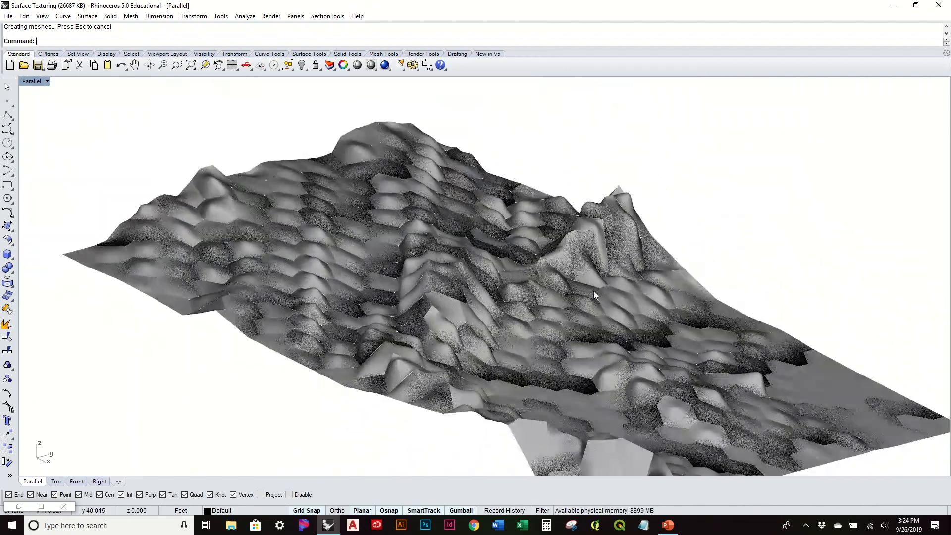
left_click(47, 81)
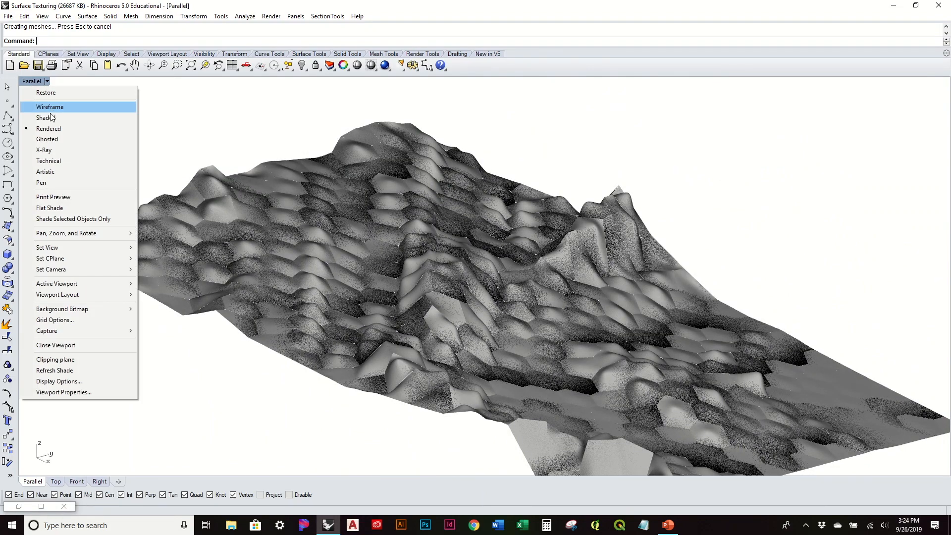
left_click(50, 113)
right_click_drag(471, 250, 364, 288)
scroll(537, 292, "up", 14)
right_click_drag(520, 304, 128, 425)
scroll(568, 270, "down", 10)
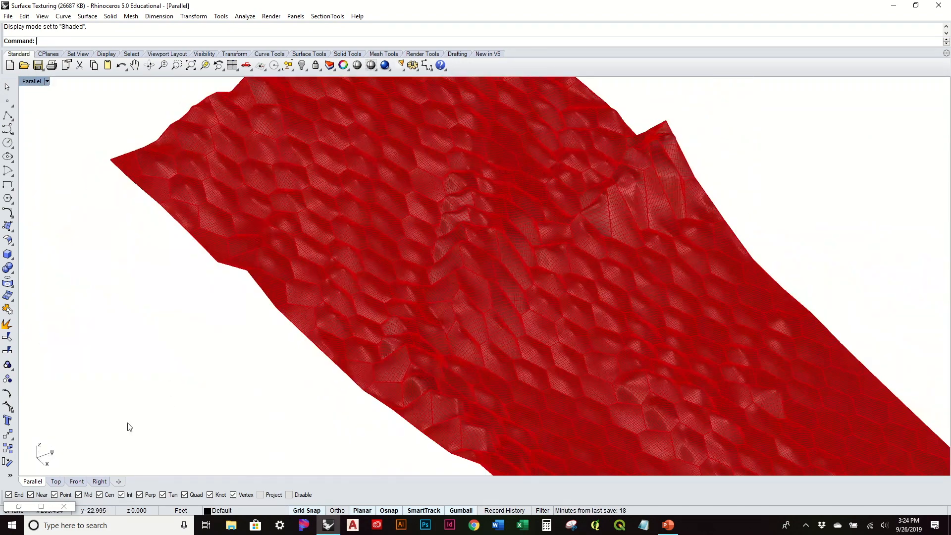
Delete all the baked patch surfaces from the Rhino model, leaving the Grasshopper definition untouched.
left_click(20, 506)
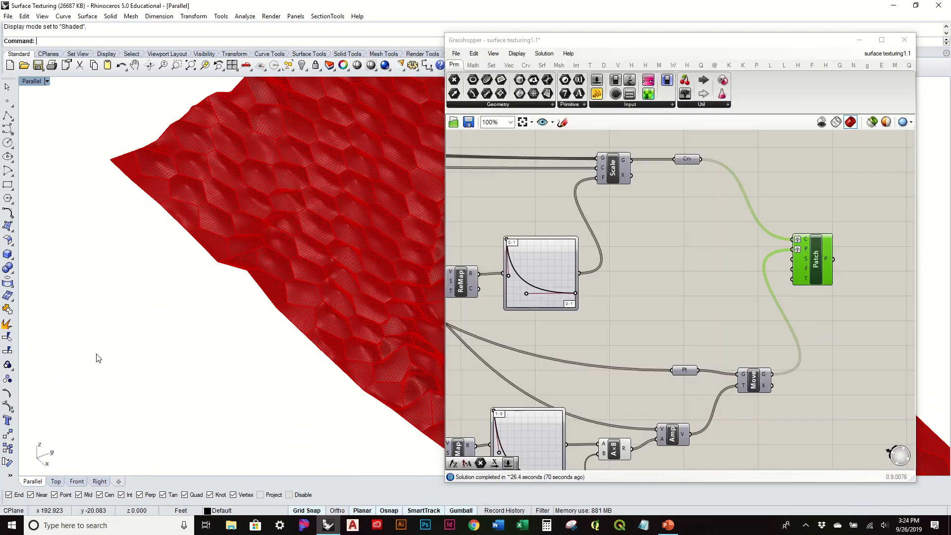
left_click(859, 41)
scroll(491, 334, "down", 5)
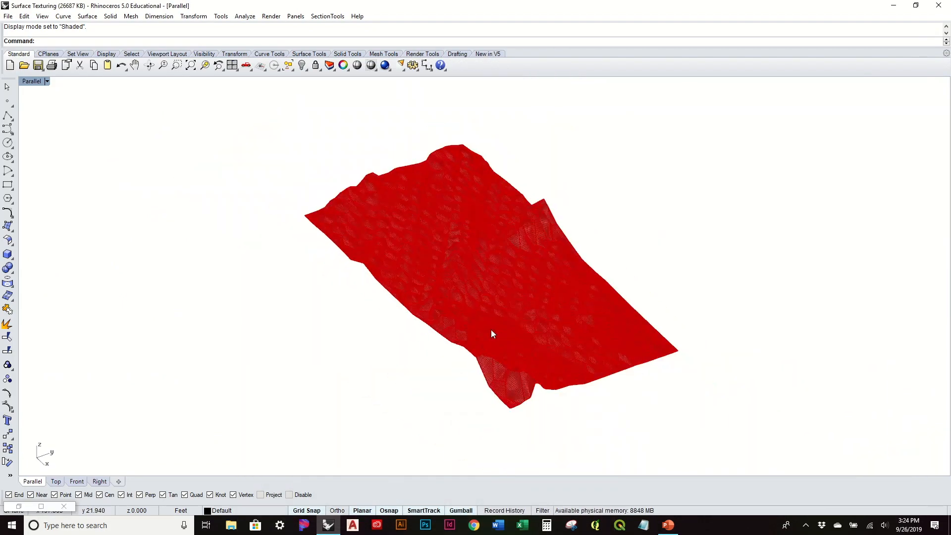
key("ctrl+a")
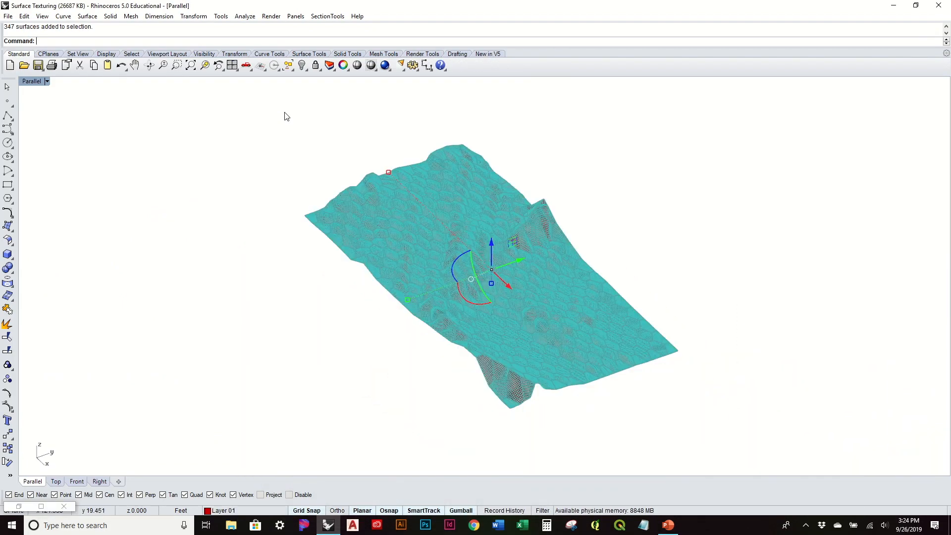
key("Delete")
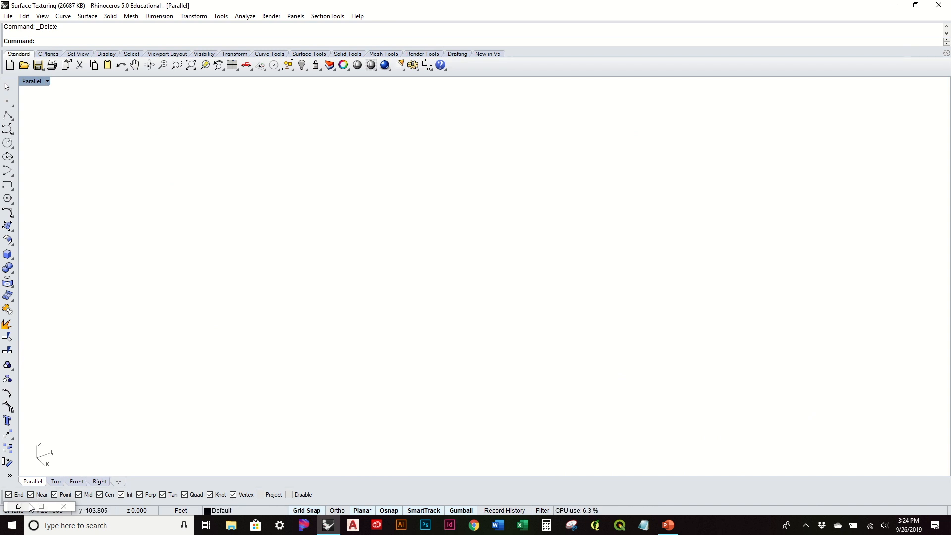
Bring back the Grasshopper editor and add a number slider with the value 5 beside the Patch component.
left_click(19, 506)
double_click(774, 248)
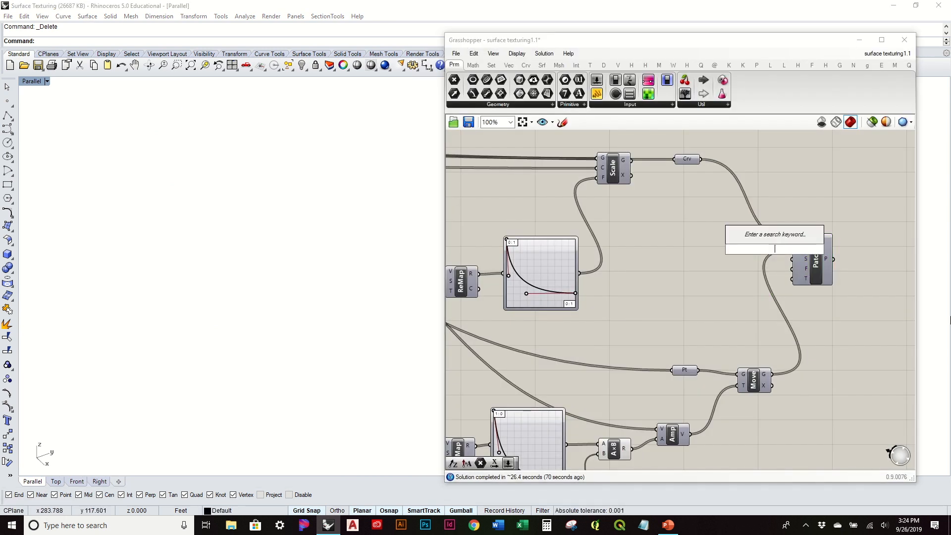
type("5")
key("Return")
left_click_drag(745, 250, 694, 263)
Lock the Grasshopper solver and lower the slider that feeds input B of the multiplication component.
right_click_drag(675, 421, 735, 334)
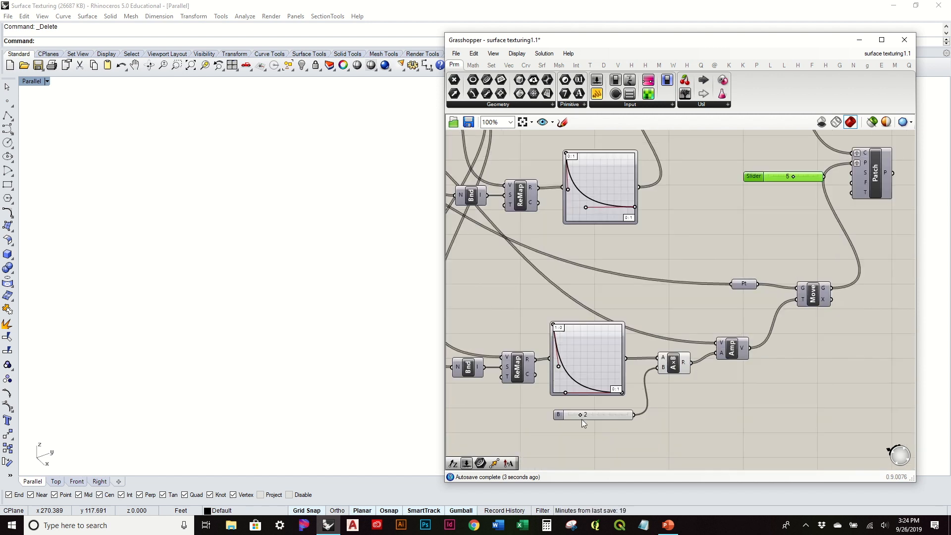
middle_click(745, 207)
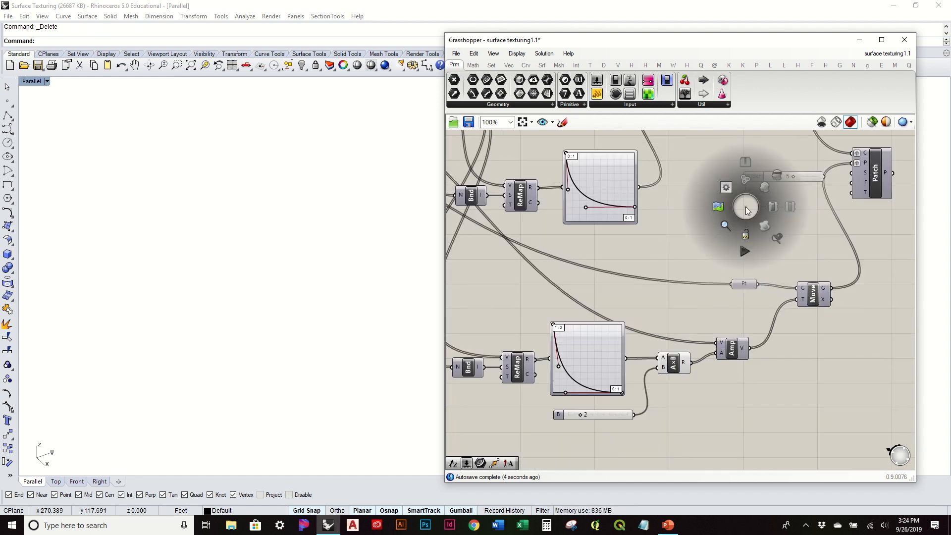
left_click(746, 232)
left_click_drag(579, 413, 574, 414)
Connect the slider with value 5 to the Patch component's S (Spans) input and unlock the solver.
right_click_drag(815, 232, 706, 335)
scroll(729, 261, "up", 3)
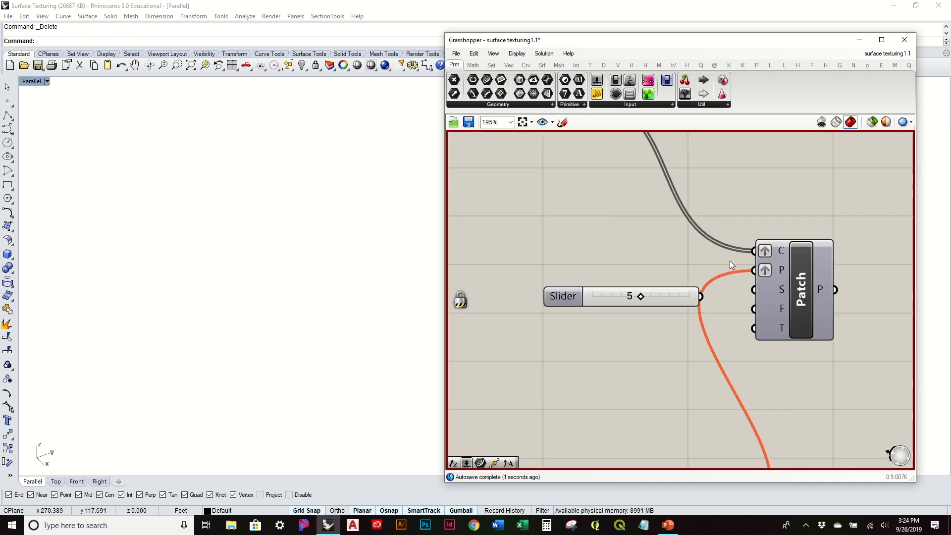
left_click_drag(706, 301, 786, 289)
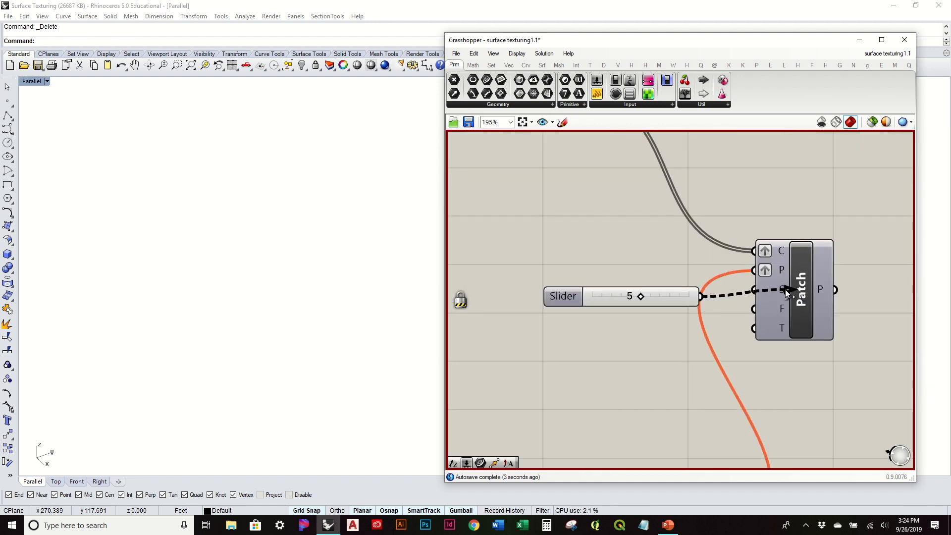
scroll(774, 290, "down", 4)
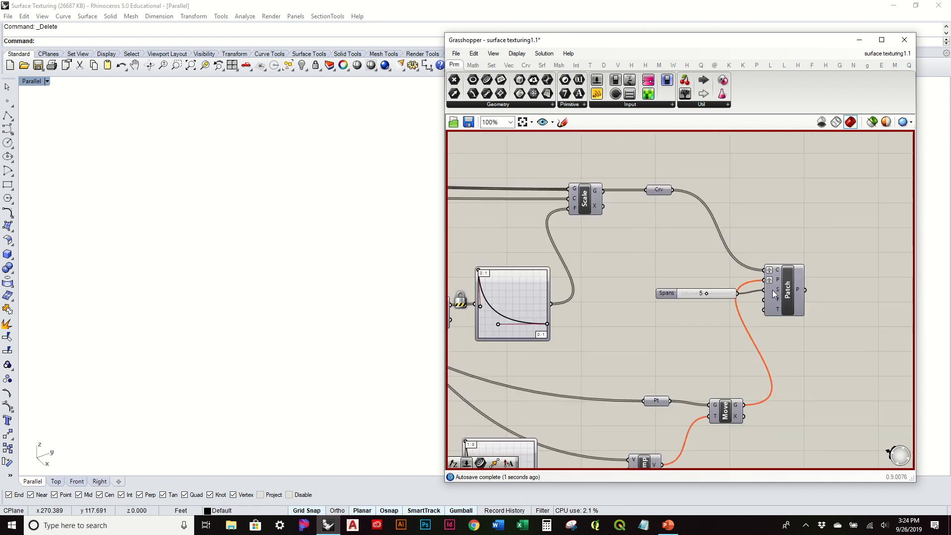
middle_click(675, 240)
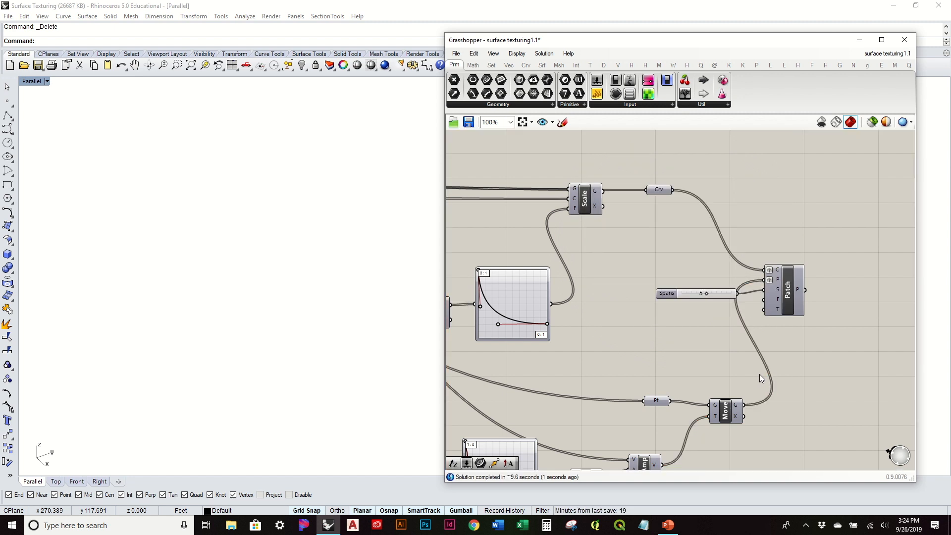
Turn on the Patch component's preview and examine the recomputed patches up close in the viewport.
left_click(782, 312)
right_click(790, 301)
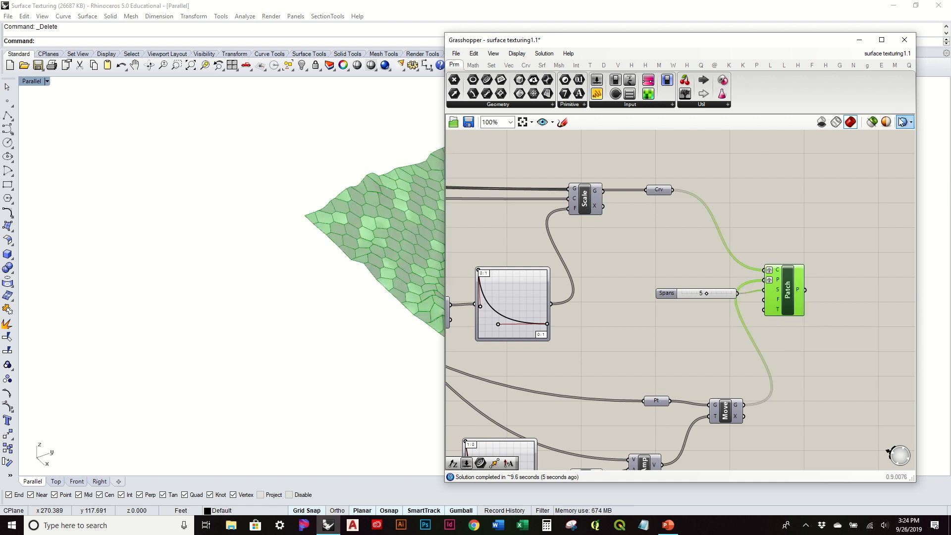
left_click(296, 320)
left_click(664, 344)
right_click_drag(375, 334, 123, 314, "shift")
scroll(296, 328, "up", 4)
right_click_drag(296, 328, 329, 251)
scroll(326, 278, "up", 5)
scroll(325, 278, "down", 5)
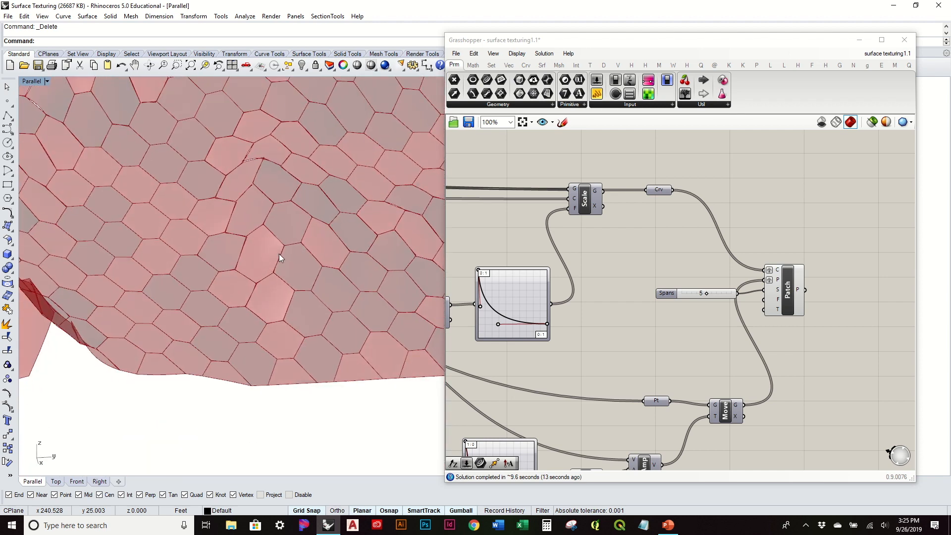
Bake the Patch component's five-span surfaces onto Layer 01 and turn off the component's preview.
left_click(782, 304)
right_click(786, 297)
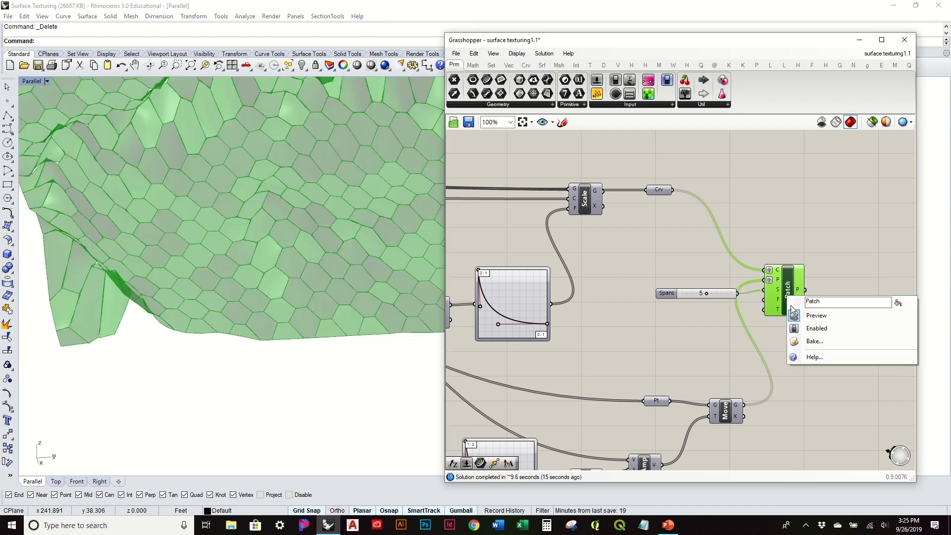
left_click(815, 341)
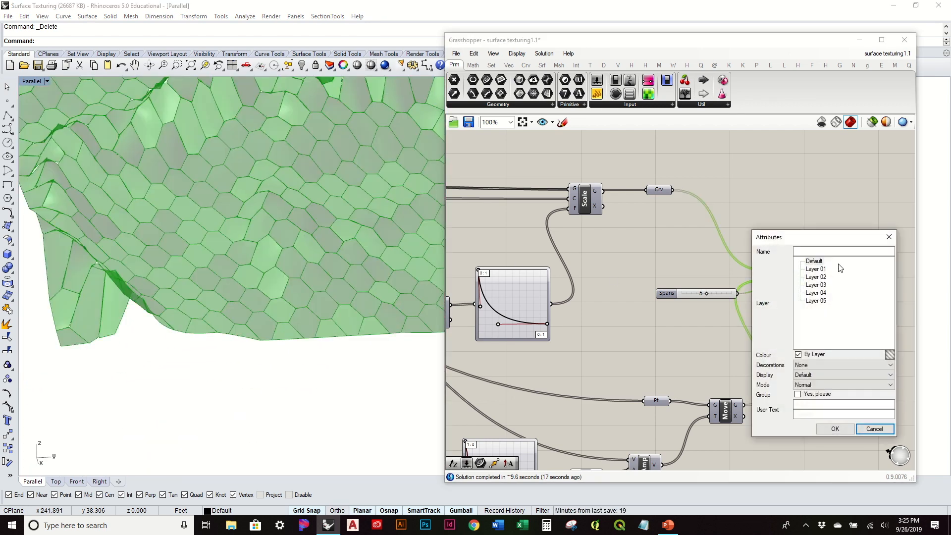
left_click(816, 269)
left_click(825, 427)
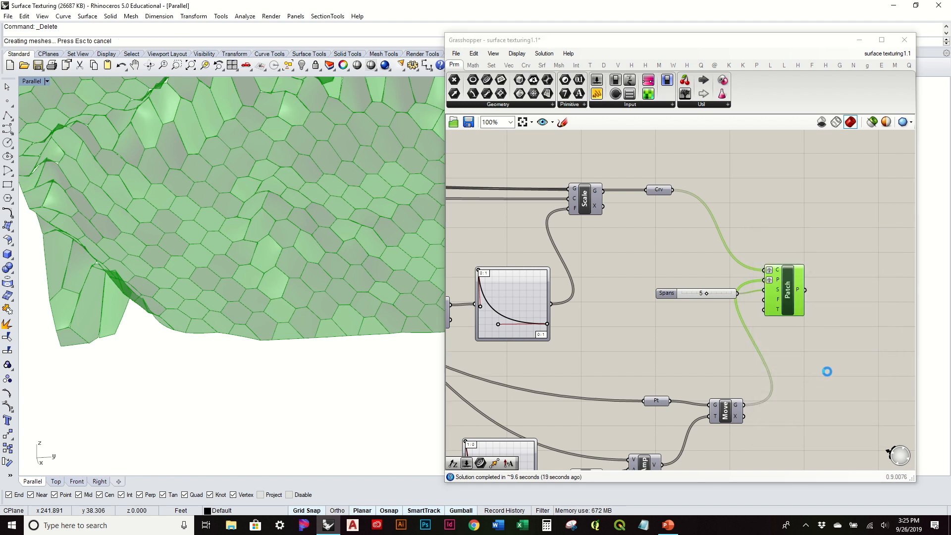
left_click_drag(851, 367, 738, 238)
middle_click(738, 238)
left_click(770, 211)
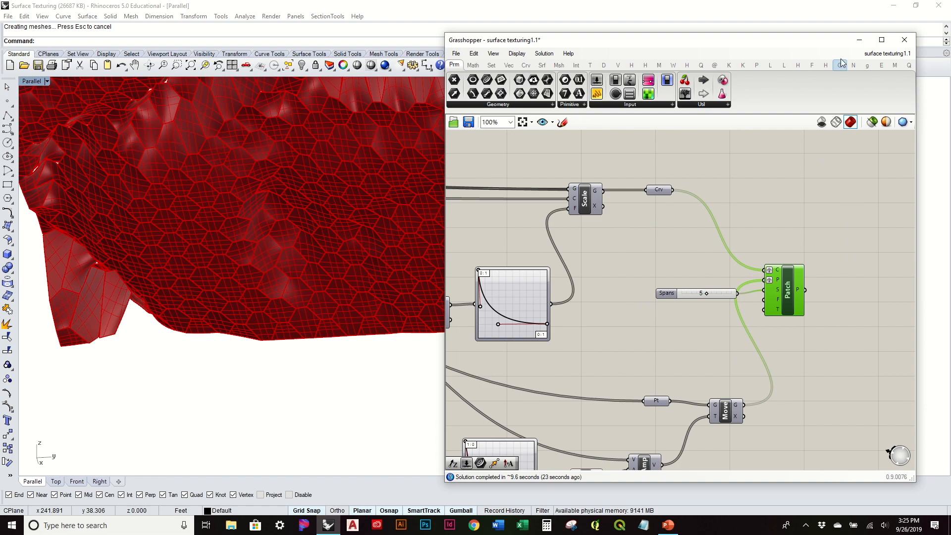
Minimize the Grasshopper editor and inspect the newly baked patches up close in Shaded display.
left_click(859, 39)
scroll(320, 157, "up", 8)
right_click_drag(454, 399, 418, 408)
right_click_drag(434, 306, 454, 342)
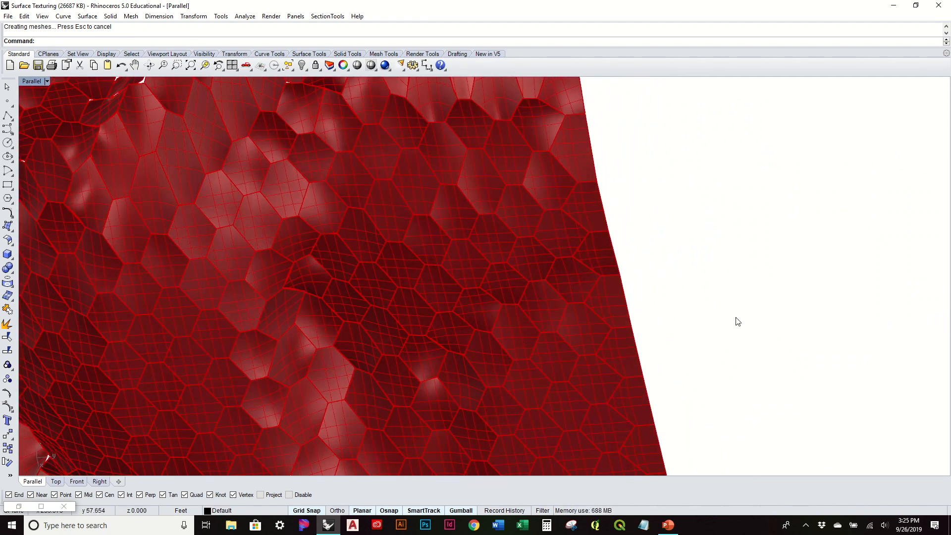
Set the viewport to Rendered display and examine the baked terrain from low and overall angles.
left_click(34, 81)
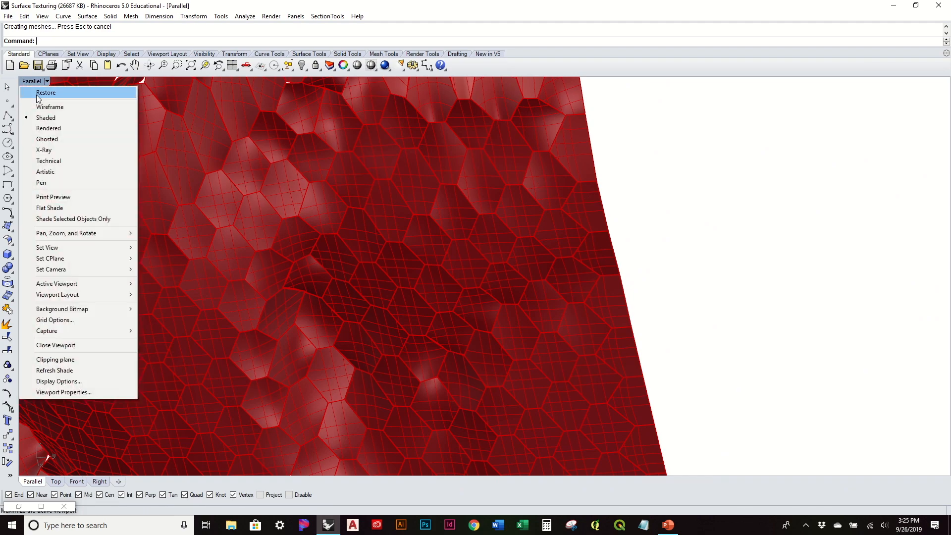
left_click(57, 129)
right_click_drag(274, 285, 347, 357)
right_click_drag(423, 347, 346, 347)
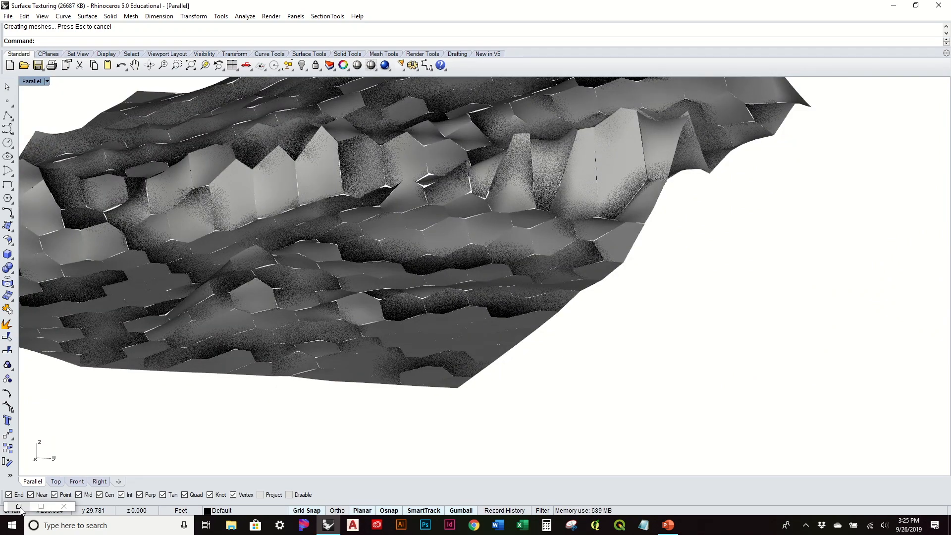
scroll(373, 390, "down", 3)
right_click_drag(372, 390, 429, 377)
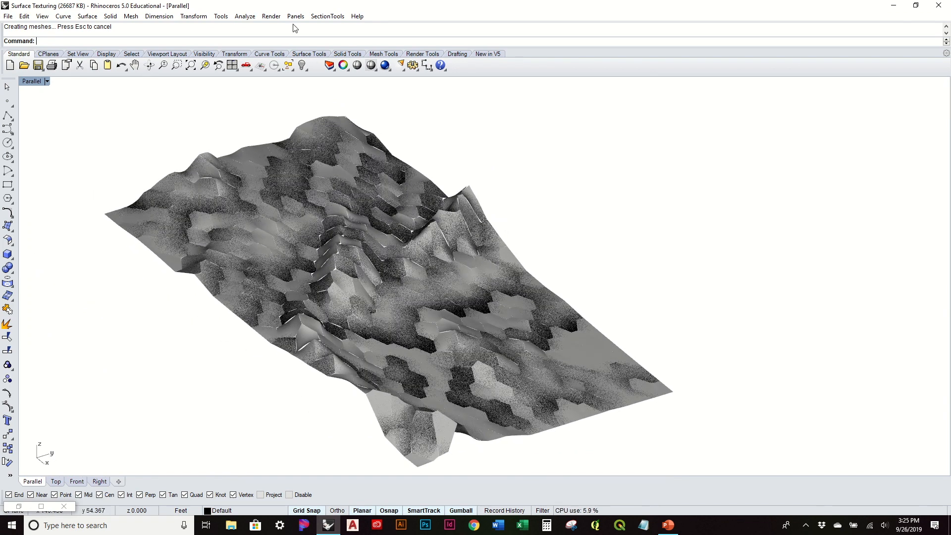
Run a Render Preview of the whole textured terrain and close the render window after viewing it.
left_click(271, 17)
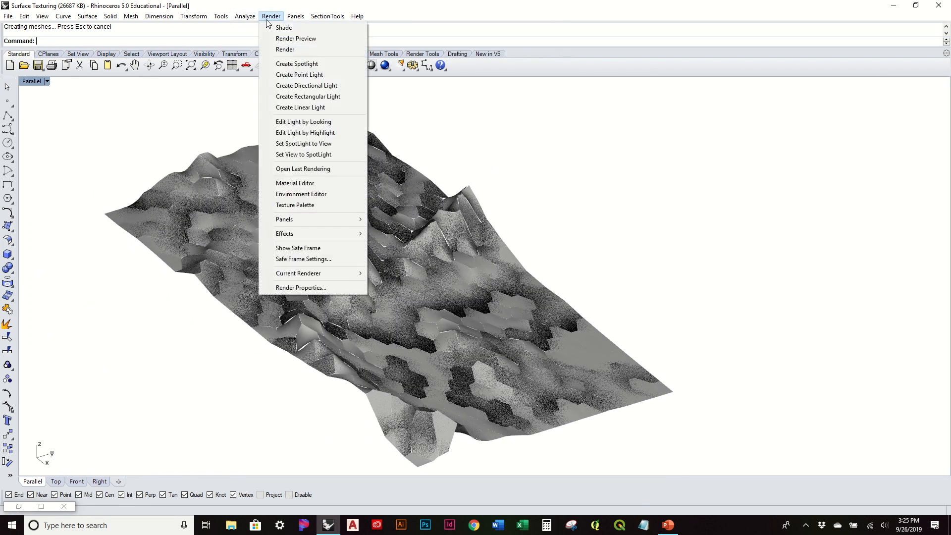
left_click(289, 39)
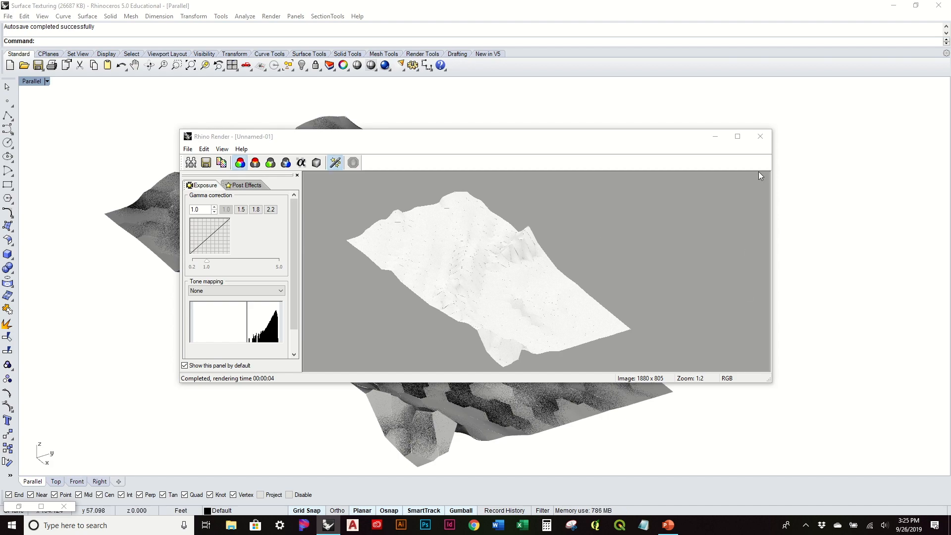
left_click(760, 137)
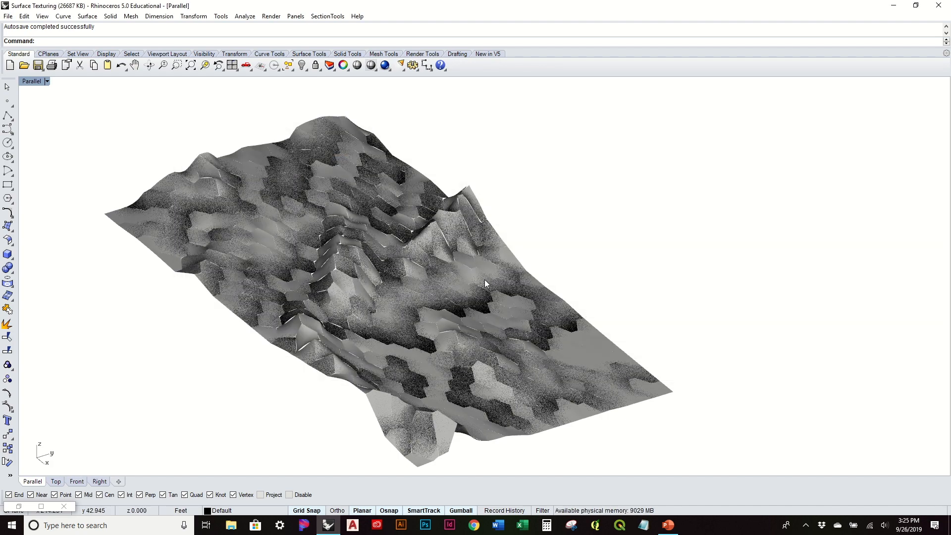
Set the Rhino Render ambient light color to a near-black gray, RGB 14, 14, 14, in the document's render properties.
scroll(522, 336, "up", 5)
right_click_drag(522, 333, 432, 284)
left_click(267, 16)
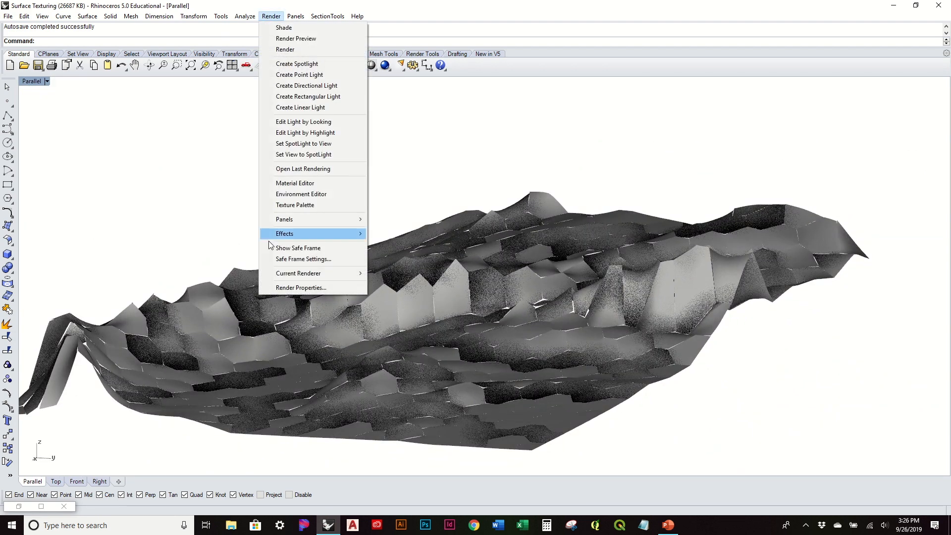
left_click(292, 284)
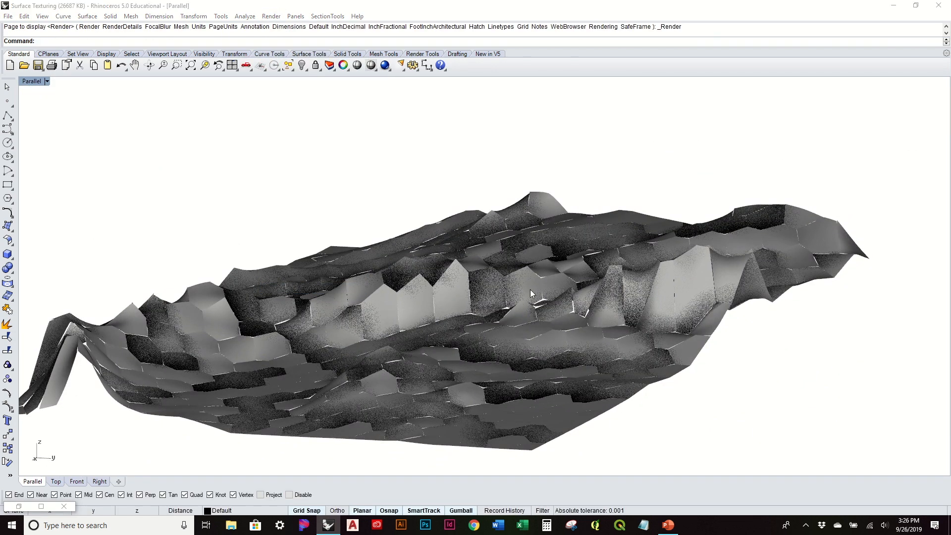
left_click(691, 129)
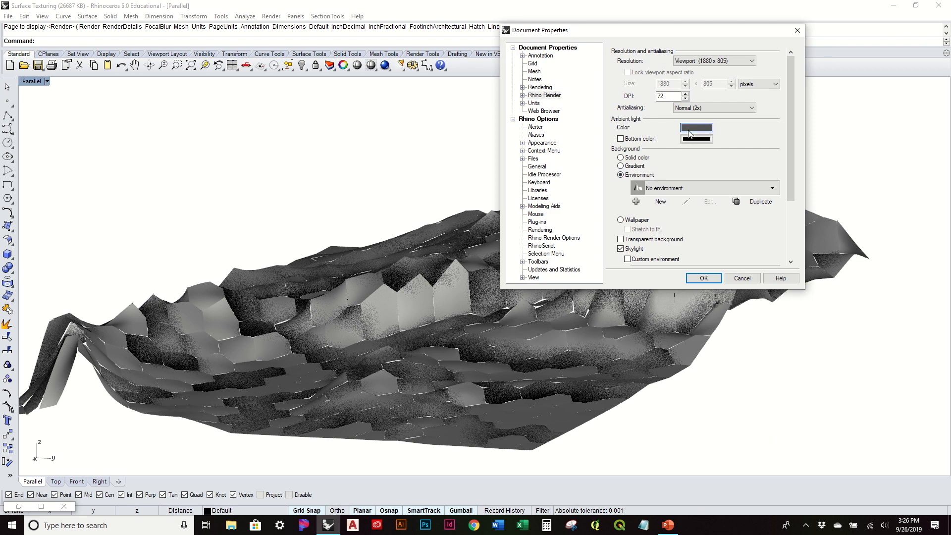
left_click_drag(579, 255, 580, 264)
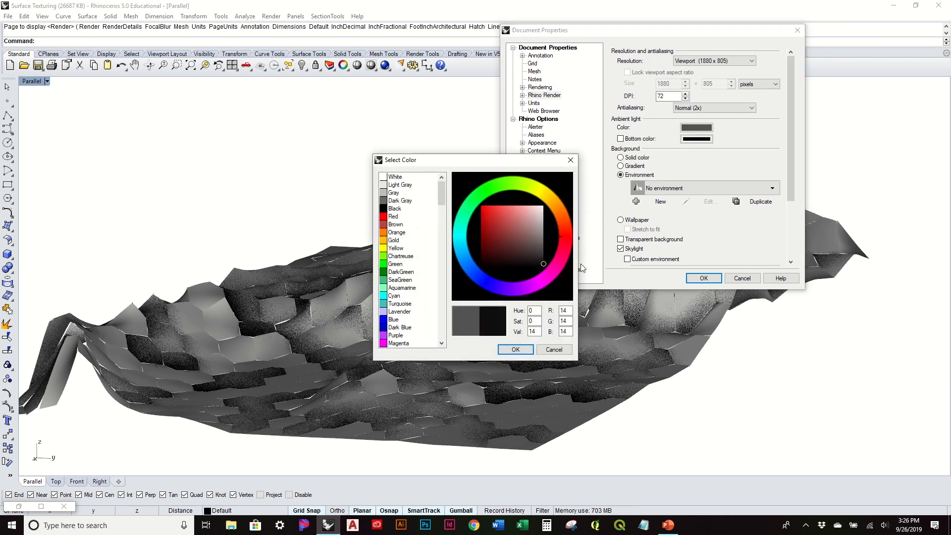
left_click(515, 351)
left_click(704, 278)
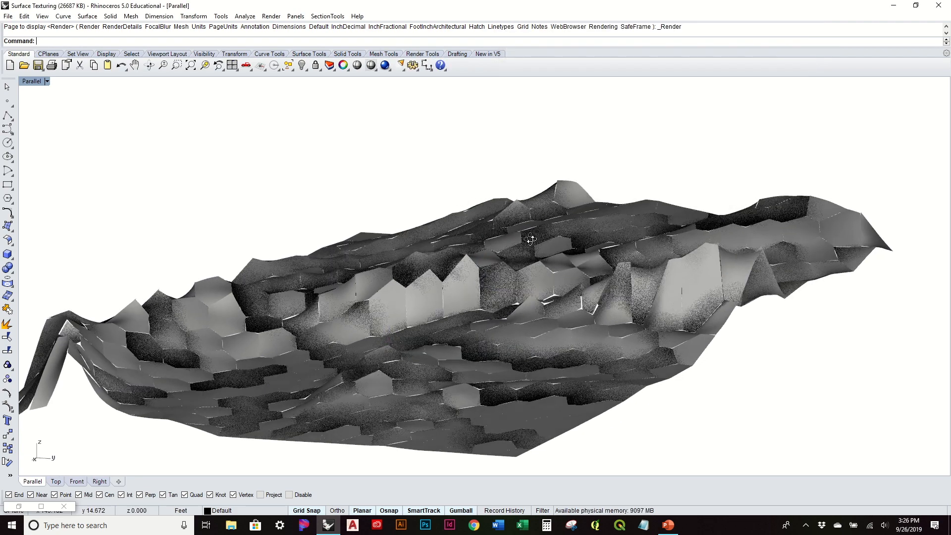
Run a Render Preview of a close-up of the terrain patches, enlarge the render window to examine it, and close it.
scroll(529, 238, "up", 5)
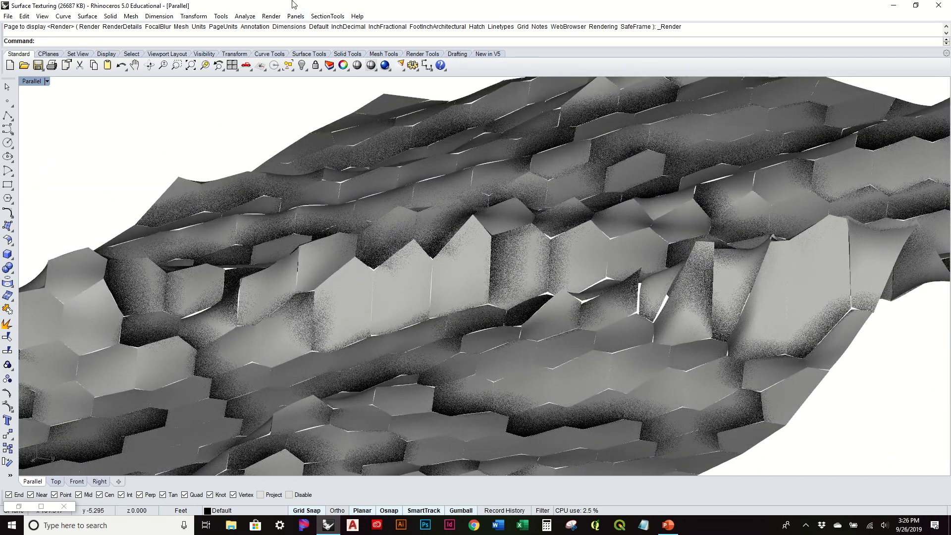
left_click(295, 16)
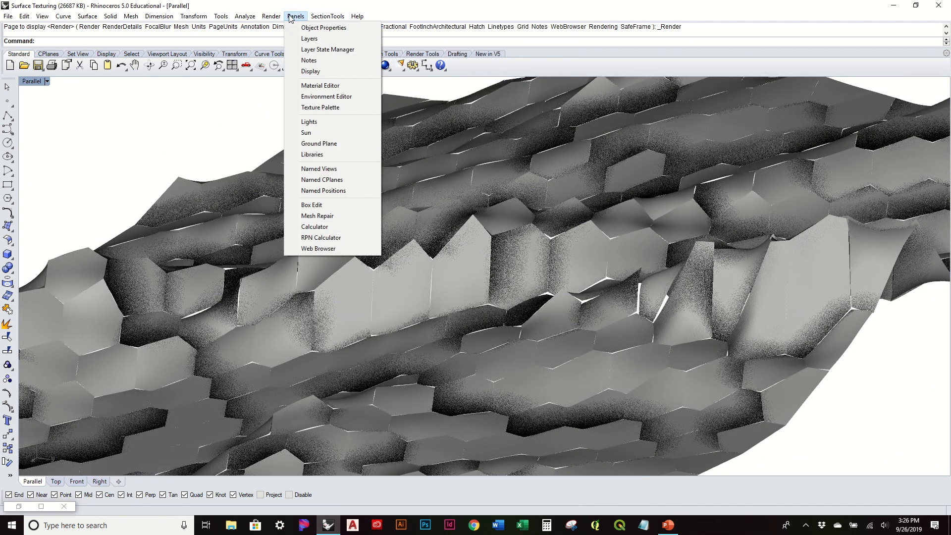
mouse_move(271, 17)
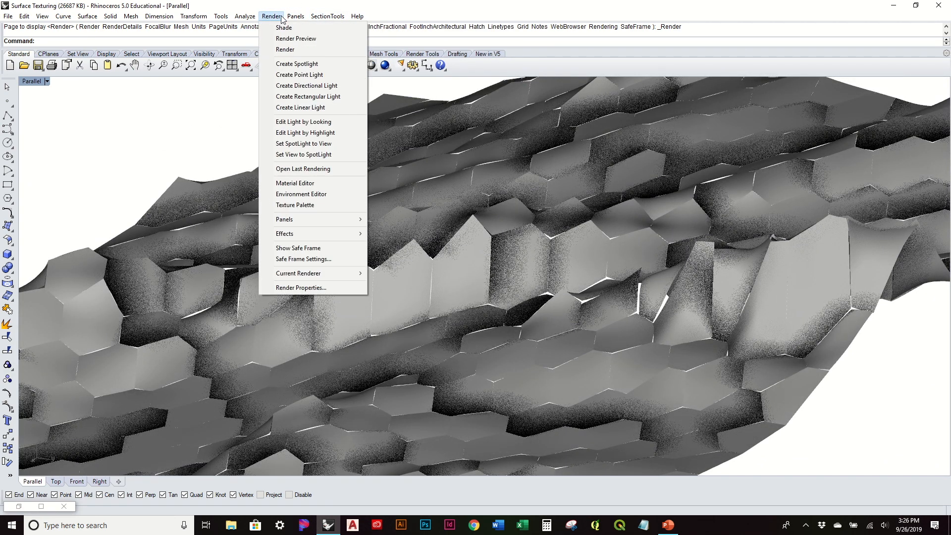
left_click(293, 38)
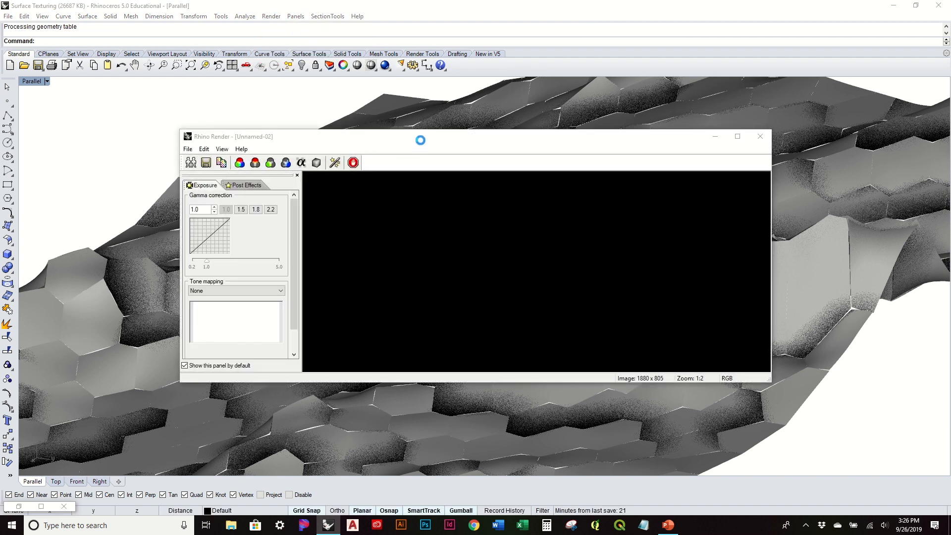
left_click_drag(422, 144, 316, 64)
left_click_drag(662, 297, 903, 469)
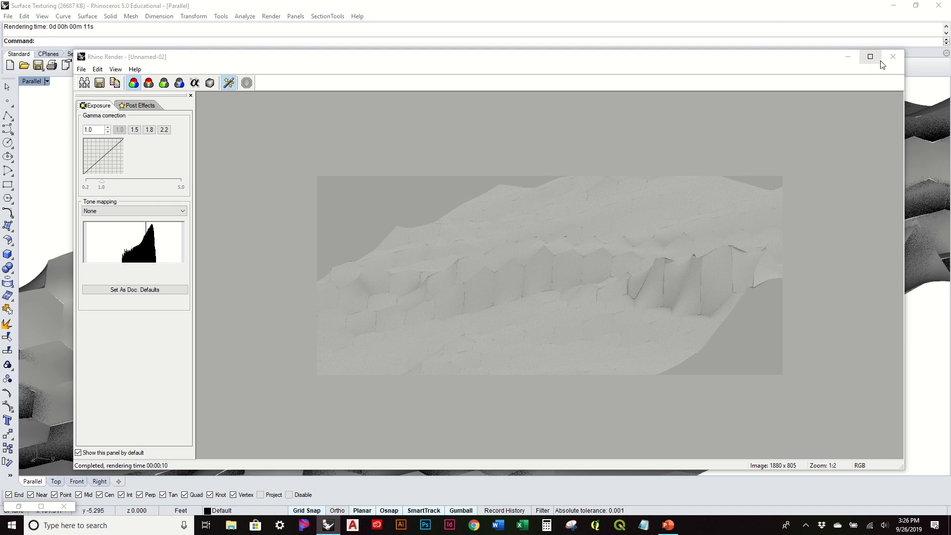
left_click(892, 57)
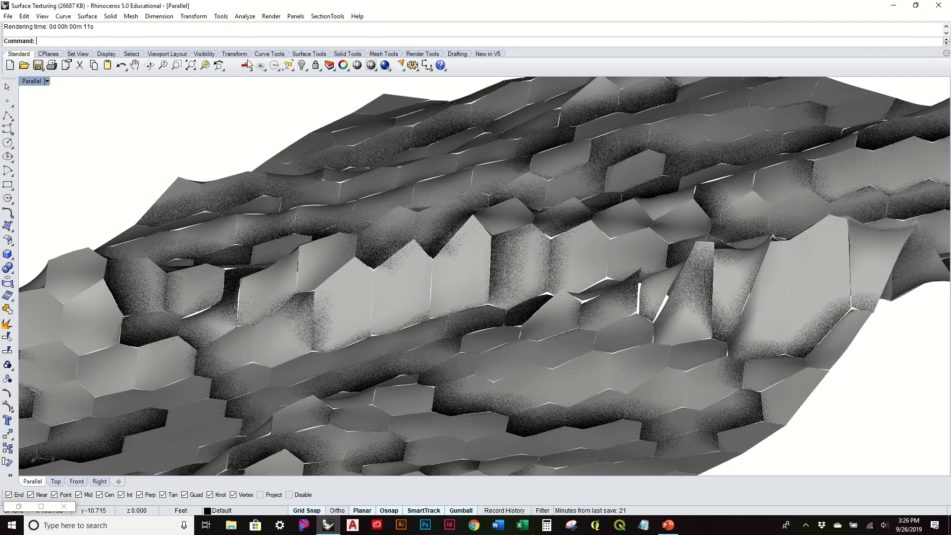
Open the Sun settings with the Sun command, turn the sun on and switch the skylight off.
key("Return")
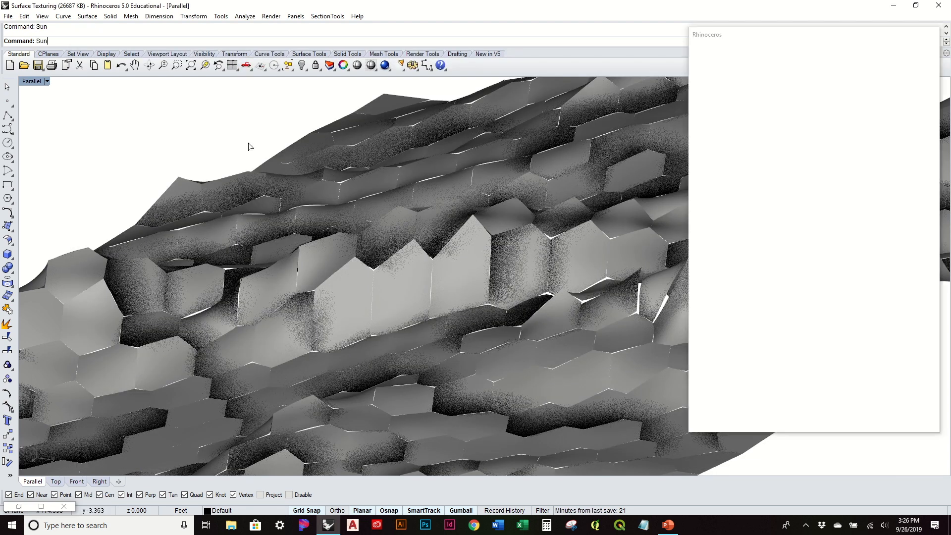
left_click(706, 73)
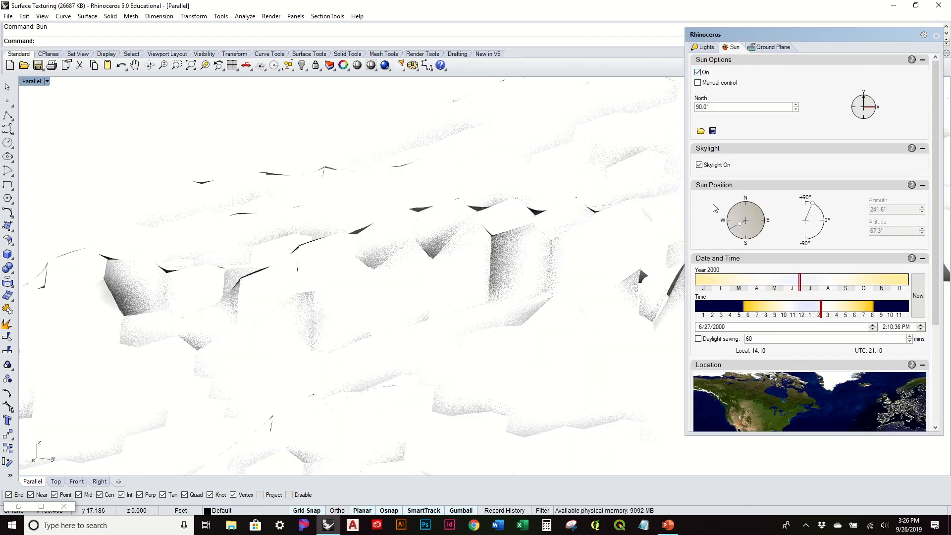
left_click(700, 166)
right_click_drag(596, 235, 569, 258)
scroll(574, 255, "down", 5)
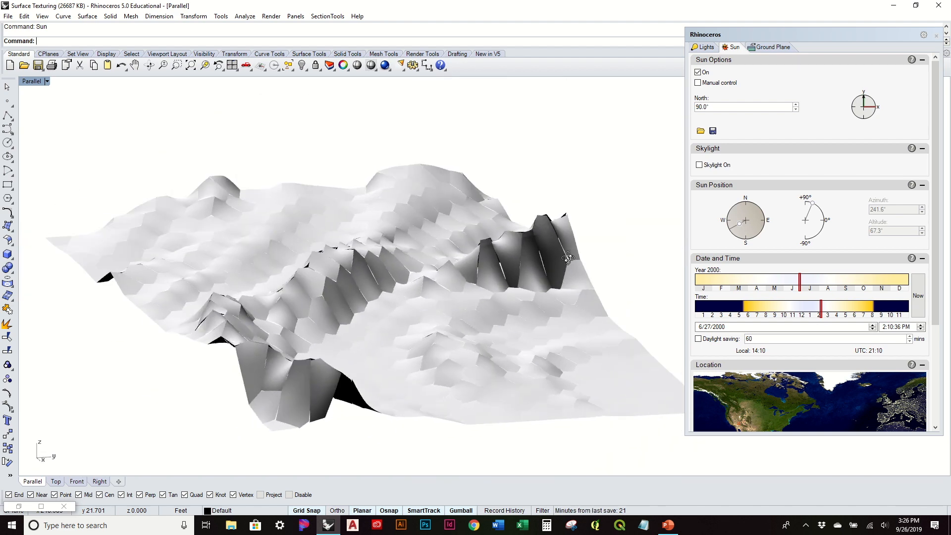
left_click(19, 506)
right_click_drag(574, 332, 681, 240)
left_click(745, 258)
right_click_drag(770, 255, 693, 271)
left_click(859, 40)
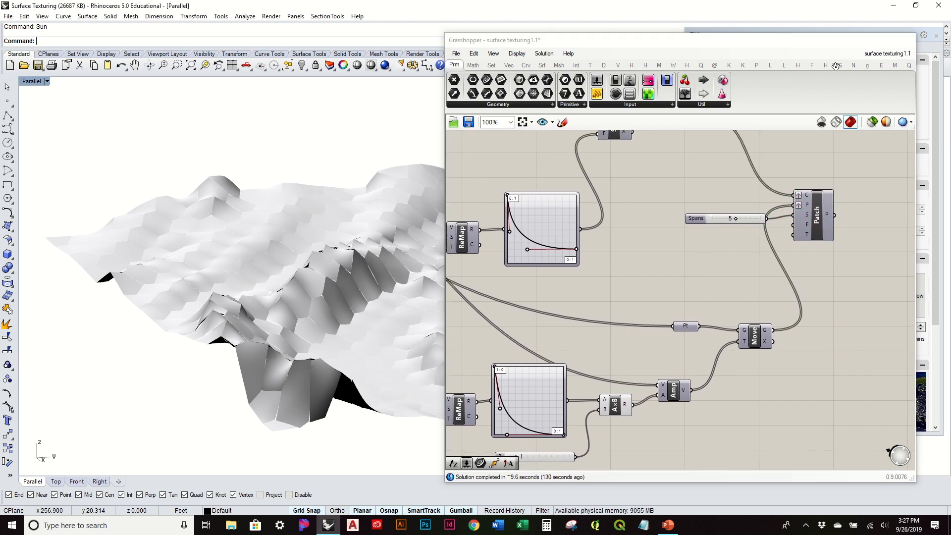
Run a Render Preview of the sunlit terrain from a low angle and close the render window after viewing it.
right_click_drag(551, 340, 450, 187)
mouse_move(525, 256)
right_mouse_down()
mouse_move(520, 308)
mouse_move(506, 259)
right_mouse_up()
left_click(272, 17)
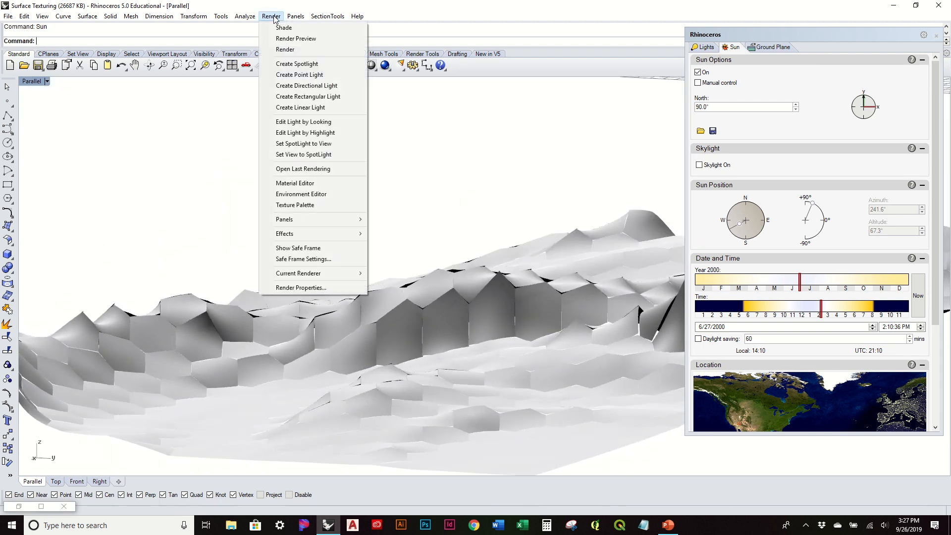
left_click(297, 42)
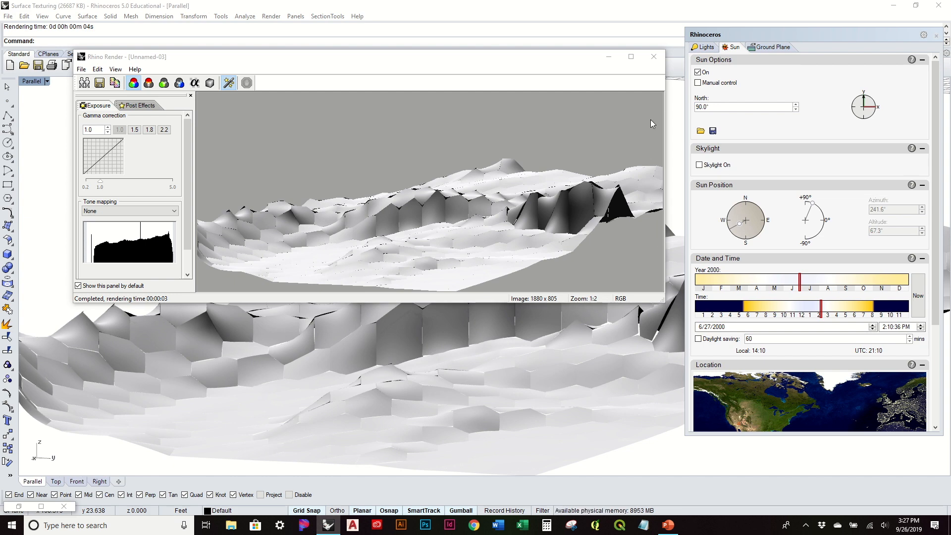
left_click(658, 58)
Select all the baked terrain patches in the Rhino viewport and delete them.
right_click_drag(474, 244, 144, 251)
left_click_drag(121, 133, 423, 440)
key("Delete")
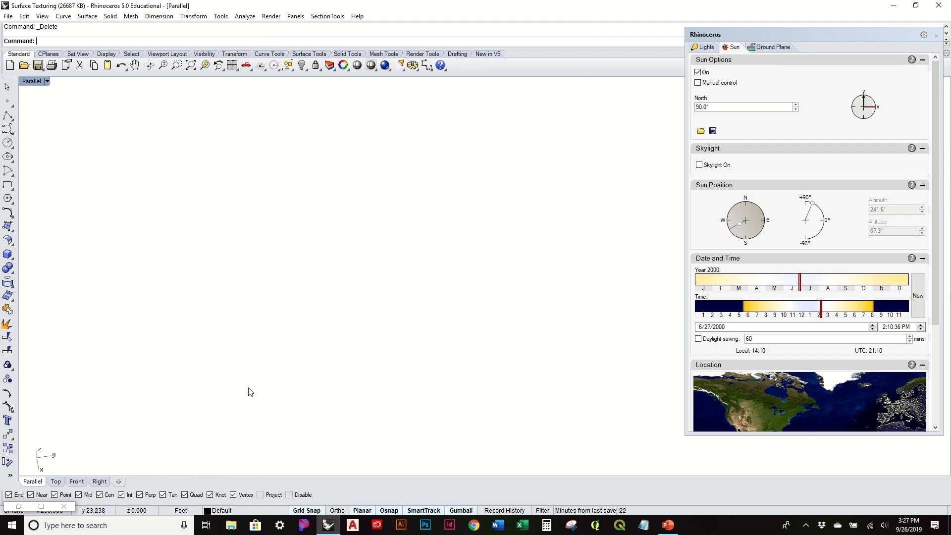
Restore the Grasshopper editor and look through the available Freeform surface components without placing one.
left_click(26, 509)
right_click_drag(750, 290, 703, 346)
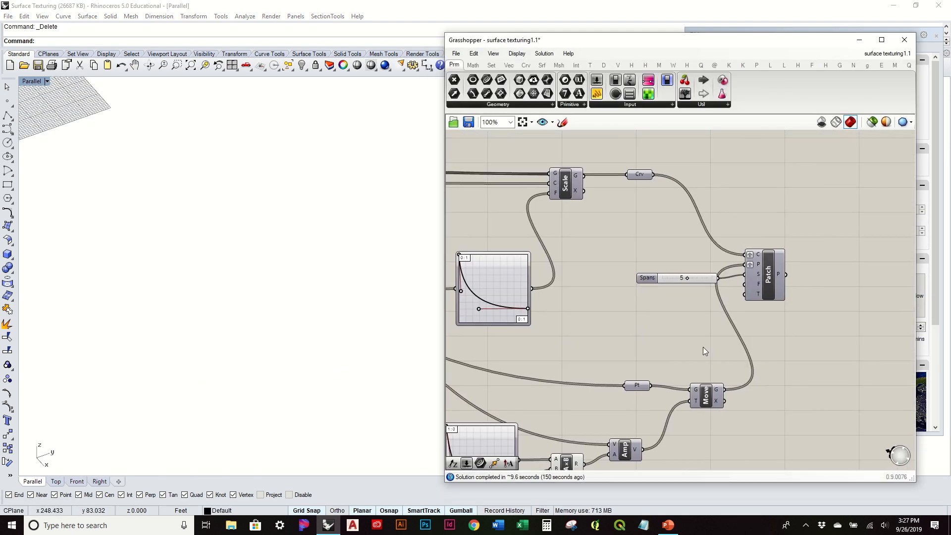
left_click(559, 66)
left_click(543, 66)
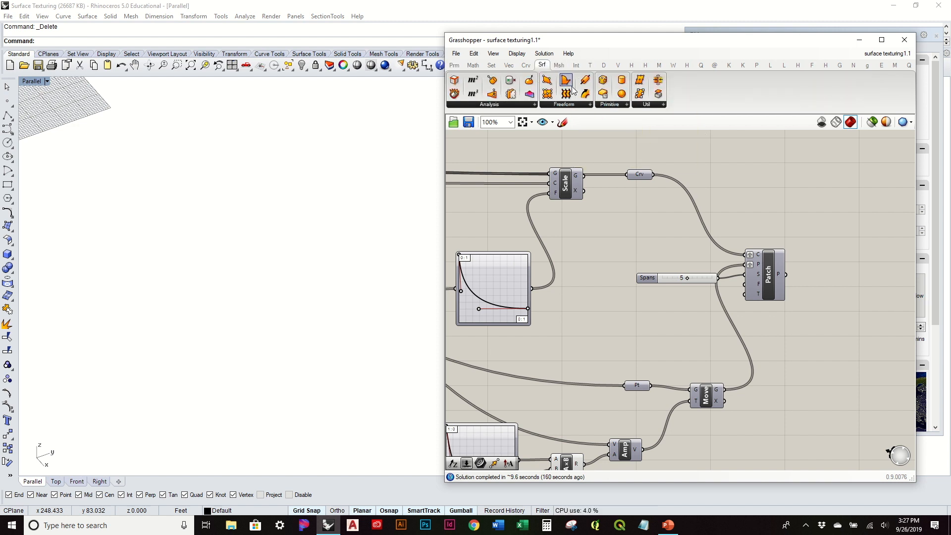
left_click(573, 105)
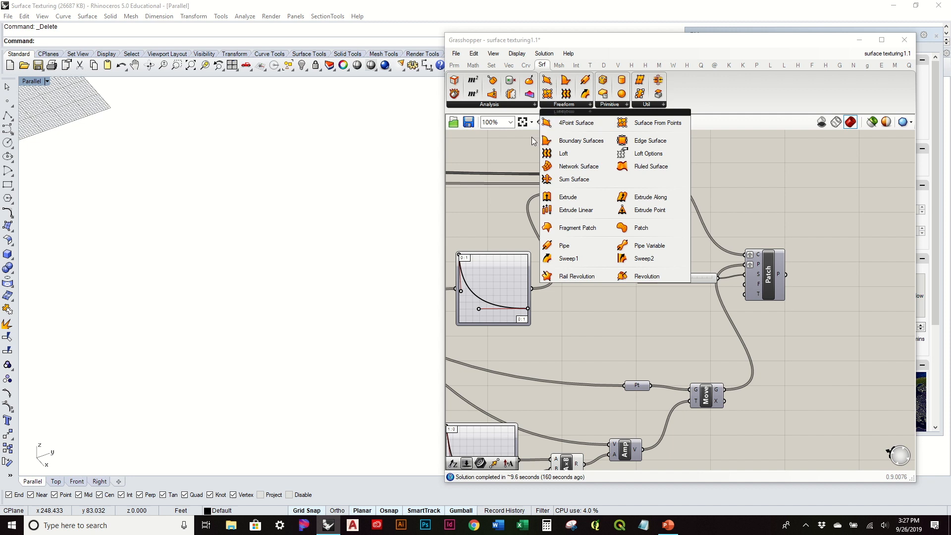
left_click(742, 174)
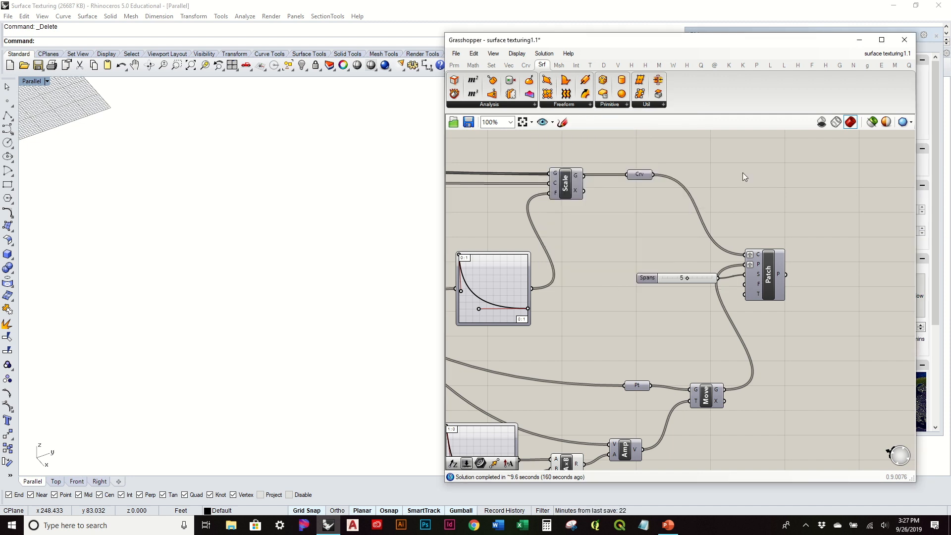
Move the Patch component up toward the level of the Crv parameter and place its Spans slider beside it.
scroll(742, 173, "down", 1)
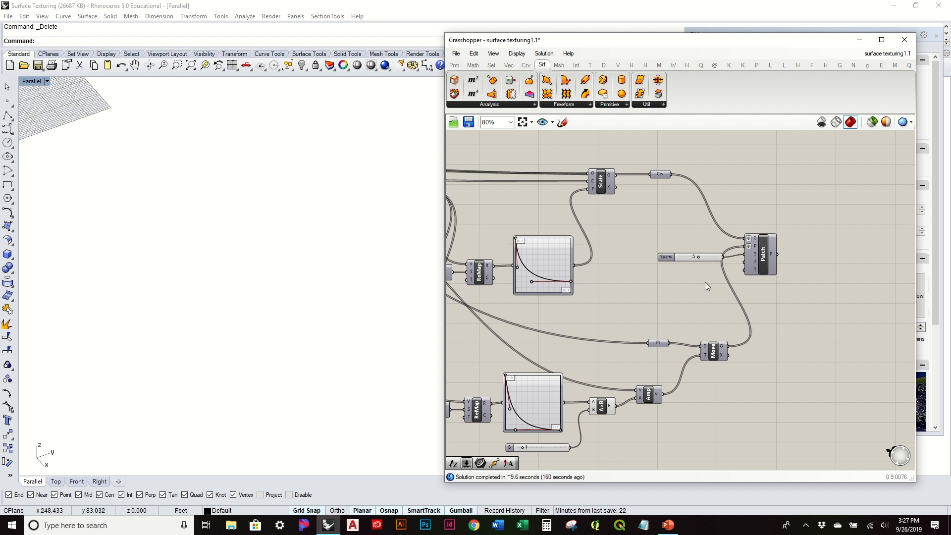
left_click_drag(763, 255, 777, 200)
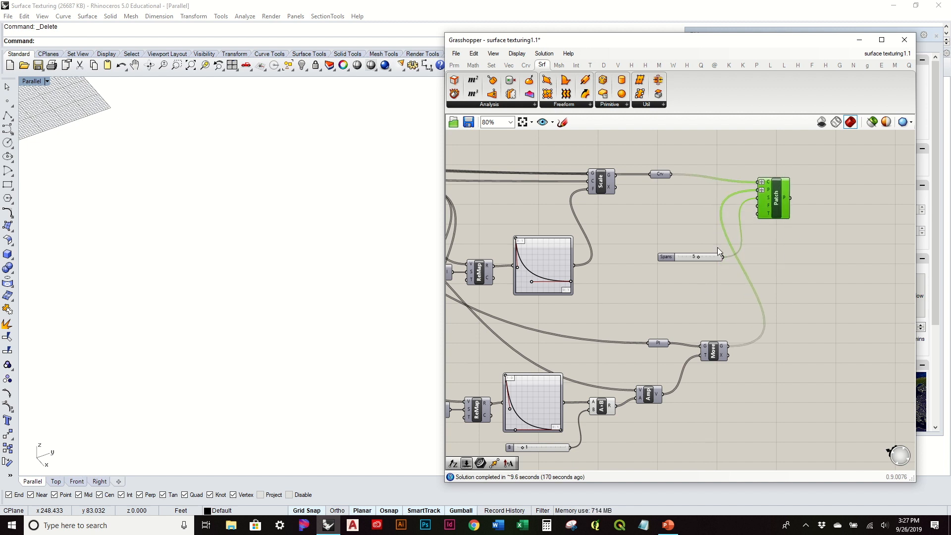
left_click_drag(715, 256, 714, 202)
Examine the whole definition from the hexagon cells component through the slope and remap section to the Patch component.
scroll(789, 257, "down", 3)
right_click_drag(696, 257, 782, 261)
scroll(598, 227, "up", 4)
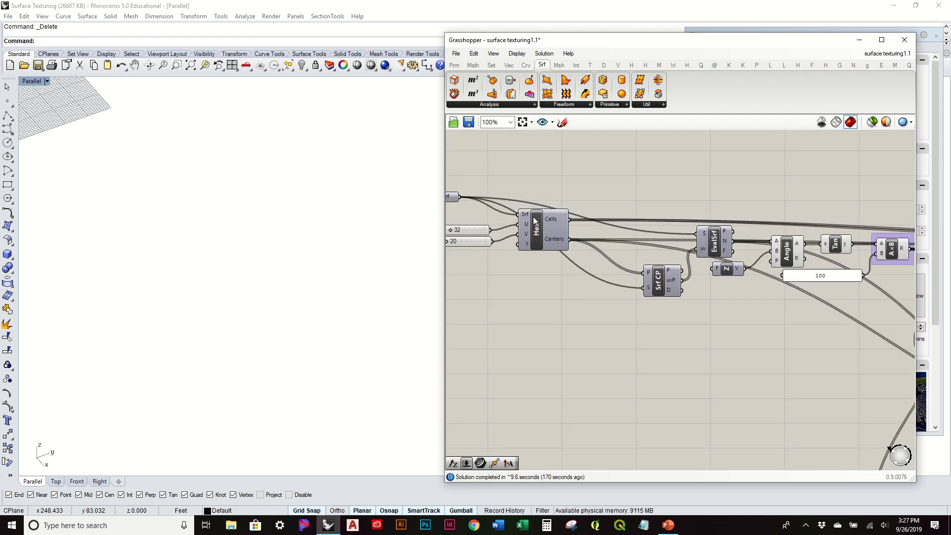
scroll(545, 232, "down", 3)
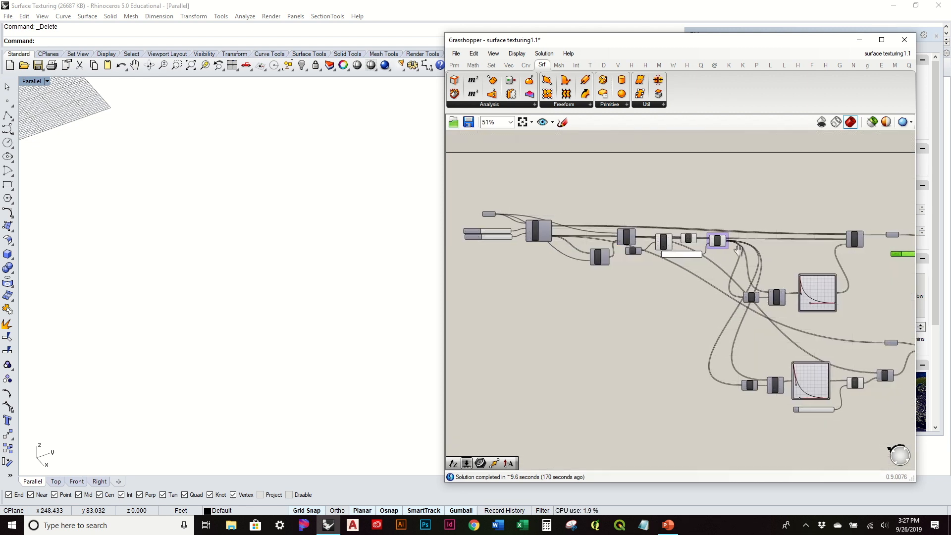
right_click_drag(738, 250, 672, 250)
scroll(788, 241, "up", 4)
right_click_drag(789, 242, 676, 203)
scroll(675, 203, "down", 2)
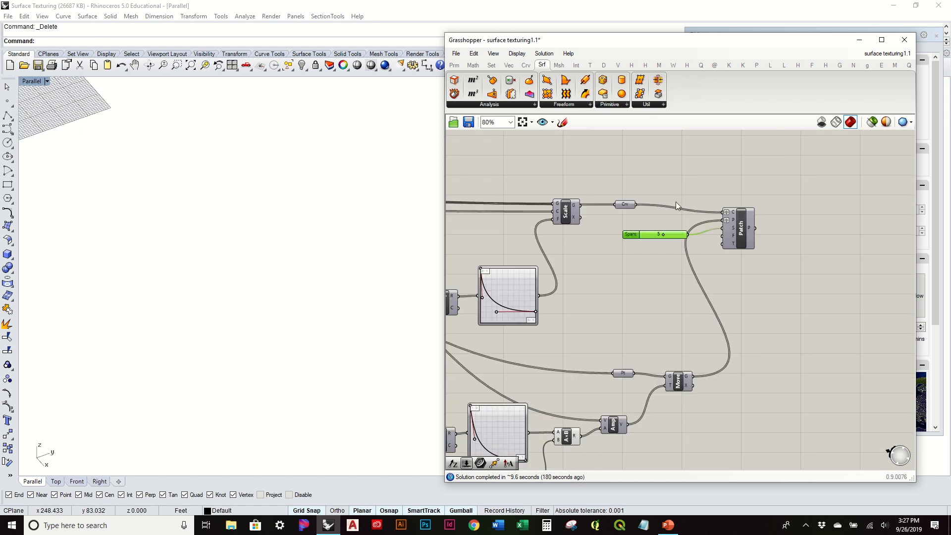